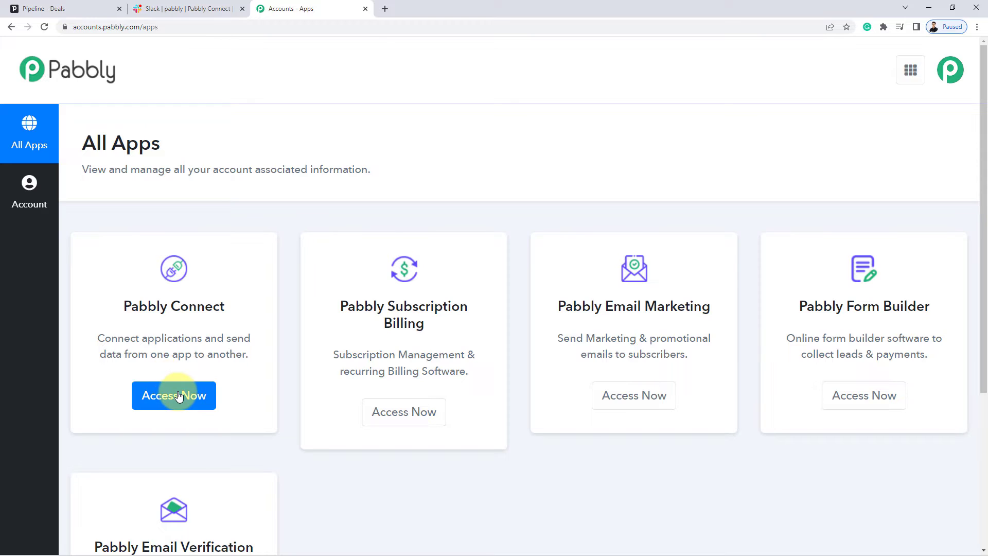
Launch Pabbly Connect with Access Now on the Pabbly All Apps page.
{"action": "left_click", "coordinate": [179, 395]}
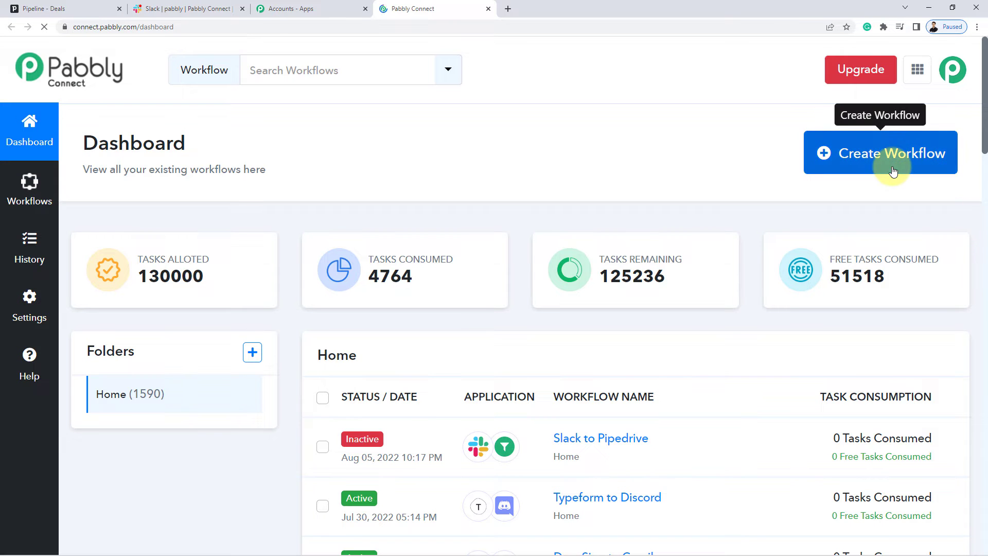
Create a new workflow titled 'Slack to Pipedrive'.
{"action": "left_click", "coordinate": [893, 171]}
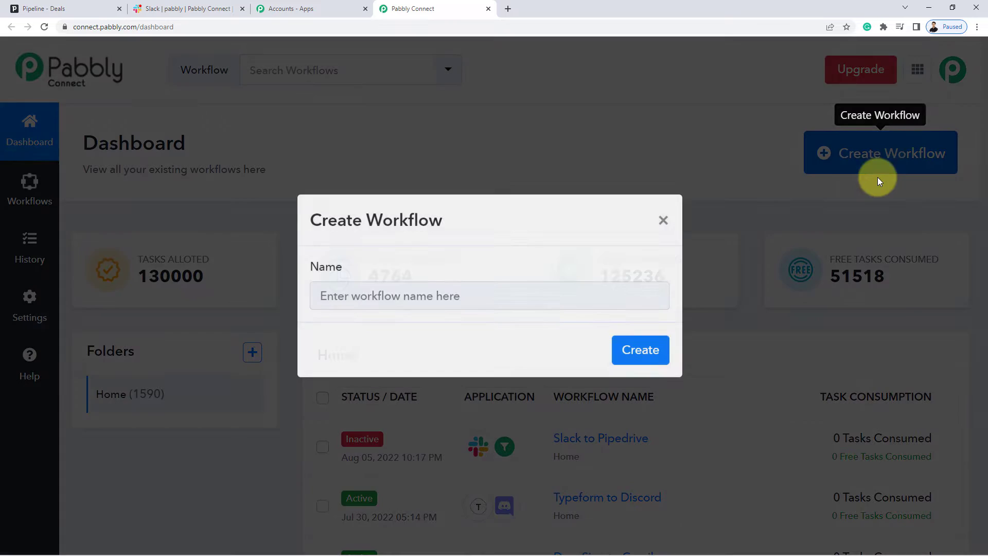
{"action": "left_click", "coordinate": [372, 303]}
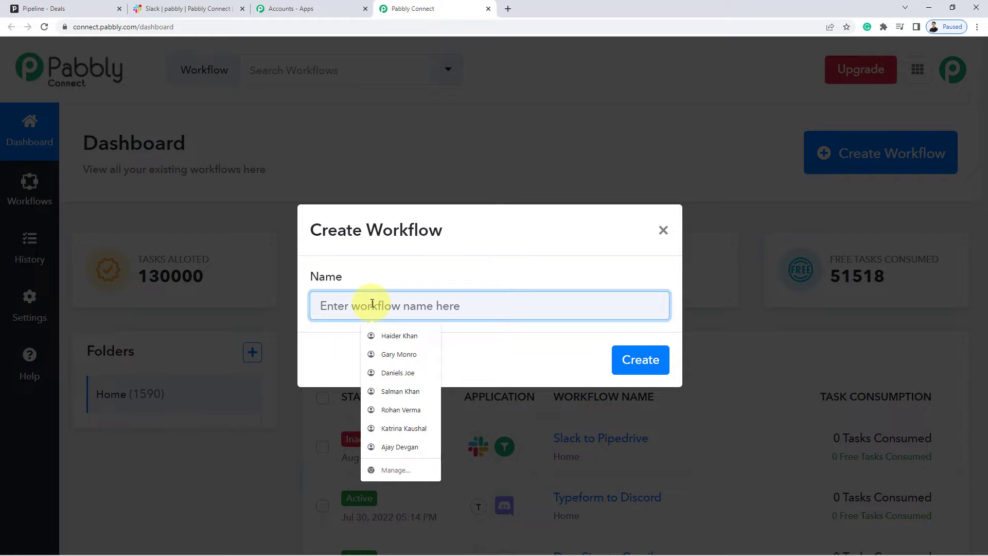
{"action": "type", "text": "Slac"}
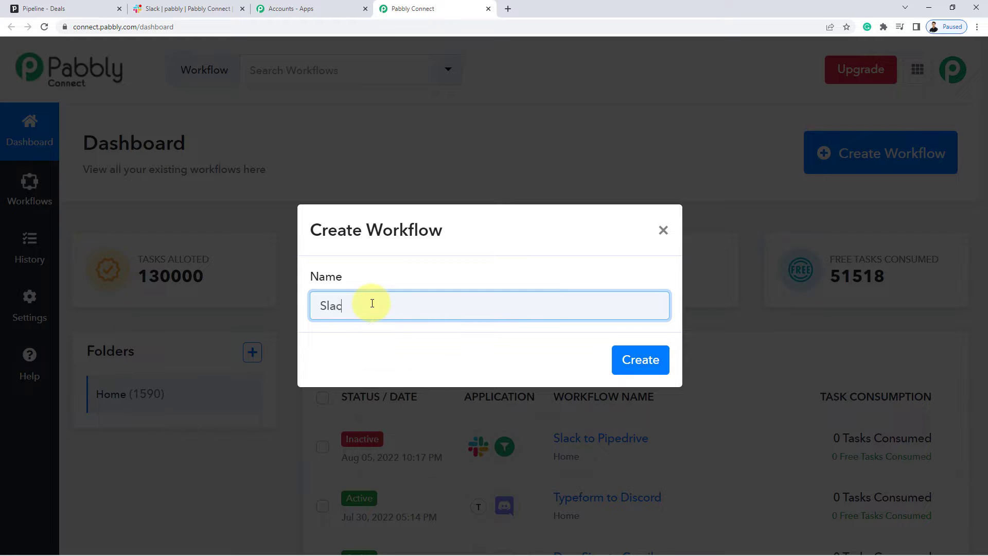
{"action": "type", "text": "k to Pipedrive"}
{"action": "key", "text": "Return"}
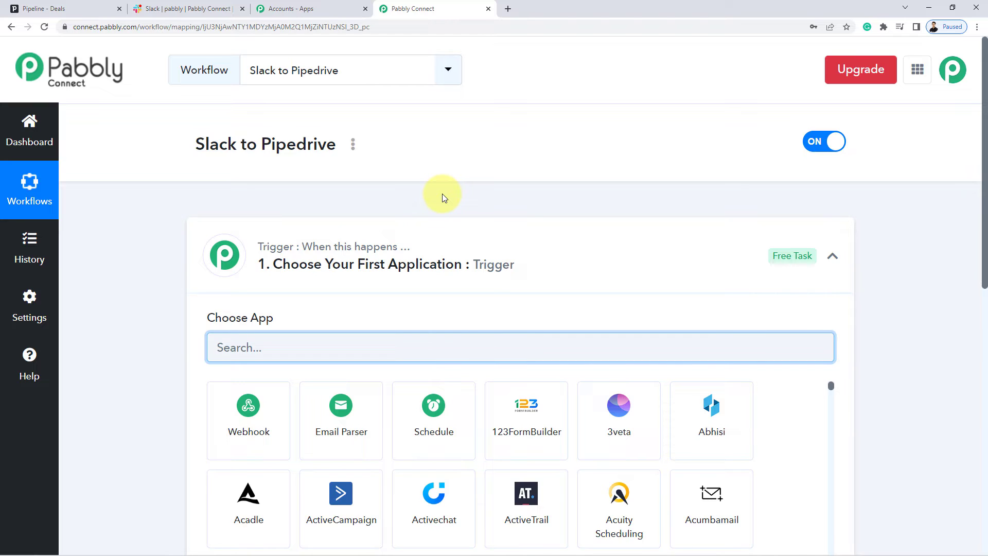
Collapse the trigger step and highlight 'Slack' and 'Pipedrive' in the workflow title.
{"action": "left_click", "coordinate": [415, 262]}
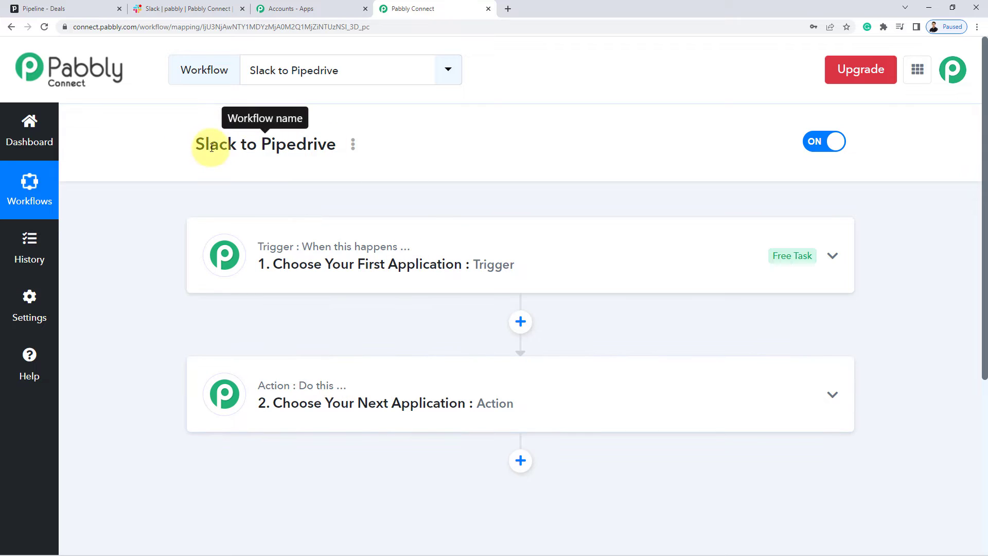
{"action": "double_click", "coordinate": [193, 160]}
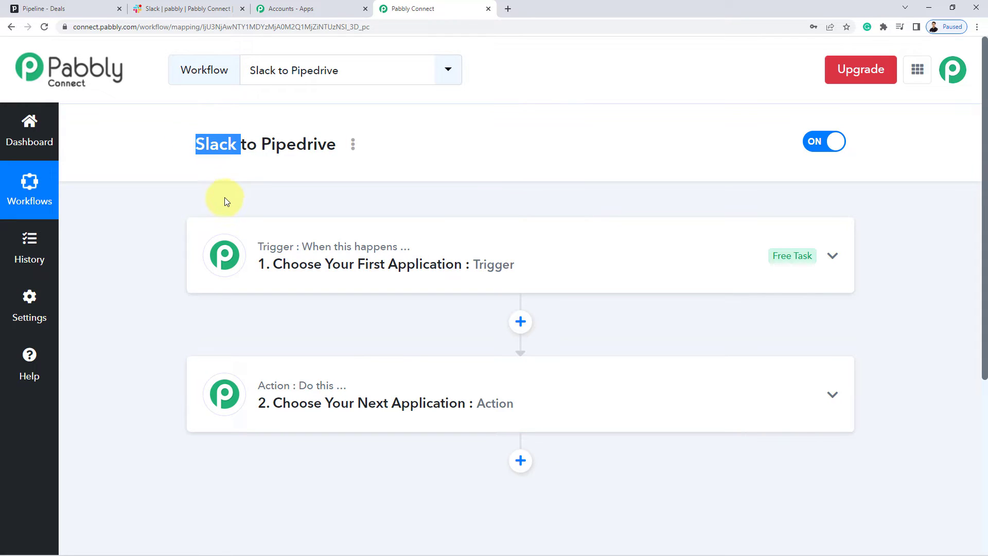
{"action": "double_click", "coordinate": [288, 145]}
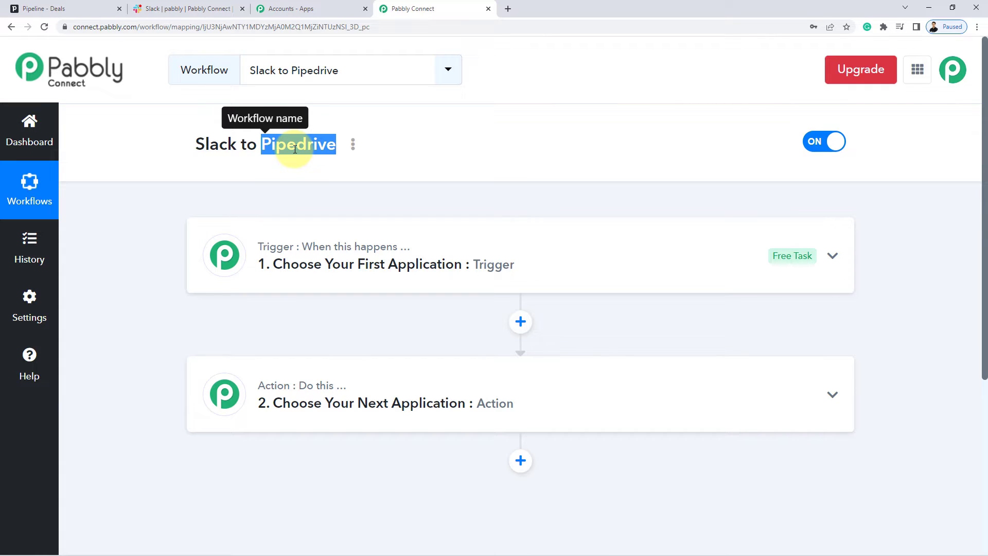
{"action": "left_click", "coordinate": [485, 155]}
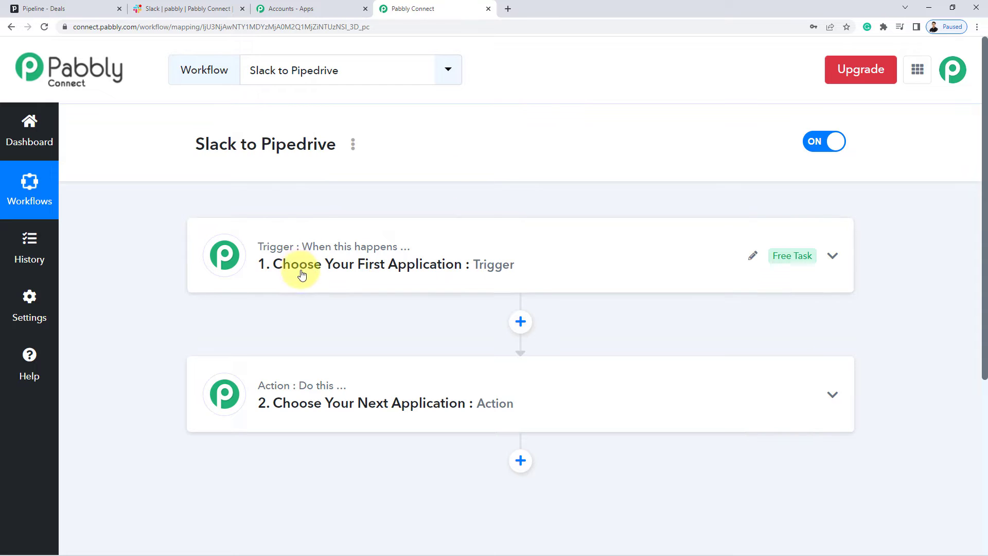
Set the trigger app to Slack with the New User trigger event.
{"action": "left_click", "coordinate": [300, 270]}
{"action": "left_click", "coordinate": [286, 354]}
{"action": "type", "text": "Slack"}
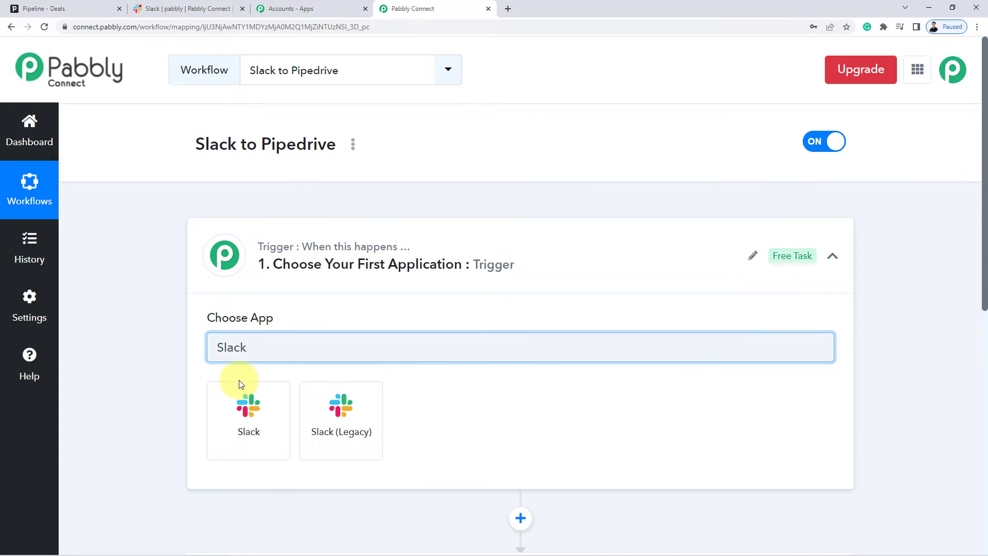
{"action": "left_click", "coordinate": [243, 407]}
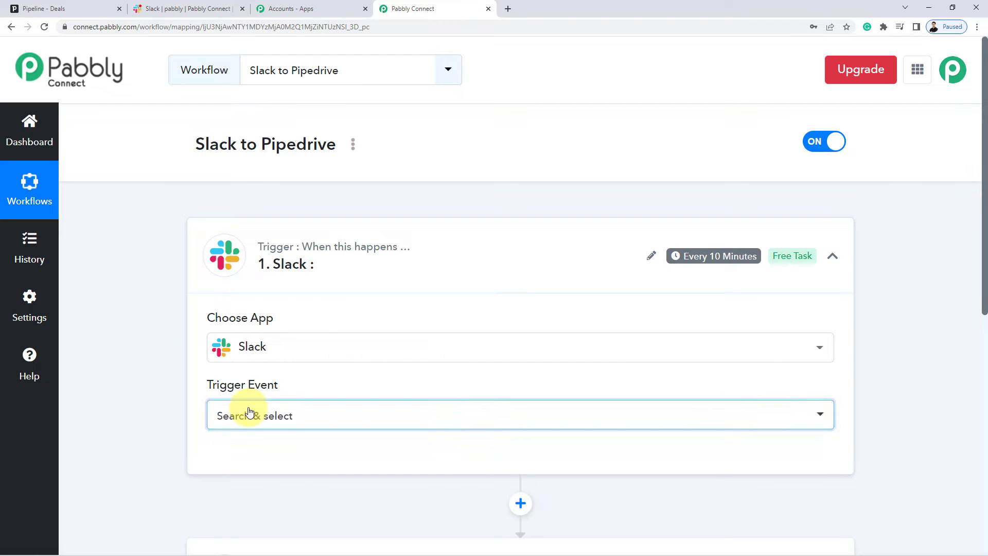
{"action": "left_click", "coordinate": [245, 414]}
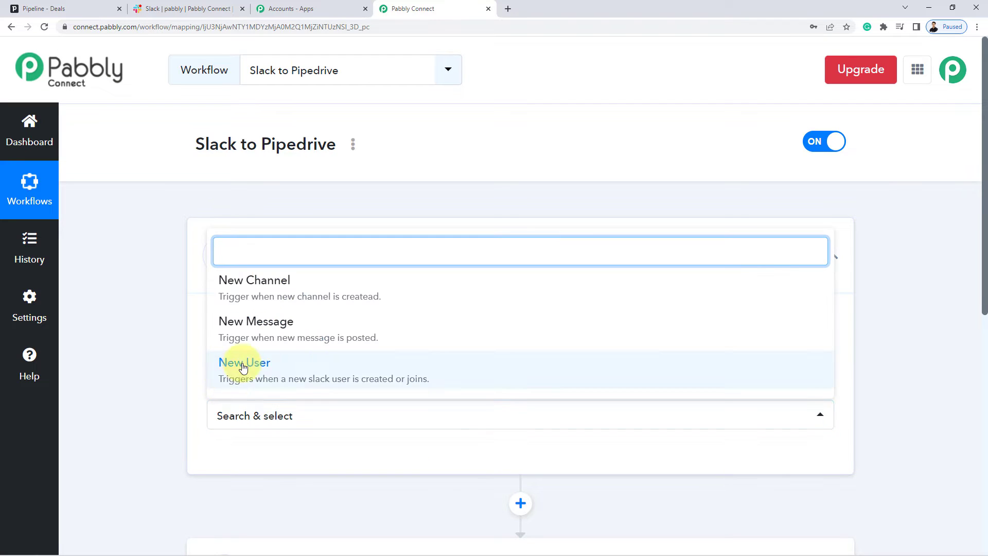
{"action": "left_click", "coordinate": [263, 373]}
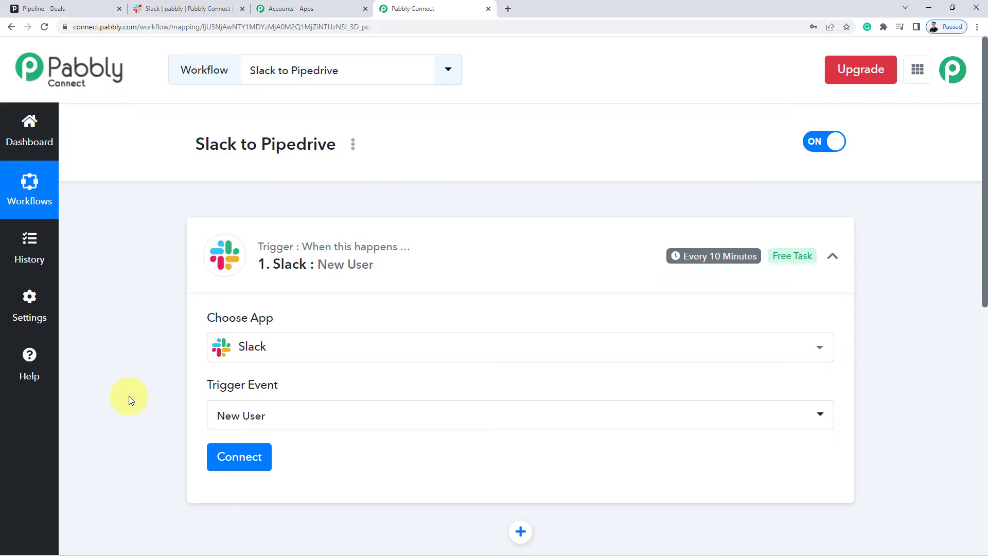
Add a new Slack connection with token type user and allow workspace access.
{"action": "scroll", "coordinate": [132, 397], "scroll_direction": "down", "scroll_amount": 3}
{"action": "left_click", "coordinate": [220, 312]}
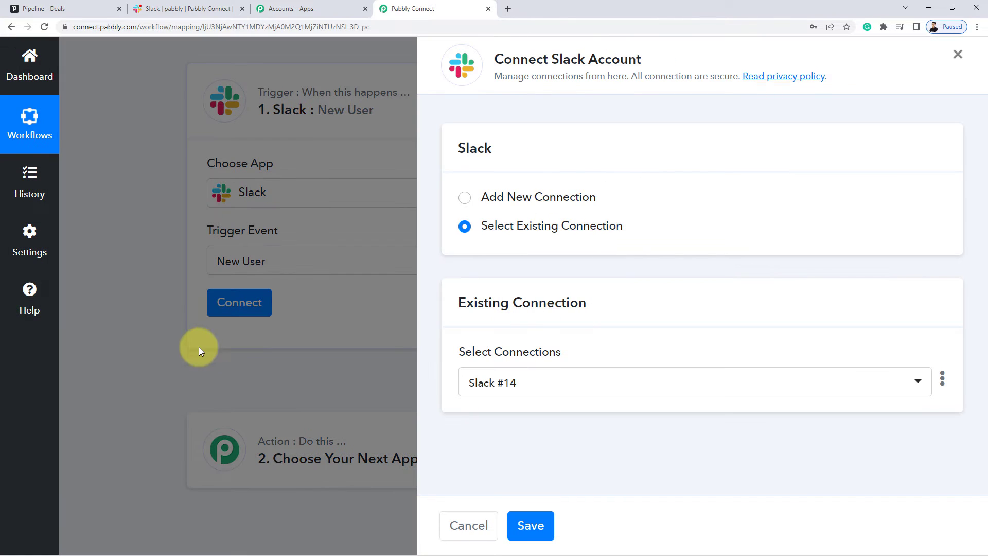
{"action": "left_click", "coordinate": [540, 199]}
{"action": "left_click", "coordinate": [522, 363]}
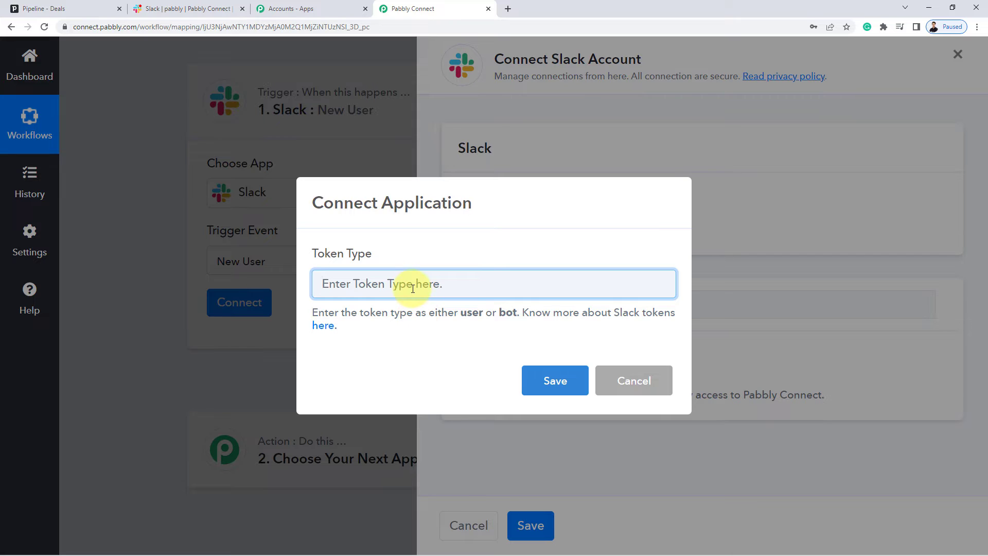
{"action": "type", "text": "user"}
{"action": "left_click", "coordinate": [559, 382]}
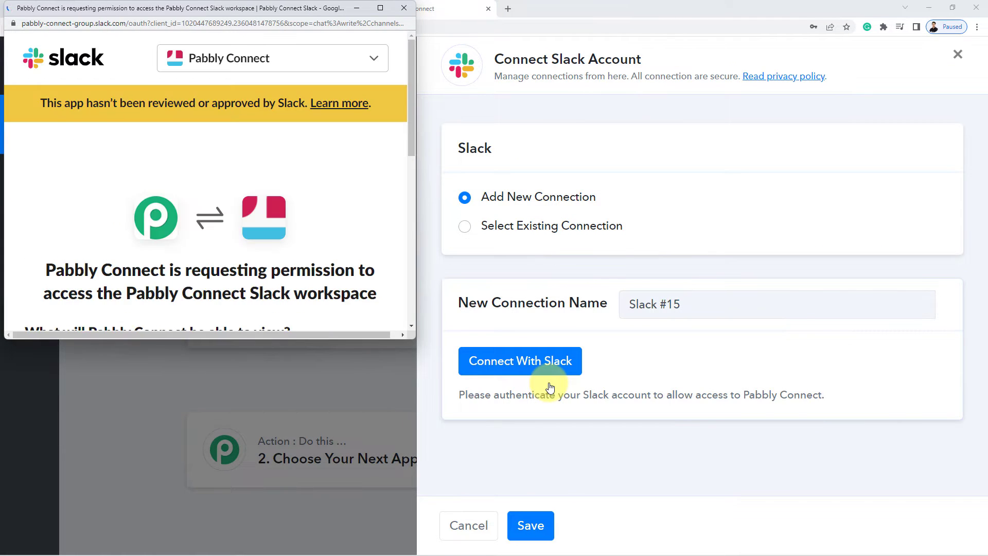
{"action": "scroll", "coordinate": [231, 198], "scroll_direction": "down", "scroll_amount": 4}
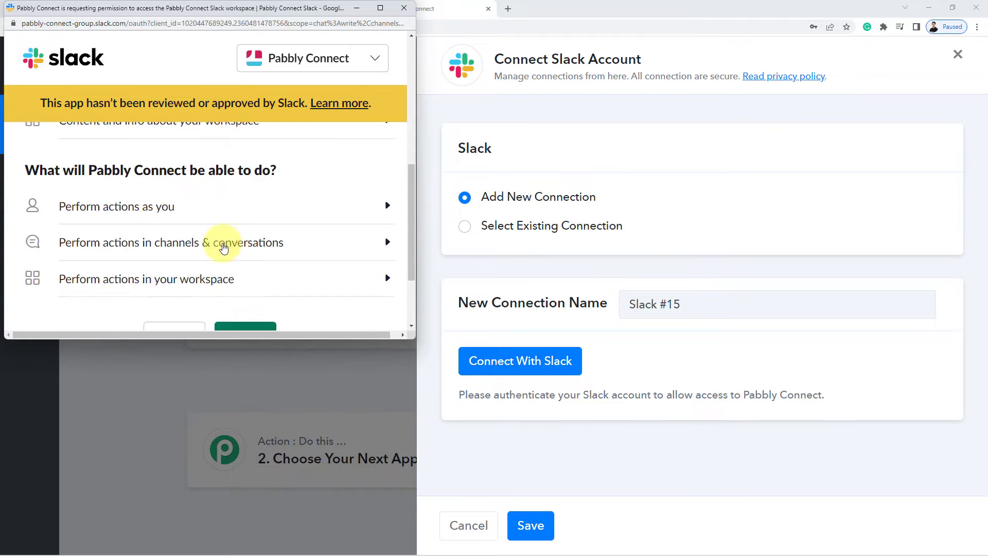
{"action": "left_click", "coordinate": [255, 268]}
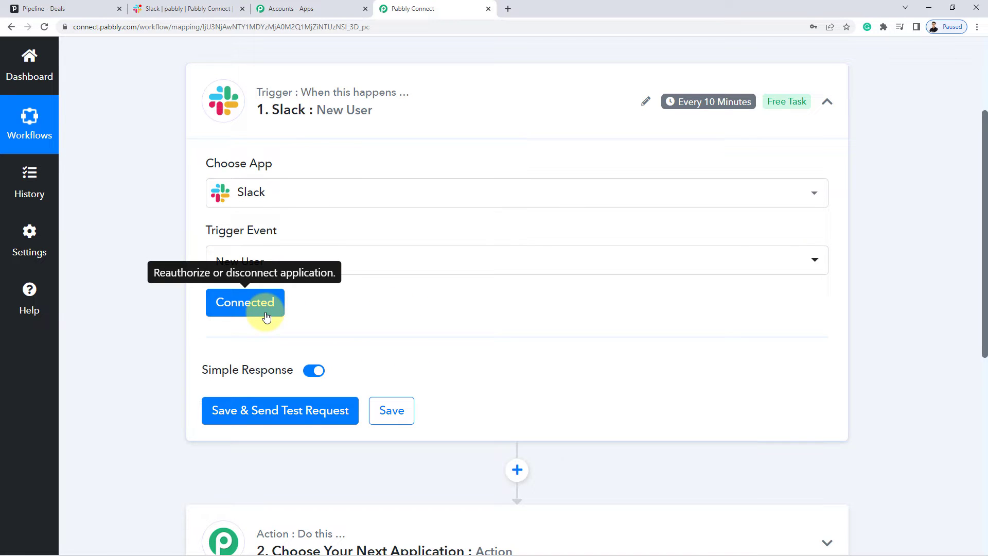
Switch over to the Slack workspace tab.
{"action": "left_click", "coordinate": [204, 12]}
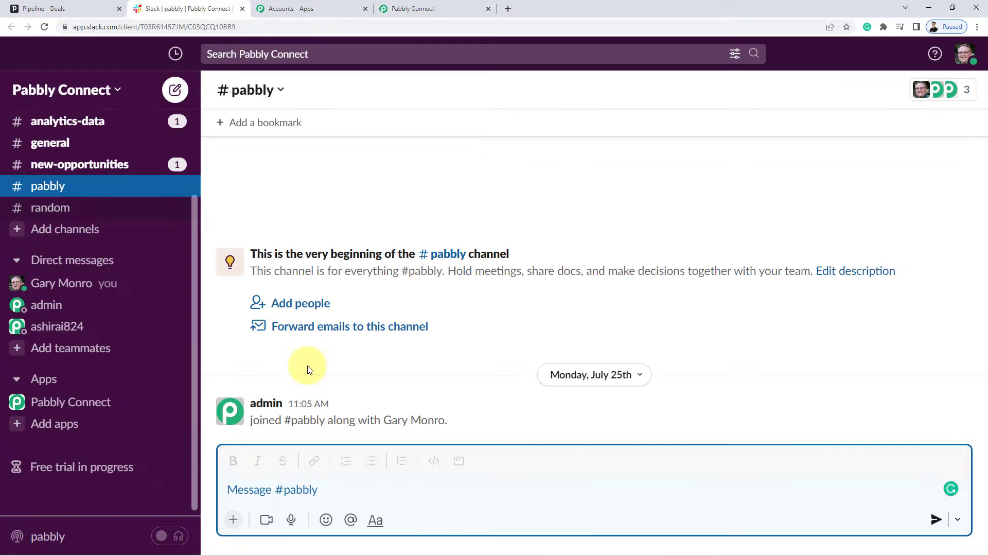
{"action": "left_click", "coordinate": [414, 9]}
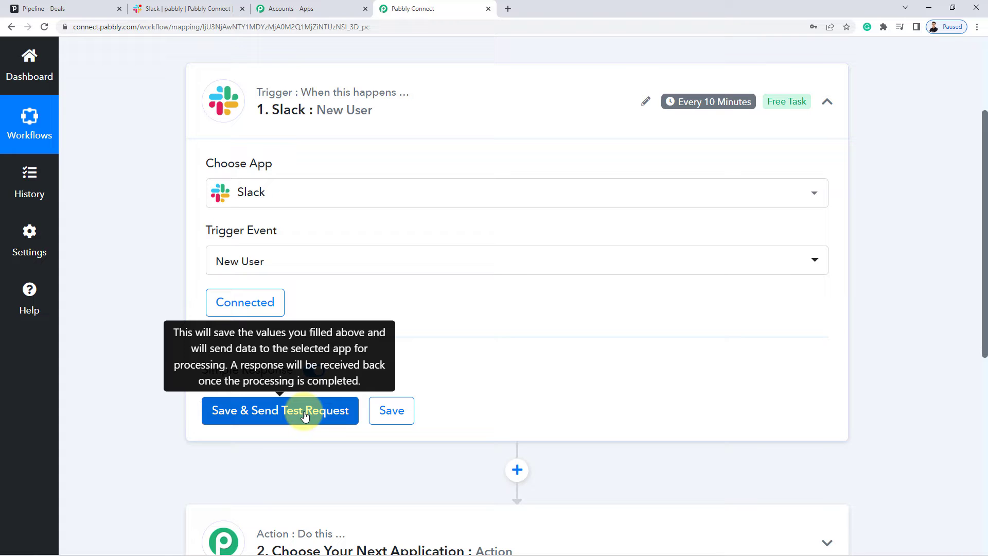
{"action": "left_click", "coordinate": [193, 5]}
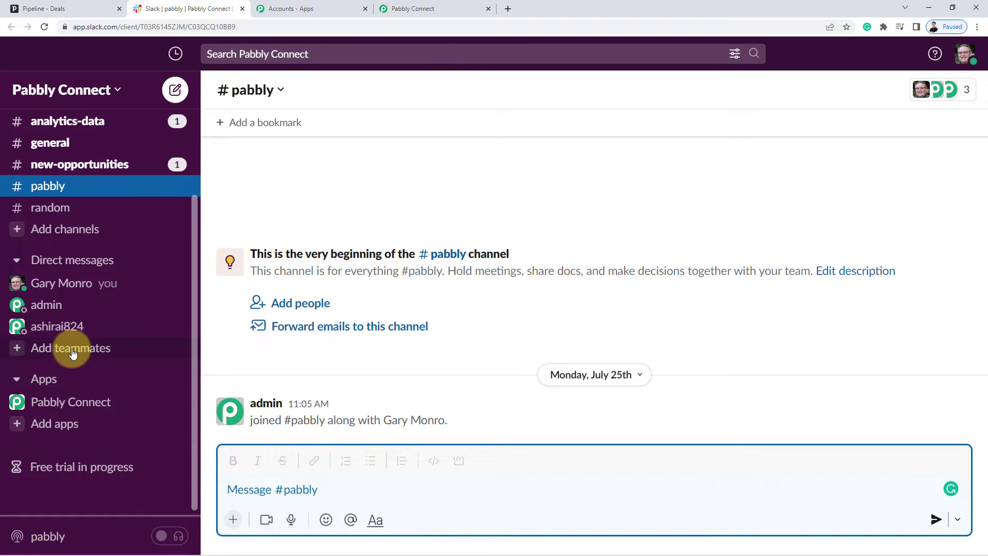
Invite a test teammate by e-mail, completing the address with '.com' before sending.
{"action": "left_click", "coordinate": [73, 350]}
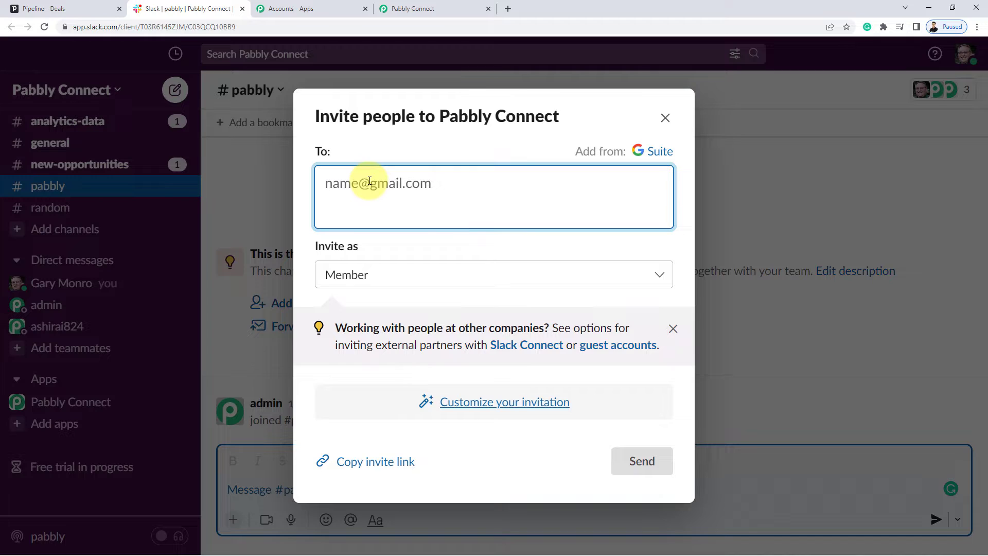
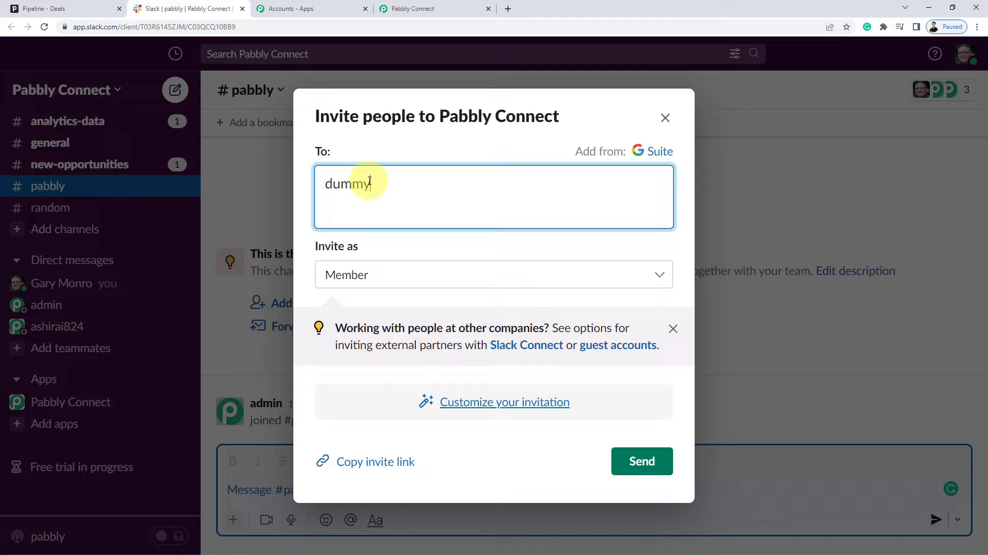
{"action": "key", "text": "Return"}
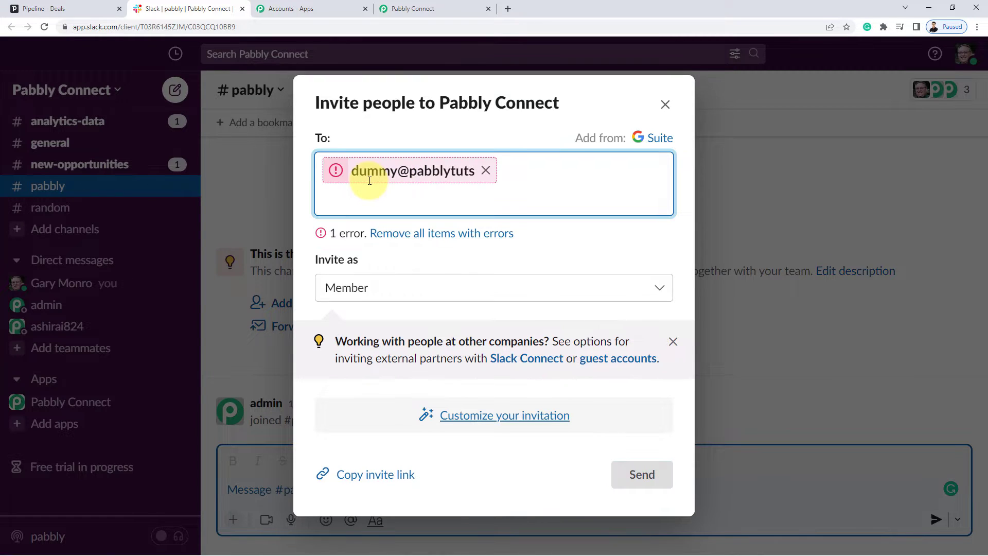
{"action": "left_click", "coordinate": [370, 180]}
{"action": "type", "text": ".com"}
{"action": "key", "text": "Return"}
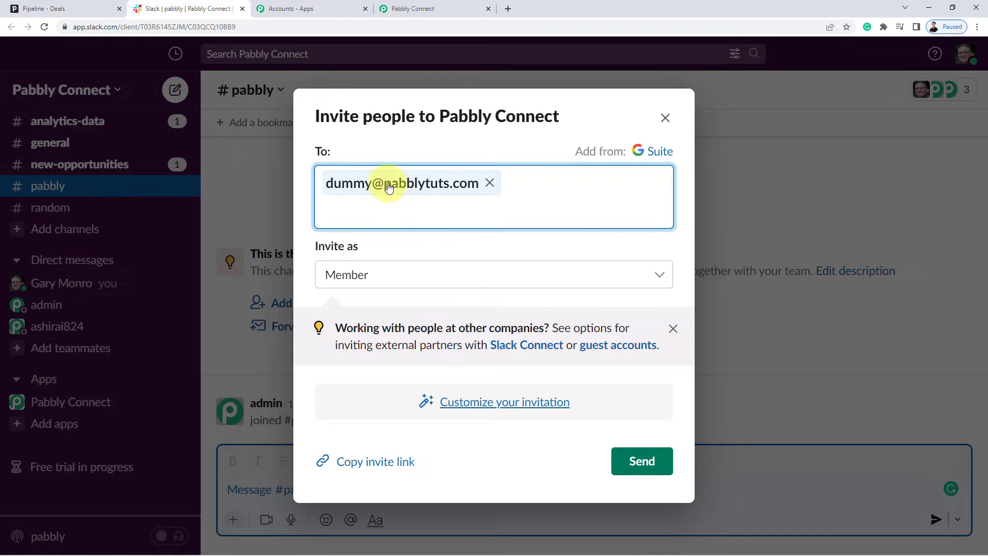
{"action": "left_click", "coordinate": [647, 461]}
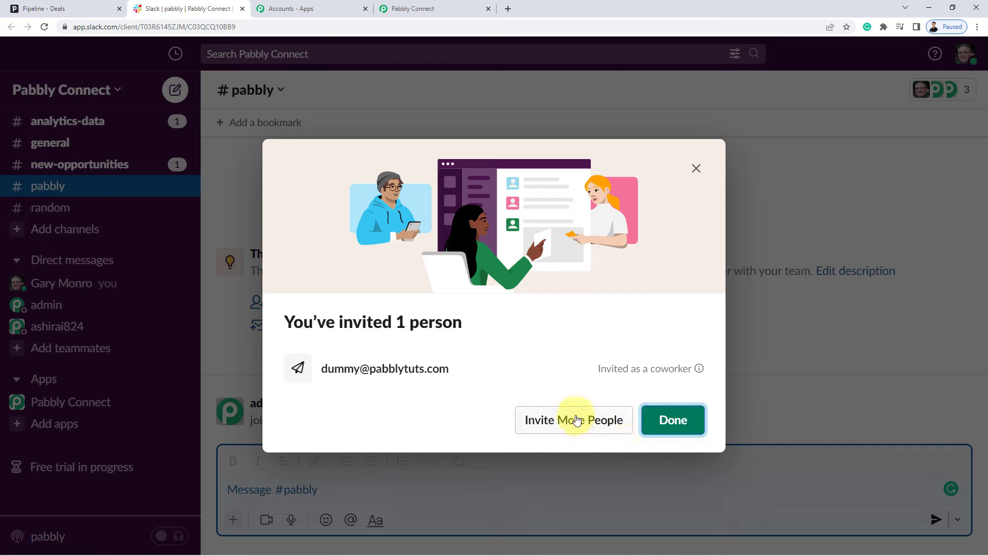
{"action": "left_click", "coordinate": [677, 428]}
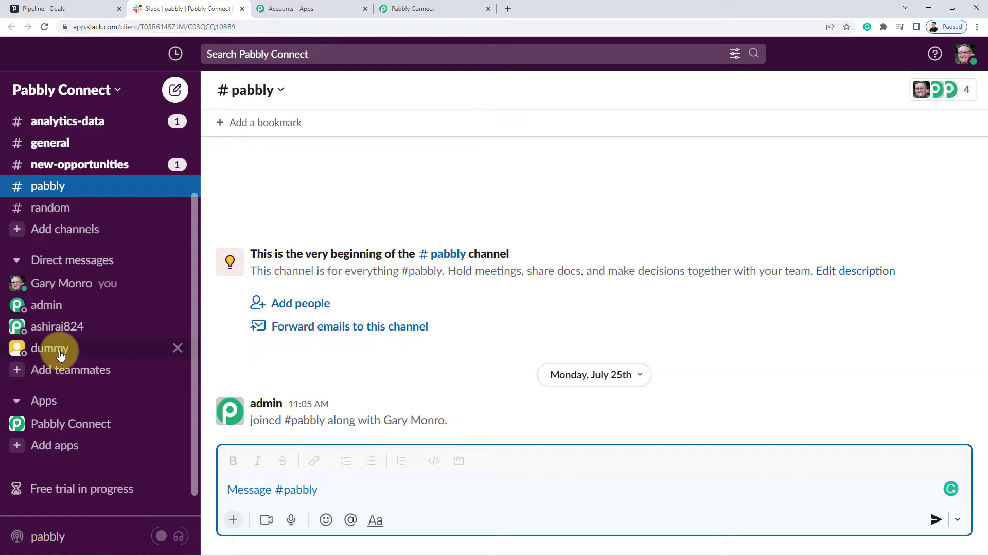
Back in the workflow, save the Slack trigger and fetch a test response.
{"action": "left_click", "coordinate": [411, 9]}
{"action": "mouse_move", "coordinate": [203, 367]}
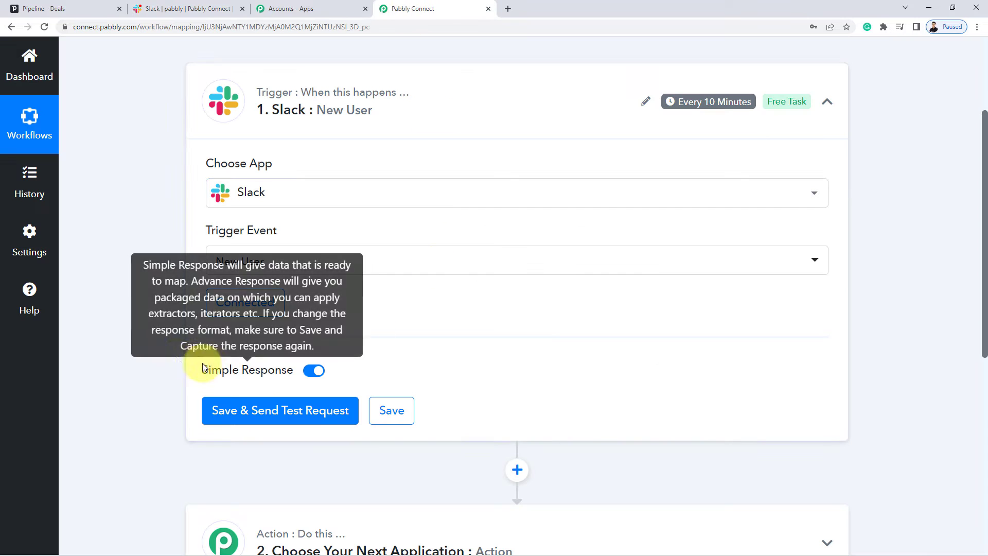
{"action": "scroll", "coordinate": [201, 355], "scroll_direction": "down", "scroll_amount": 2}
{"action": "left_click", "coordinate": [284, 313]}
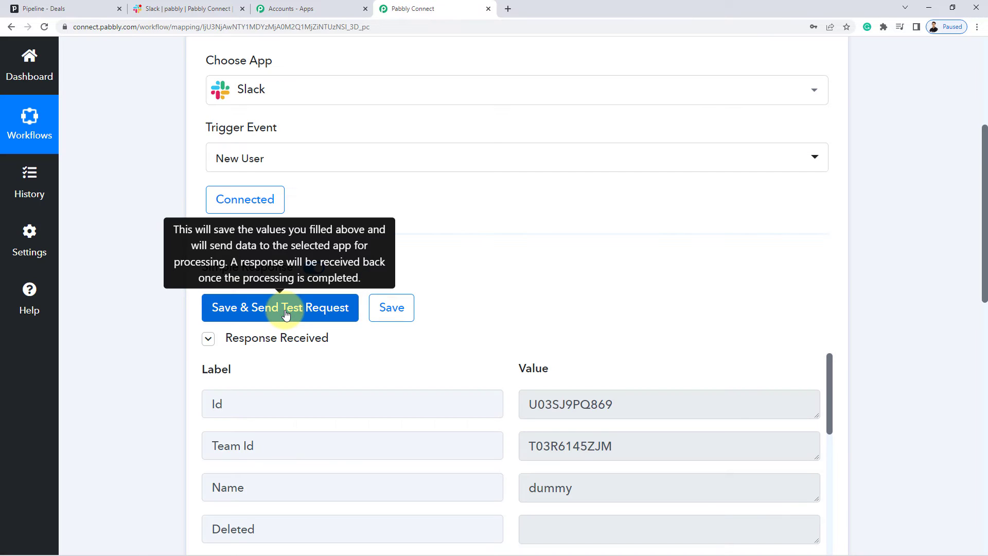
Review the invited test user's captured Name and Profile Email in the response.
{"action": "scroll", "coordinate": [134, 280], "scroll_direction": "down", "scroll_amount": 3}
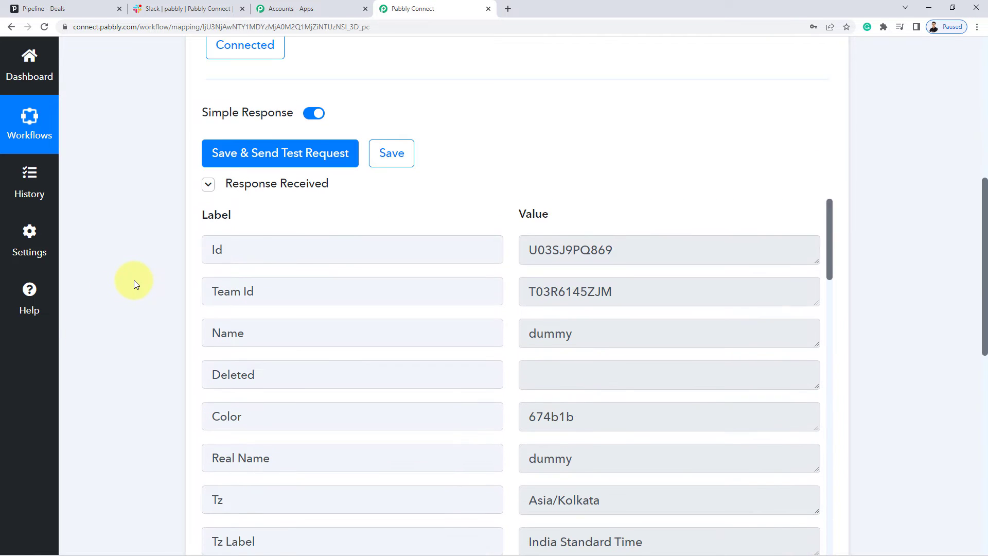
{"action": "double_click", "coordinate": [637, 335]}
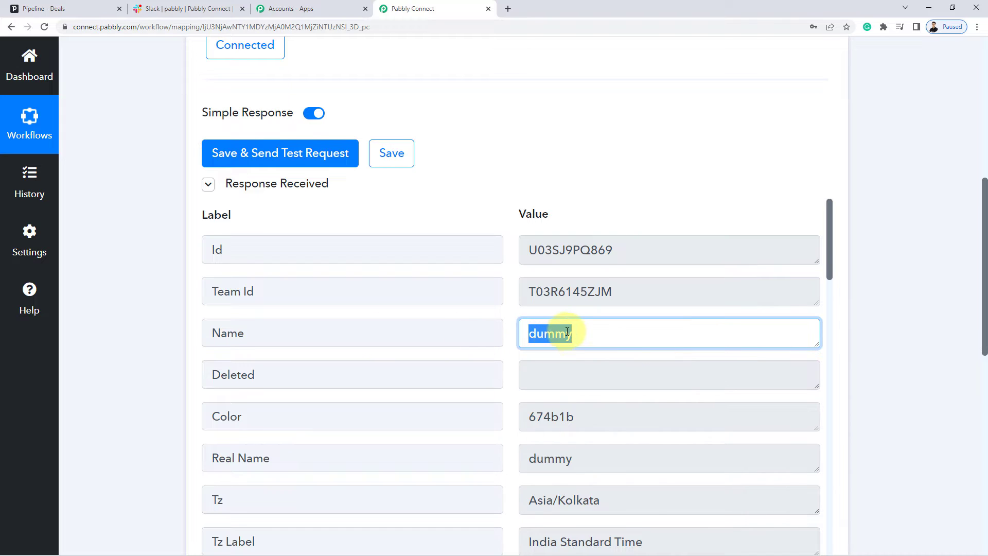
{"action": "left_click", "coordinate": [596, 333]}
{"action": "double_click", "coordinate": [558, 335]}
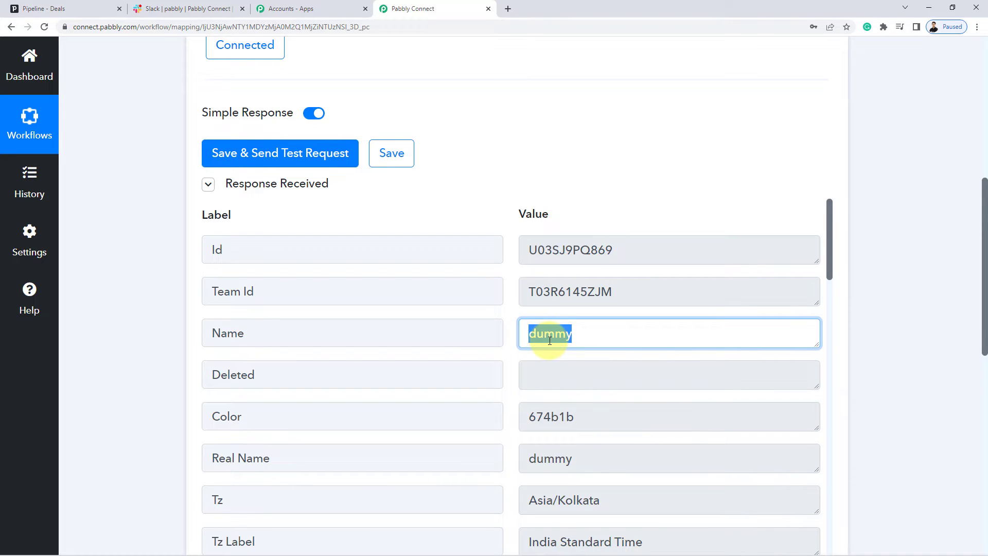
{"action": "scroll", "coordinate": [550, 340], "scroll_direction": "down", "scroll_amount": 13}
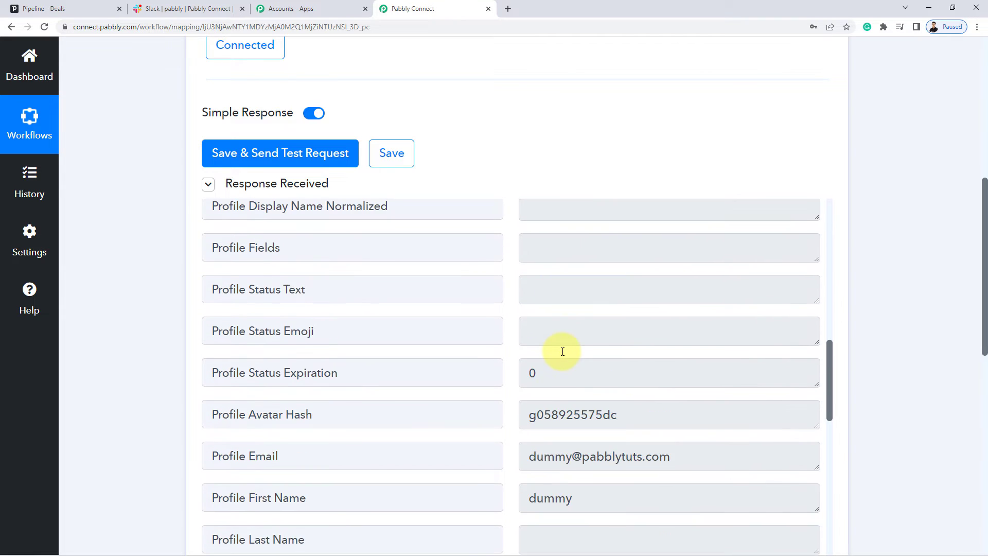
{"action": "scroll", "coordinate": [562, 351], "scroll_direction": "down", "scroll_amount": 2}
{"action": "triple_click", "coordinate": [702, 353]}
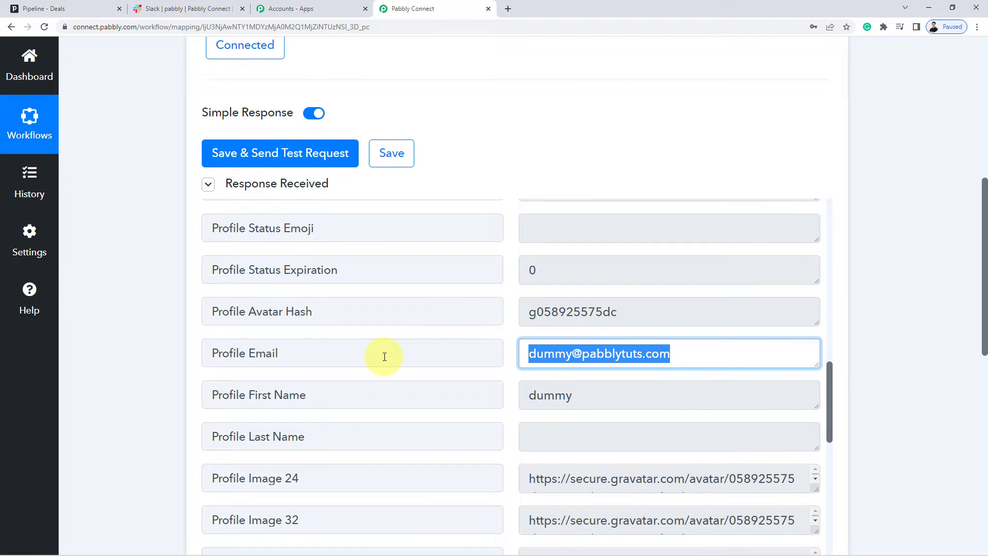
{"action": "left_click", "coordinate": [624, 352]}
Point out that the Is Email Confirmed value is still empty.
{"action": "scroll", "coordinate": [658, 360], "scroll_direction": "down", "scroll_amount": 7}
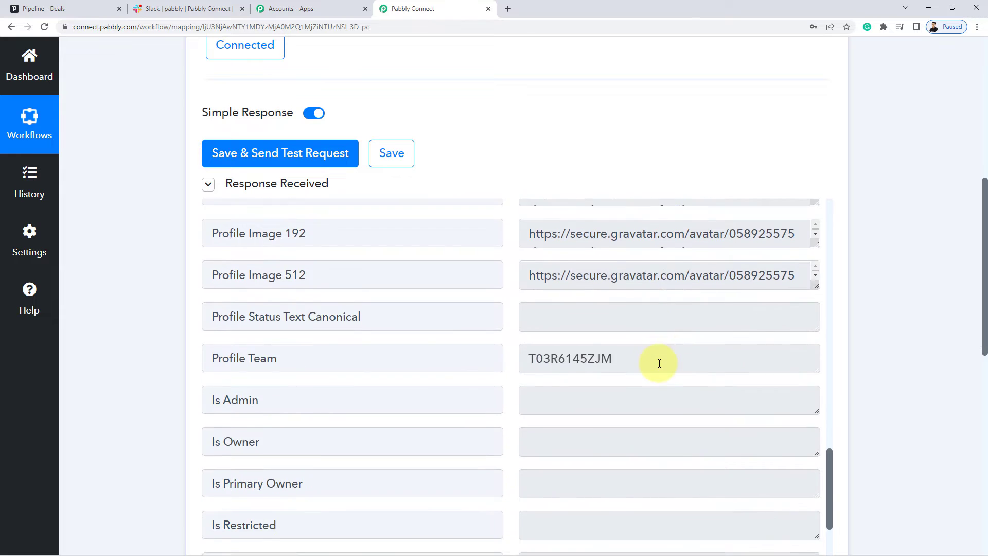
{"action": "scroll", "coordinate": [659, 363], "scroll_direction": "down", "scroll_amount": 5}
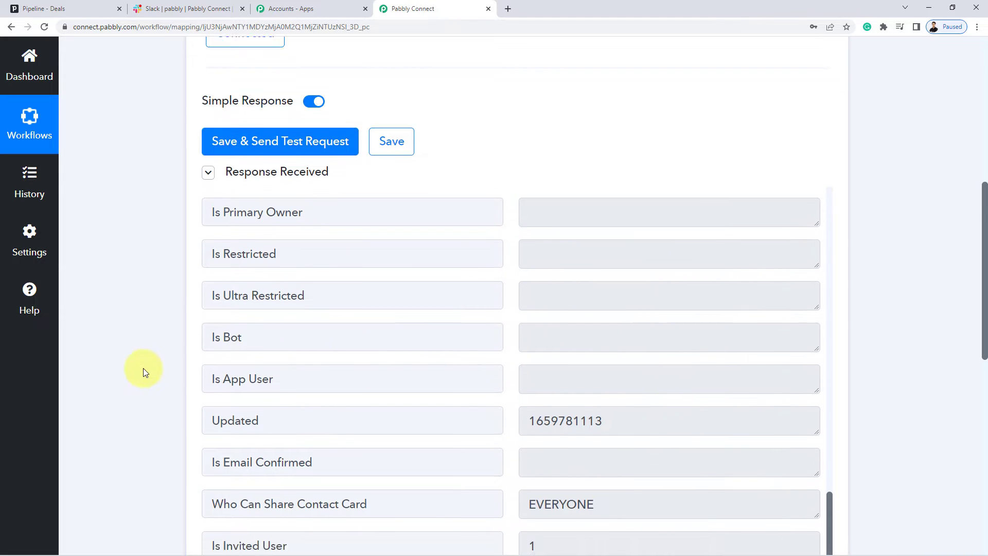
{"action": "scroll", "coordinate": [143, 368], "scroll_direction": "down", "scroll_amount": 2}
{"action": "left_click_drag", "start_coordinate": [208, 372], "coordinate": [325, 375]}
{"action": "left_click", "coordinate": [328, 373]}
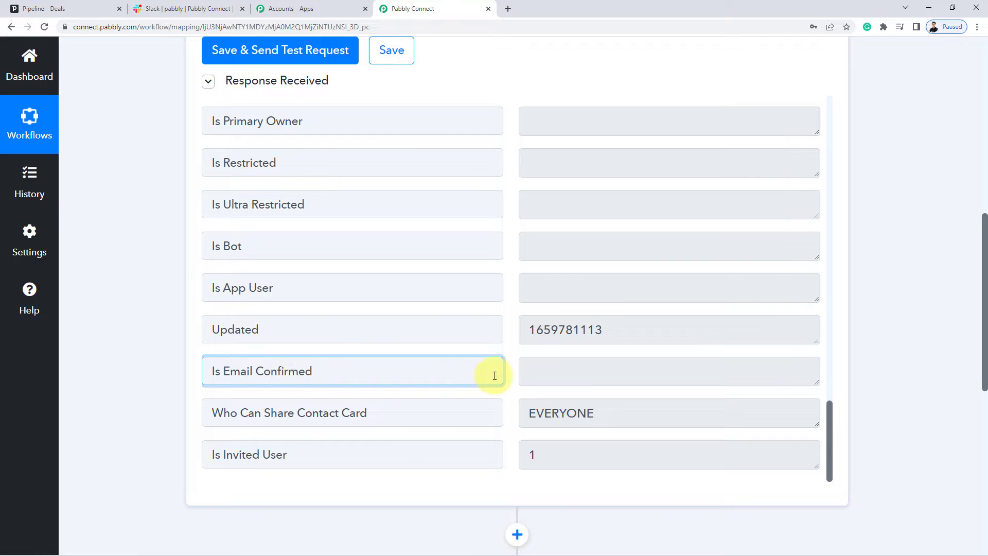
{"action": "left_click", "coordinate": [591, 371]}
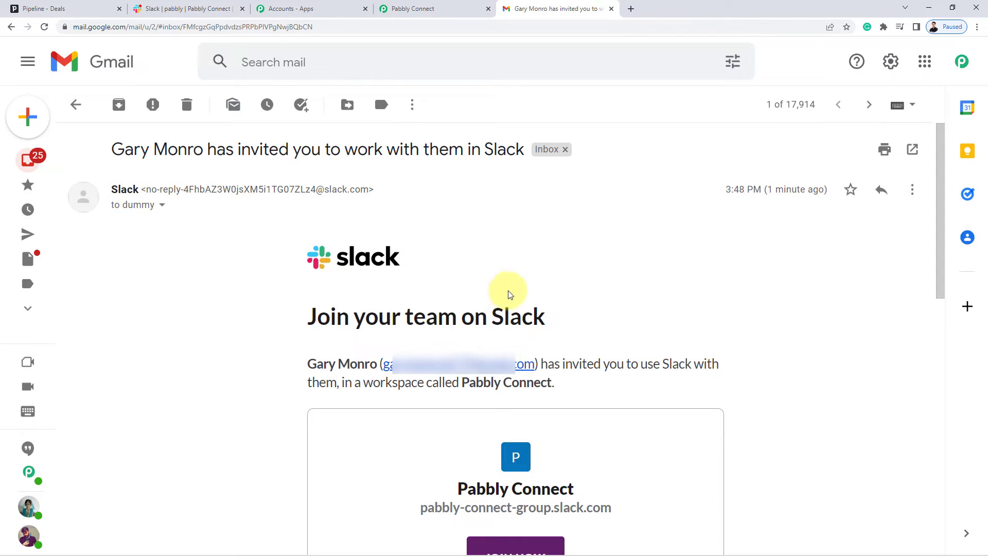
Scroll through the Slack invitation e-mail in Gmail and click JOIN NOW.
{"action": "scroll", "coordinate": [510, 290], "scroll_direction": "down", "scroll_amount": 1}
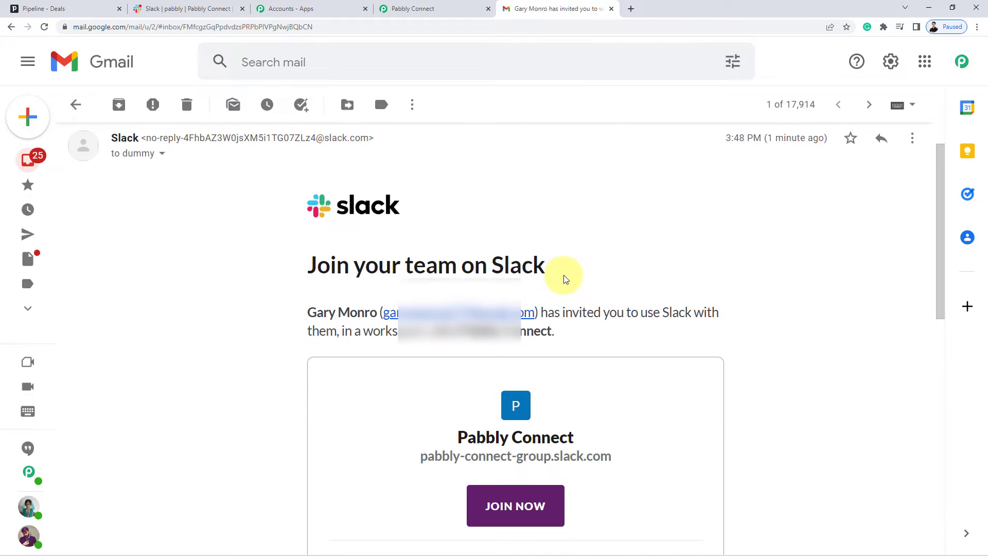
{"action": "scroll", "coordinate": [564, 279], "scroll_direction": "down", "scroll_amount": 7}
{"action": "scroll", "coordinate": [566, 281], "scroll_direction": "up", "scroll_amount": 2}
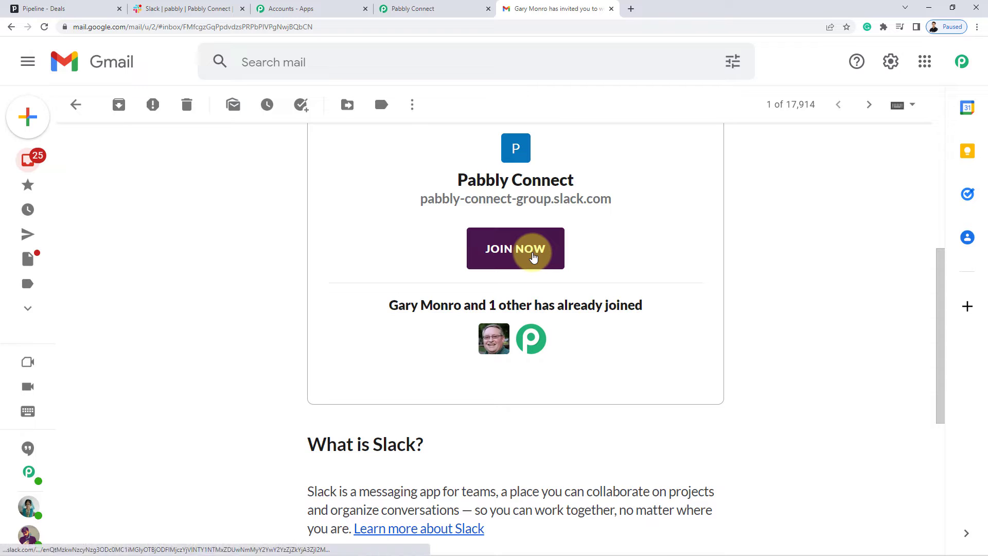
{"action": "left_click", "coordinate": [497, 241]}
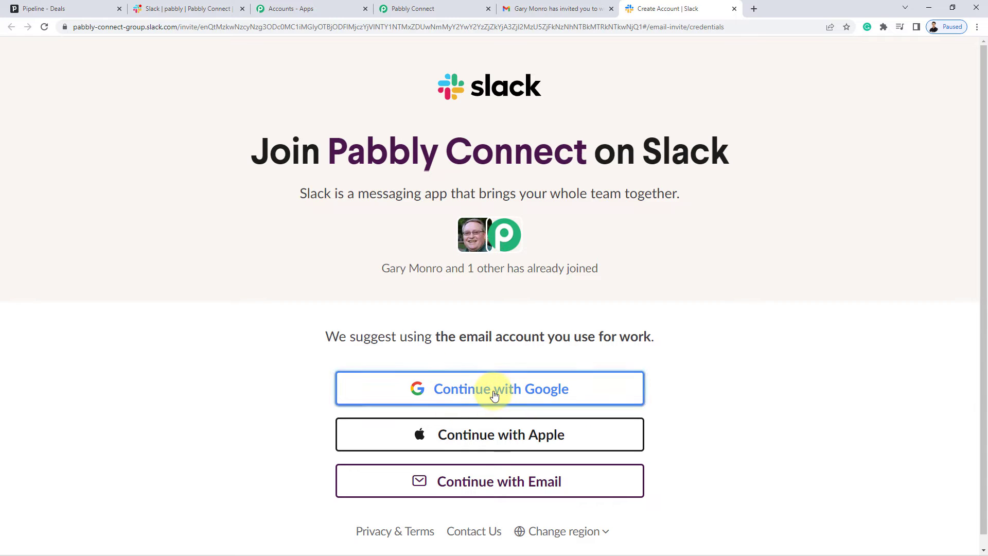
Join the workspace with Continue with Google, picking the Google account.
{"action": "left_click", "coordinate": [495, 393]}
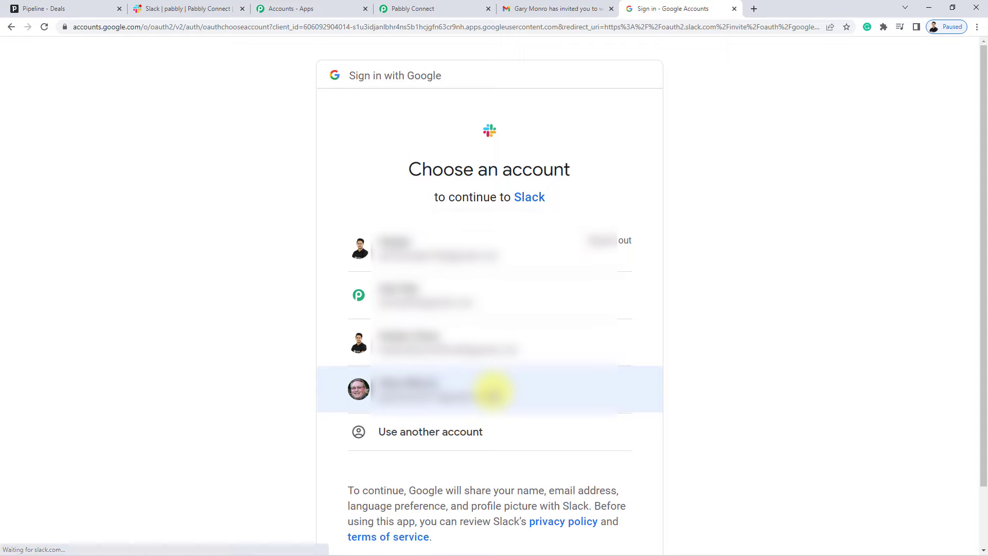
{"action": "left_click", "coordinate": [426, 288]}
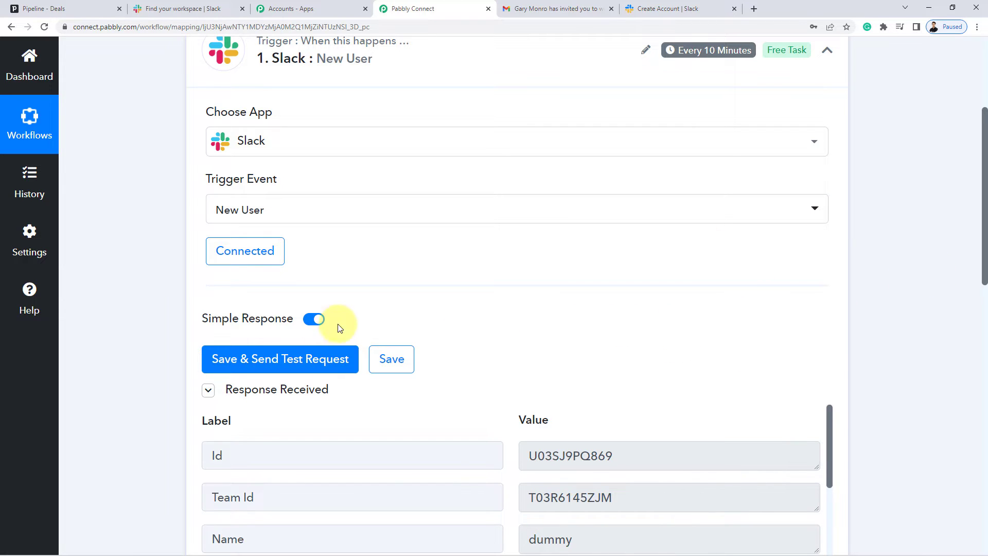
Rerun the Slack trigger test and highlight Is Email Confirmed now reading 1.
{"action": "left_click", "coordinate": [243, 358]}
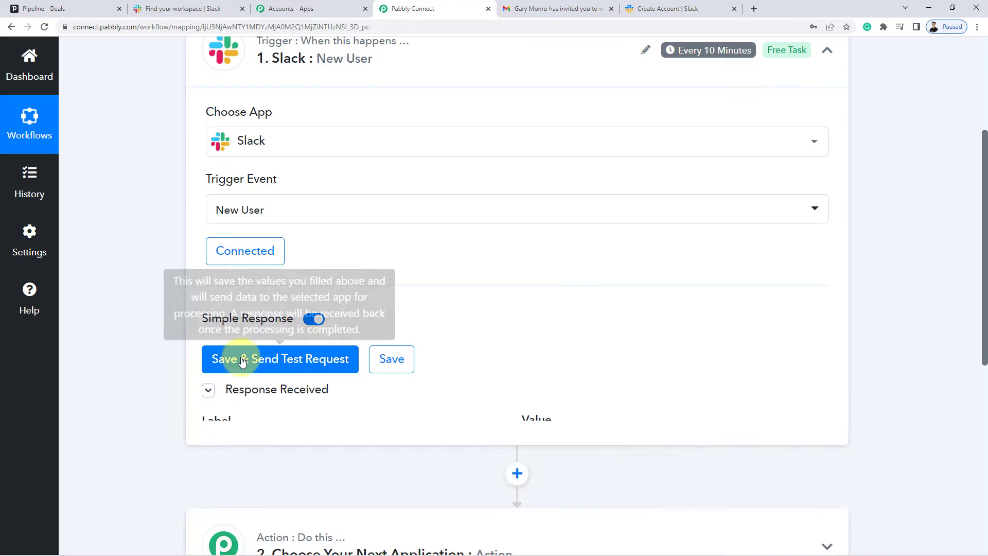
{"action": "scroll", "coordinate": [148, 399], "scroll_direction": "down", "scroll_amount": 5}
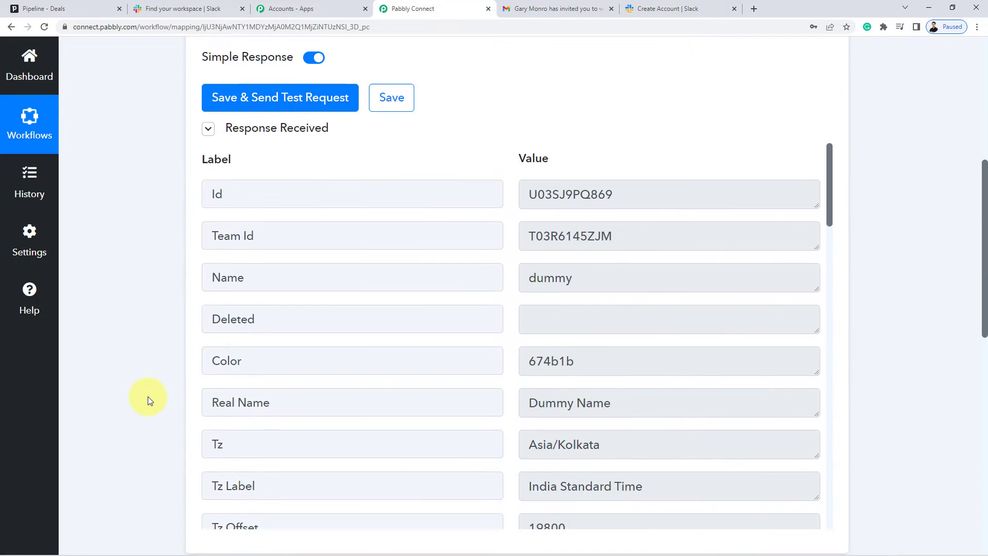
{"action": "scroll", "coordinate": [623, 342], "scroll_direction": "down", "scroll_amount": 4}
{"action": "scroll", "coordinate": [623, 342], "scroll_direction": "down", "scroll_amount": 20}
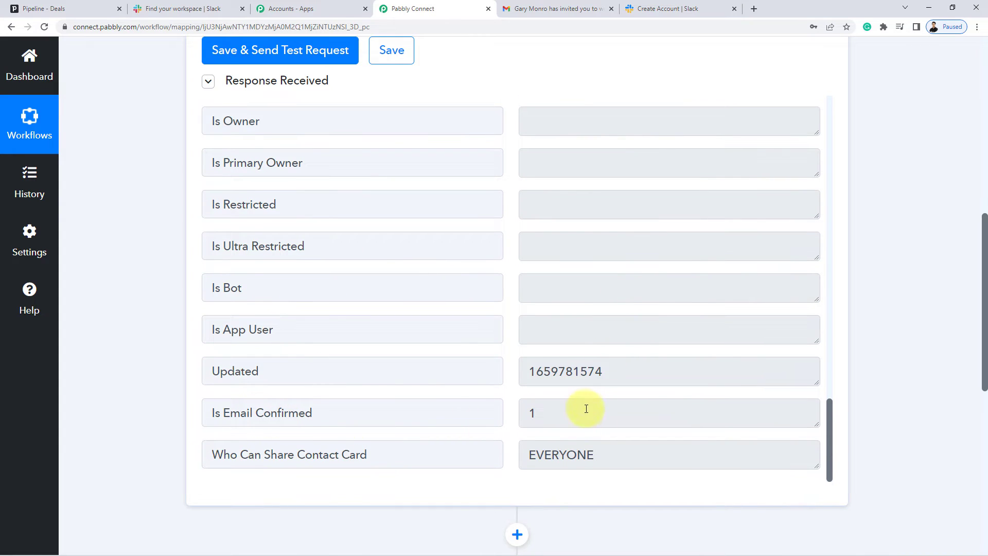
{"action": "left_click_drag", "start_coordinate": [584, 408], "coordinate": [483, 410]}
{"action": "left_click_drag", "start_coordinate": [213, 411], "coordinate": [435, 422]}
{"action": "left_click_drag", "start_coordinate": [580, 415], "coordinate": [507, 412]}
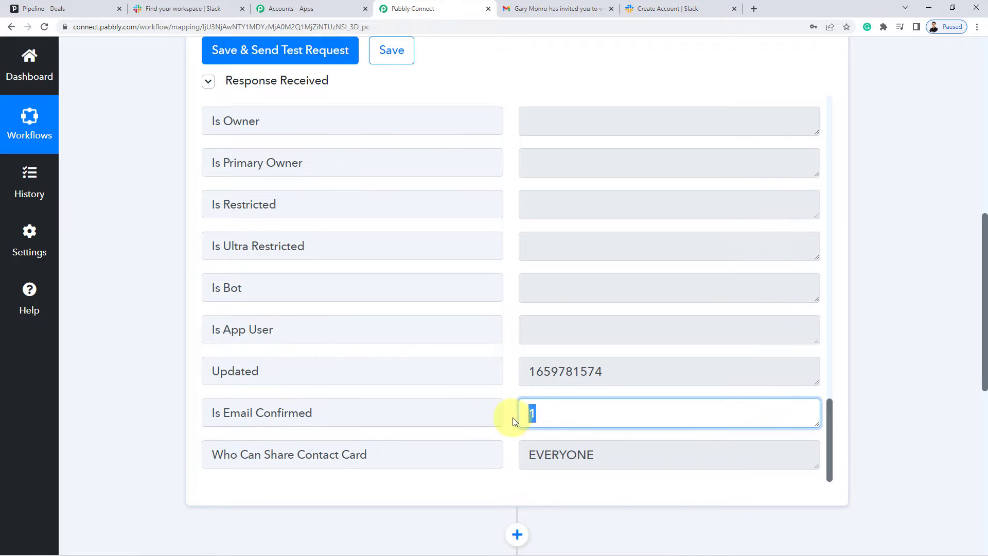
{"action": "left_click", "coordinate": [552, 414]}
{"action": "double_click", "coordinate": [530, 412]}
{"action": "left_click", "coordinate": [541, 412]}
{"action": "scroll", "coordinate": [933, 345], "scroll_direction": "down", "scroll_amount": 4}
Add a Filter by Pabbly action step after the Slack trigger.
{"action": "left_click", "coordinate": [518, 331]}
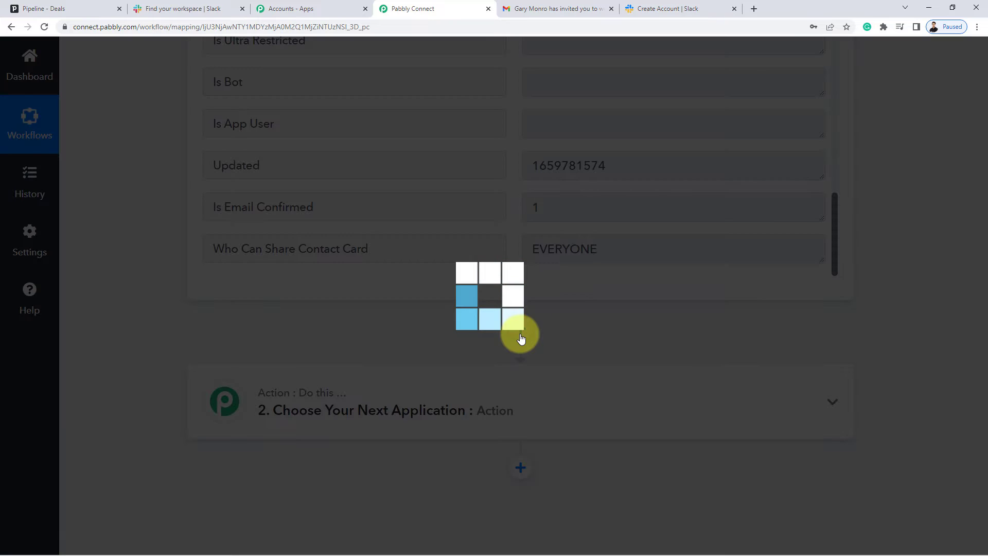
{"action": "scroll", "coordinate": [474, 357], "scroll_direction": "down", "scroll_amount": 2}
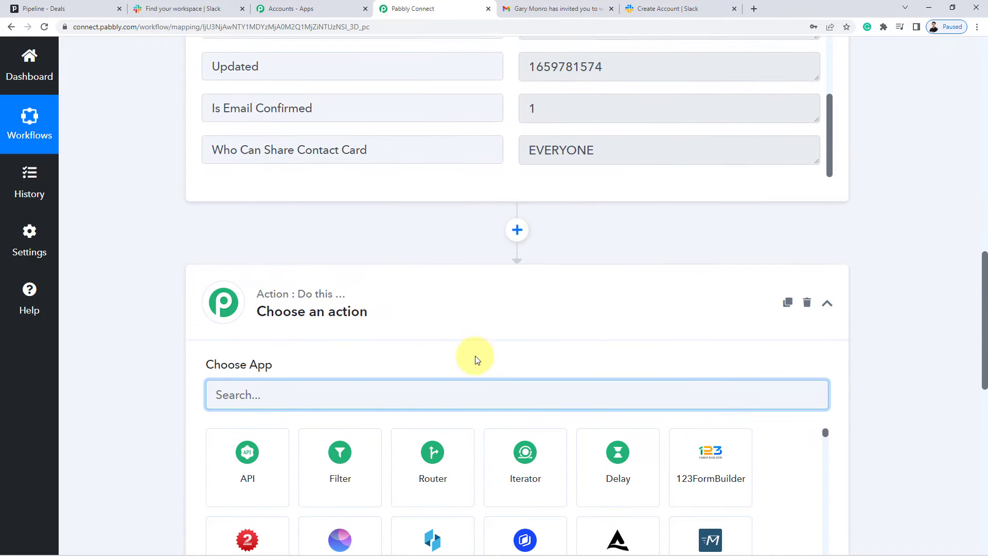
{"action": "type", "text": "filter"}
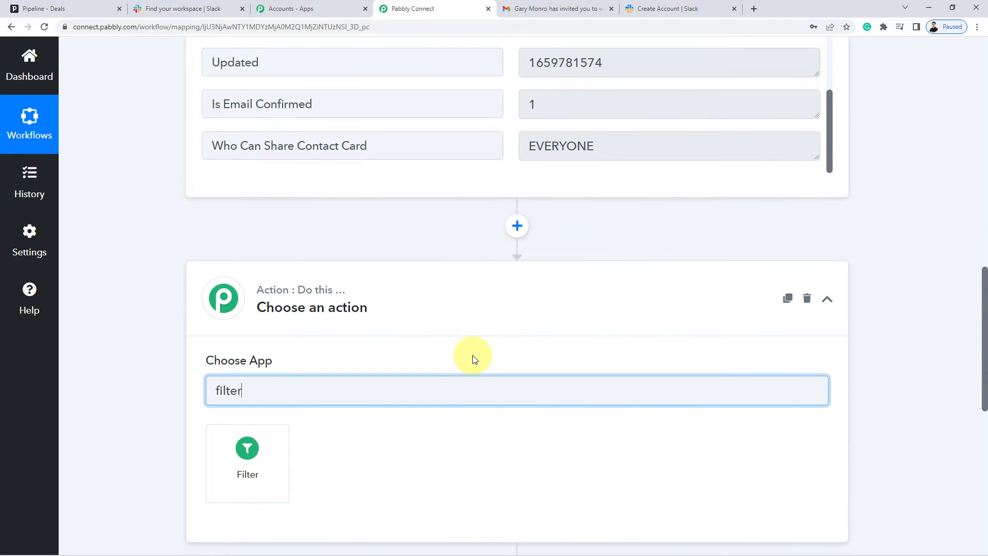
{"action": "left_click", "coordinate": [257, 465]}
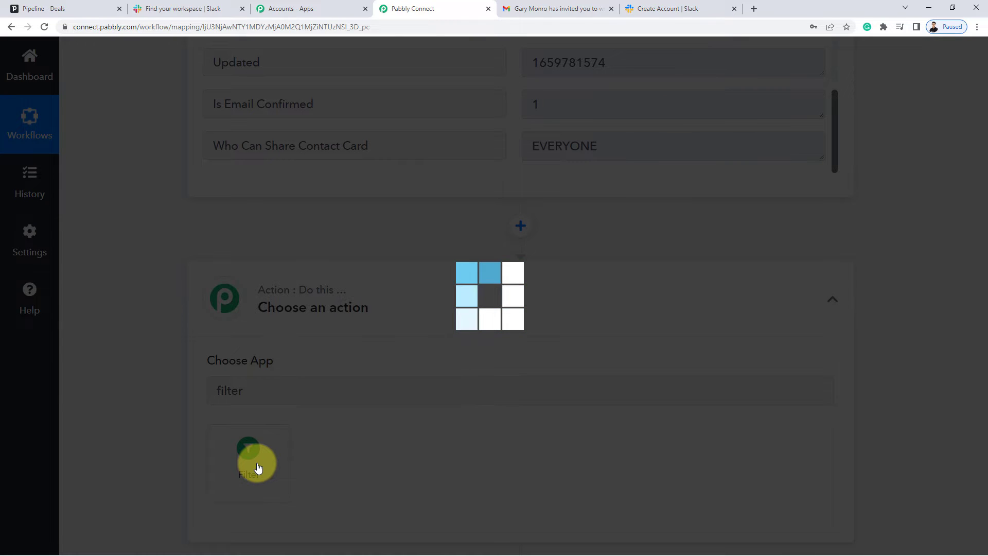
Set the filter condition to Is Email Confirmed equal to 1 and send a test request.
{"action": "scroll", "coordinate": [122, 394], "scroll_direction": "down", "scroll_amount": 3}
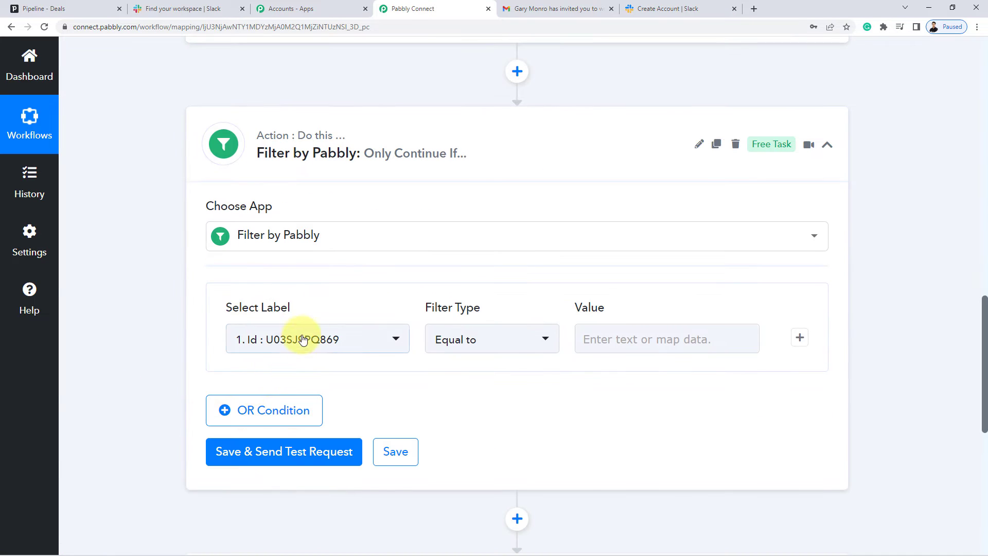
{"action": "left_click", "coordinate": [284, 337]}
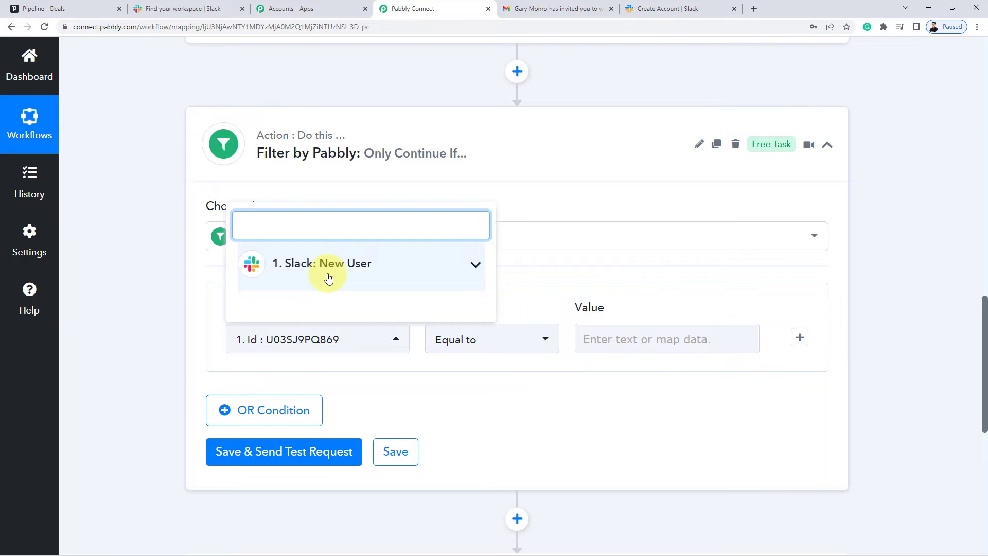
{"action": "left_click", "coordinate": [328, 278]}
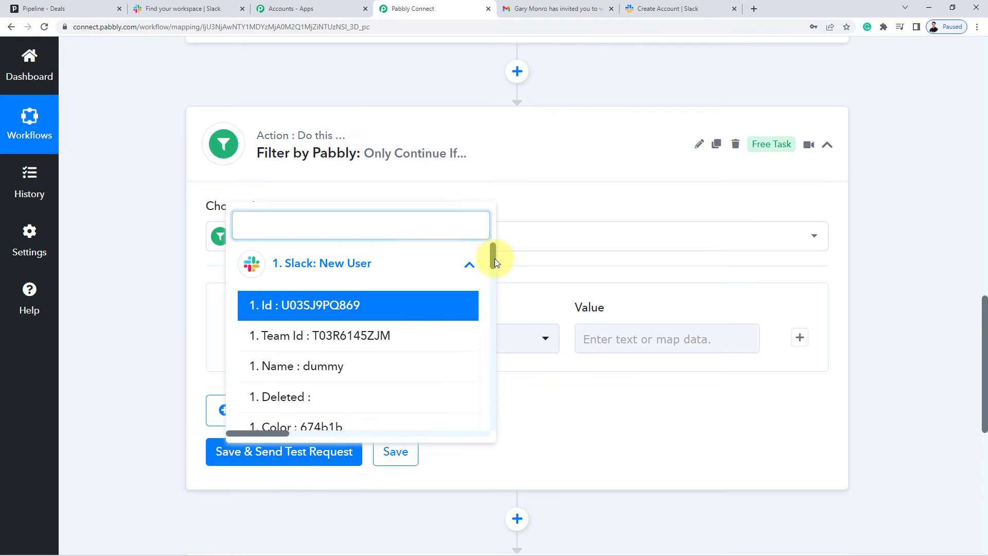
{"action": "left_click_drag", "start_coordinate": [495, 259], "coordinate": [468, 424]}
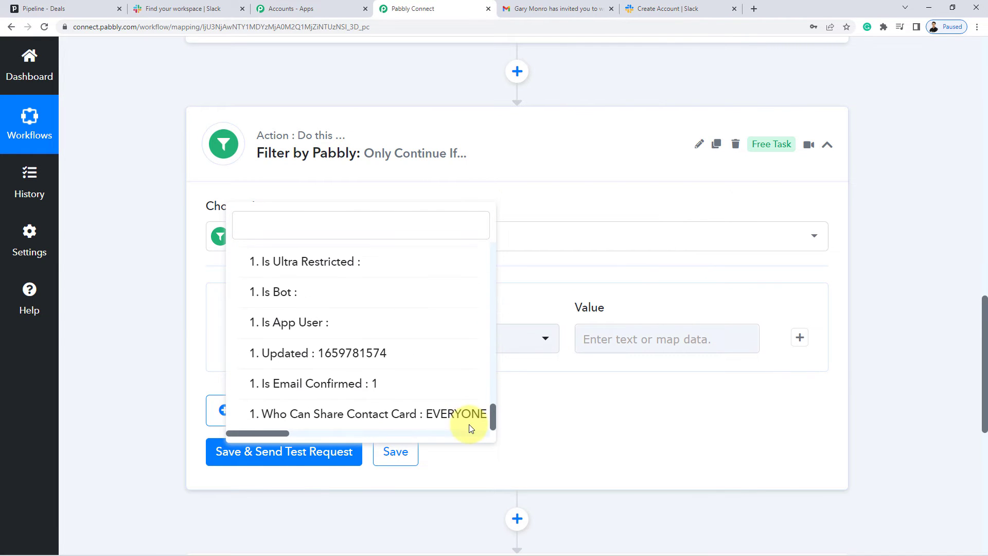
{"action": "left_click", "coordinate": [299, 393]}
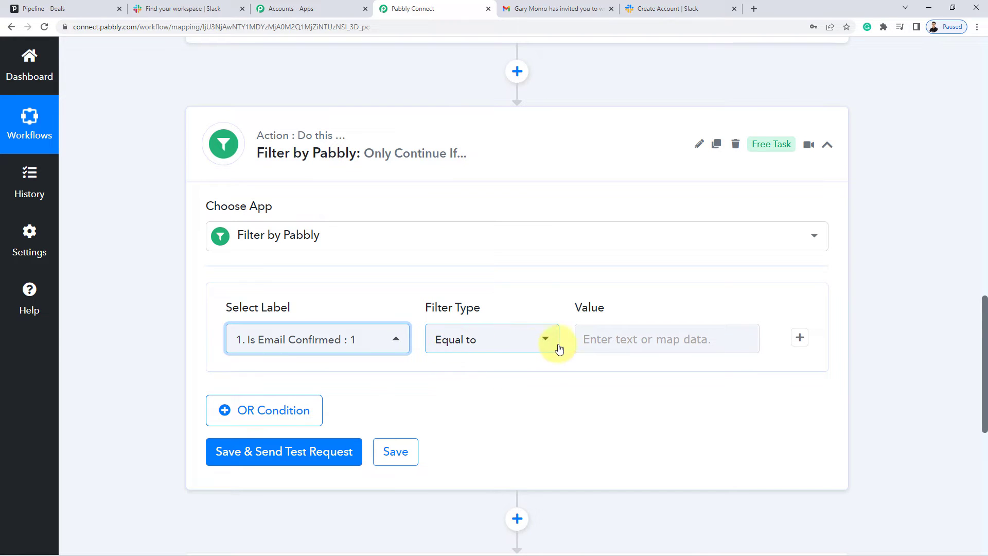
{"action": "left_click", "coordinate": [631, 340]}
{"action": "type", "text": "1"}
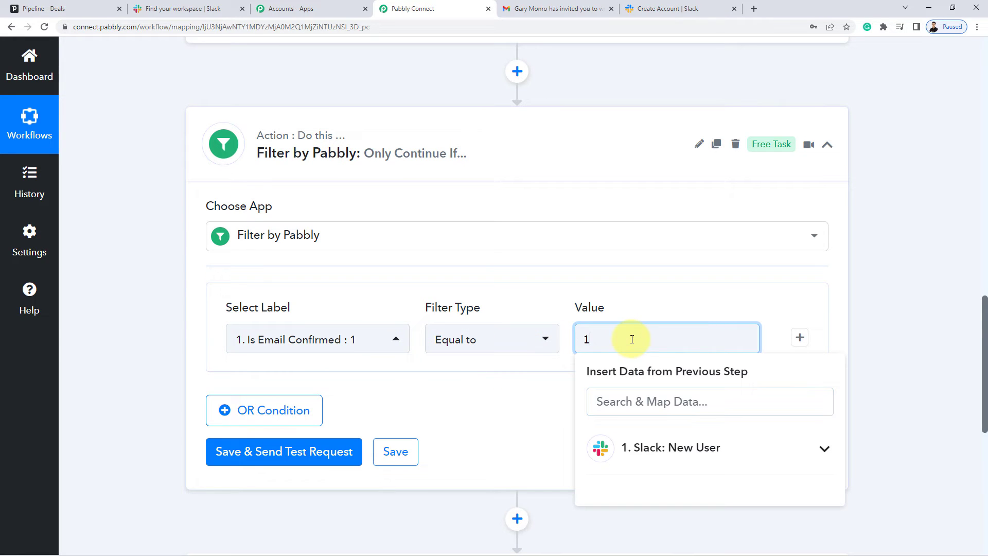
{"action": "left_click", "coordinate": [525, 393]}
{"action": "left_click", "coordinate": [288, 459]}
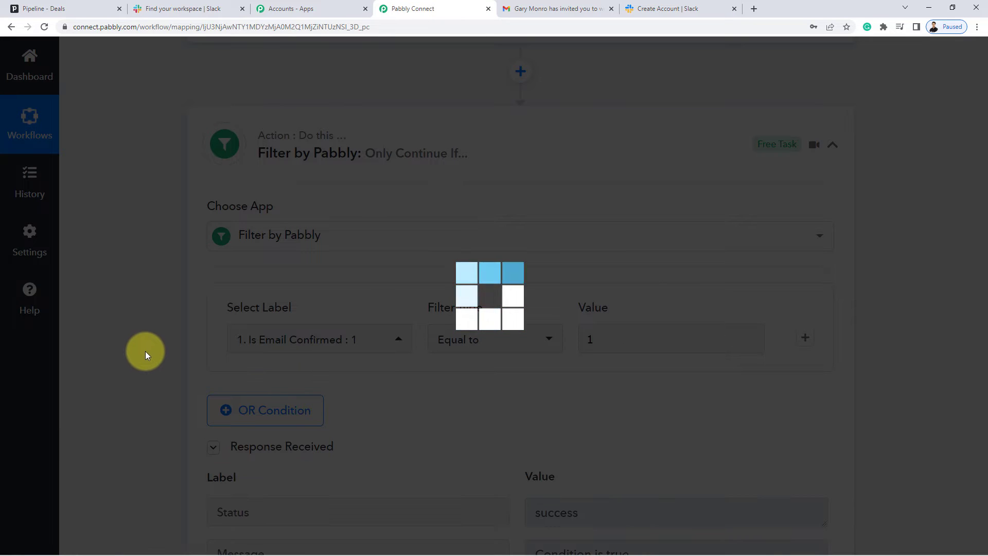
{"action": "scroll", "coordinate": [146, 351], "scroll_direction": "down", "scroll_amount": 4}
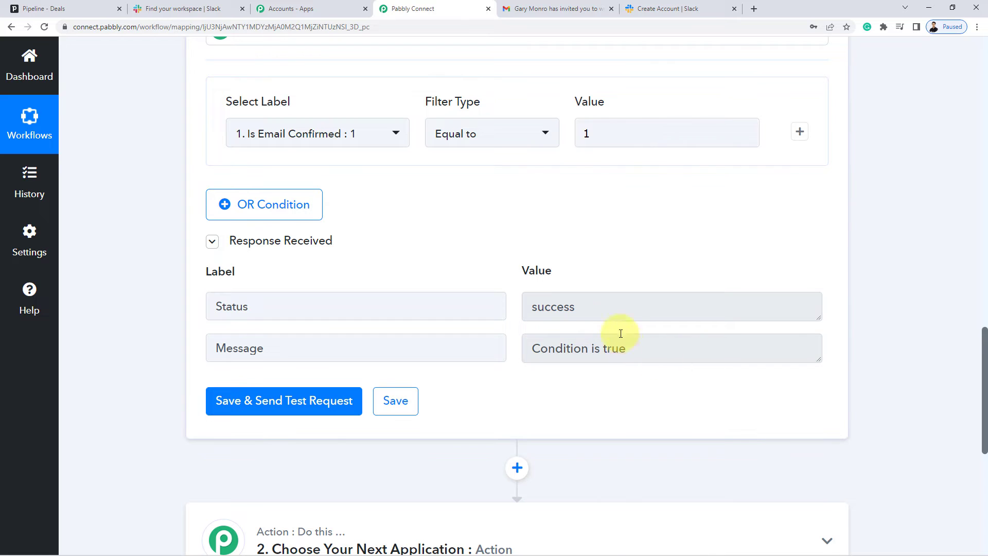
{"action": "scroll", "coordinate": [628, 216], "scroll_direction": "up", "scroll_amount": 1}
{"action": "scroll", "coordinate": [628, 216], "scroll_direction": "up", "scroll_amount": 2}
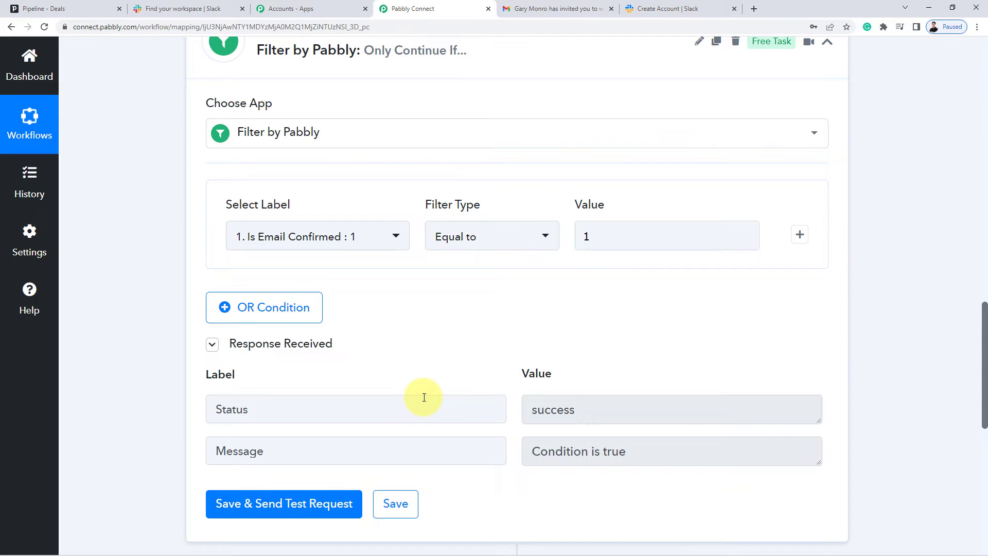
{"action": "scroll", "coordinate": [443, 381], "scroll_direction": "up", "scroll_amount": 1}
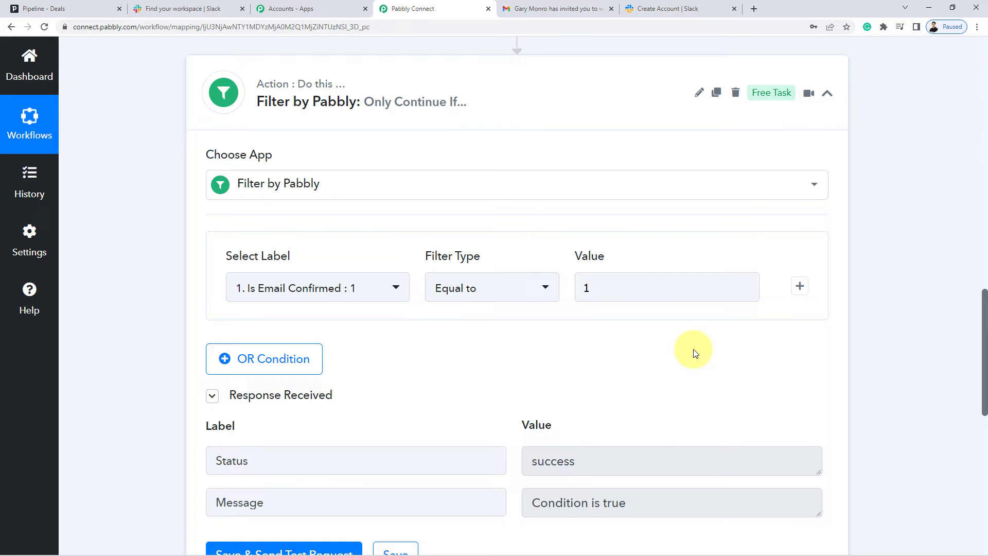
{"action": "scroll", "coordinate": [921, 348], "scroll_direction": "down", "scroll_amount": 5}
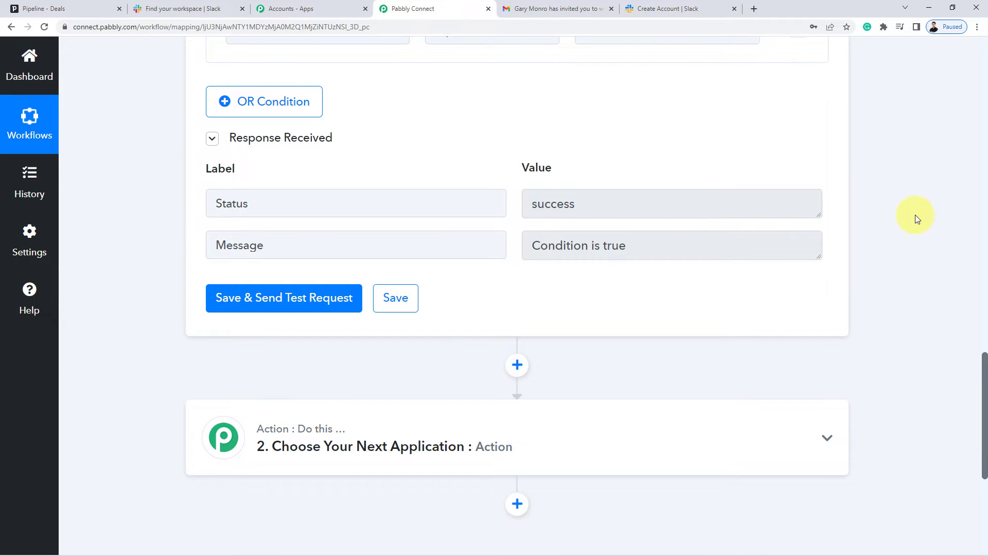
{"action": "scroll", "coordinate": [915, 214], "scroll_direction": "down", "scroll_amount": 1}
Add a new action step below the filter that uses the PipeDrive app.
{"action": "left_click", "coordinate": [516, 315]}
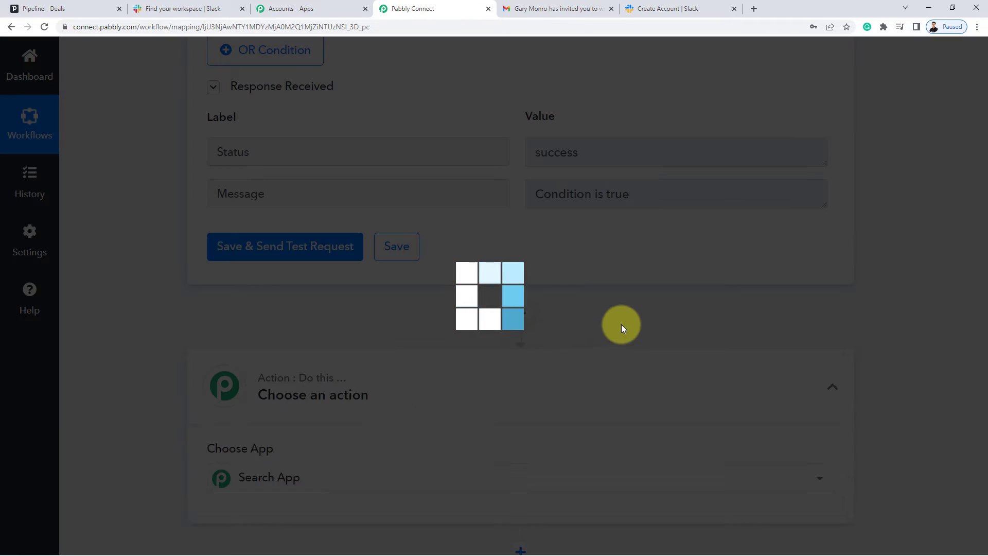
{"action": "scroll", "coordinate": [594, 324], "scroll_direction": "down", "scroll_amount": 4}
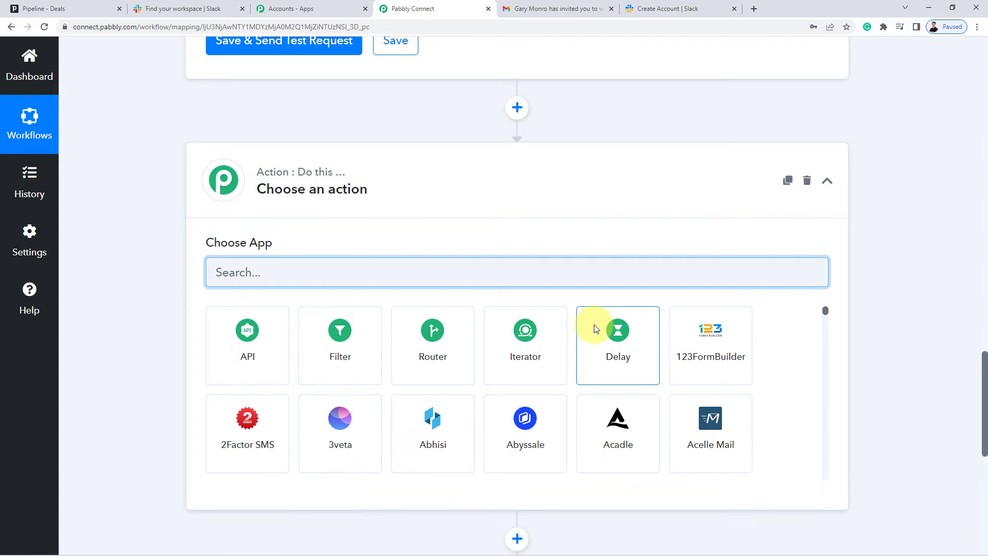
{"action": "type", "text": "pipe"}
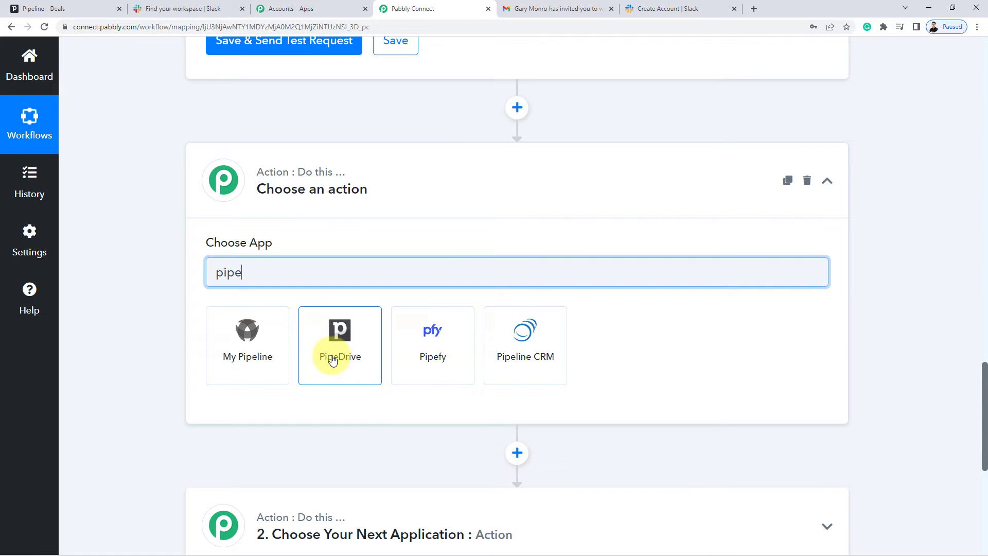
{"action": "left_click", "coordinate": [332, 358]}
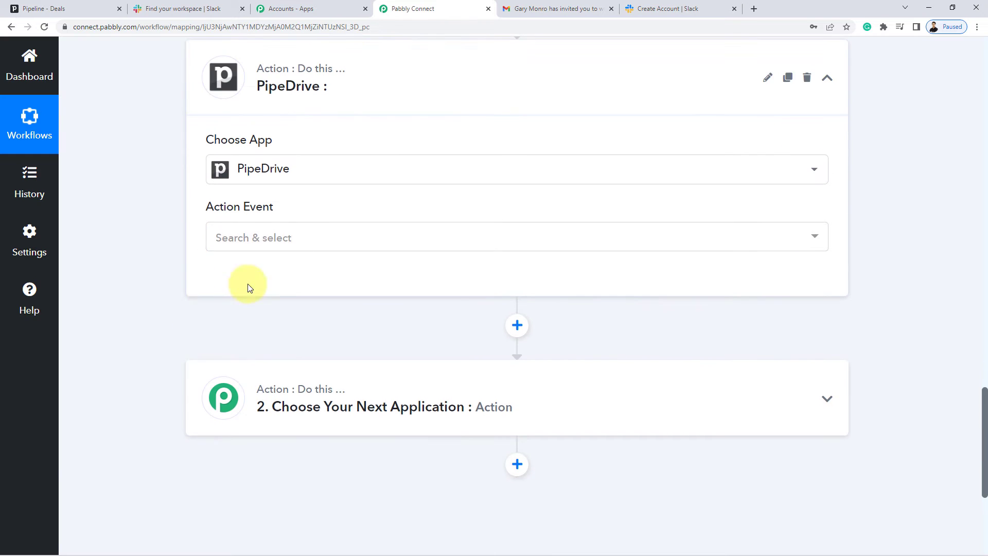
Set the PipeDrive action event to Find Person and start connecting an account.
{"action": "left_click", "coordinate": [282, 243]}
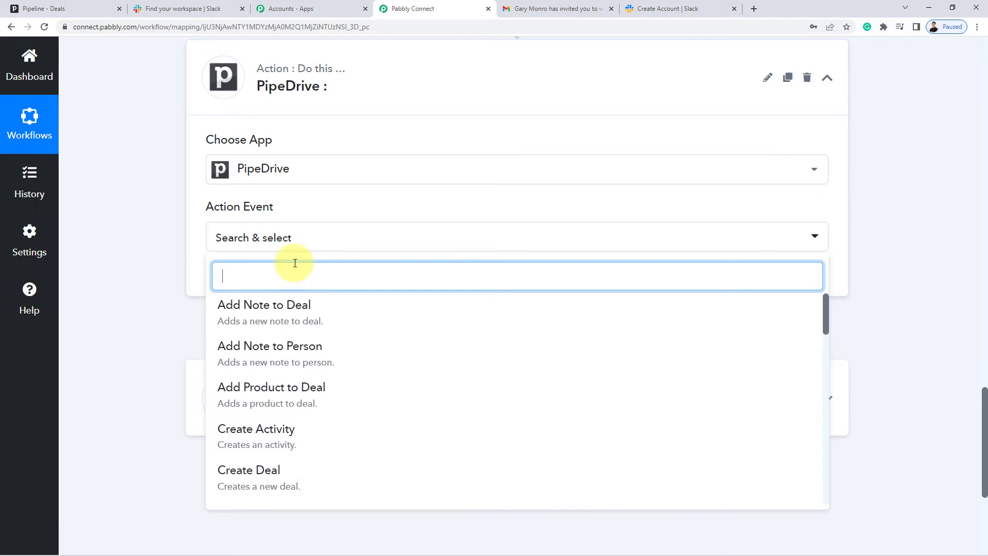
{"action": "type", "text": "c"}
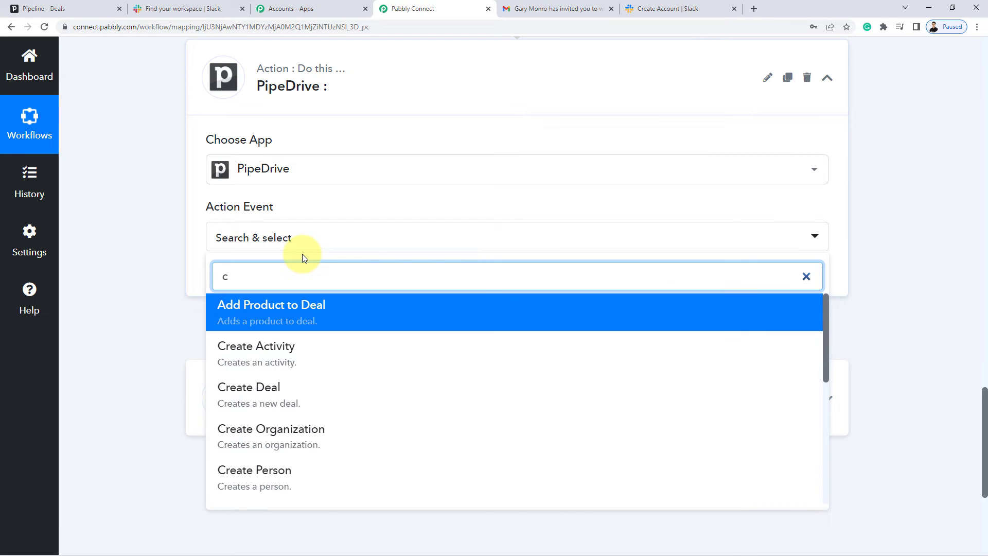
{"action": "key", "text": "BackSpace"}
{"action": "type", "text": "find"}
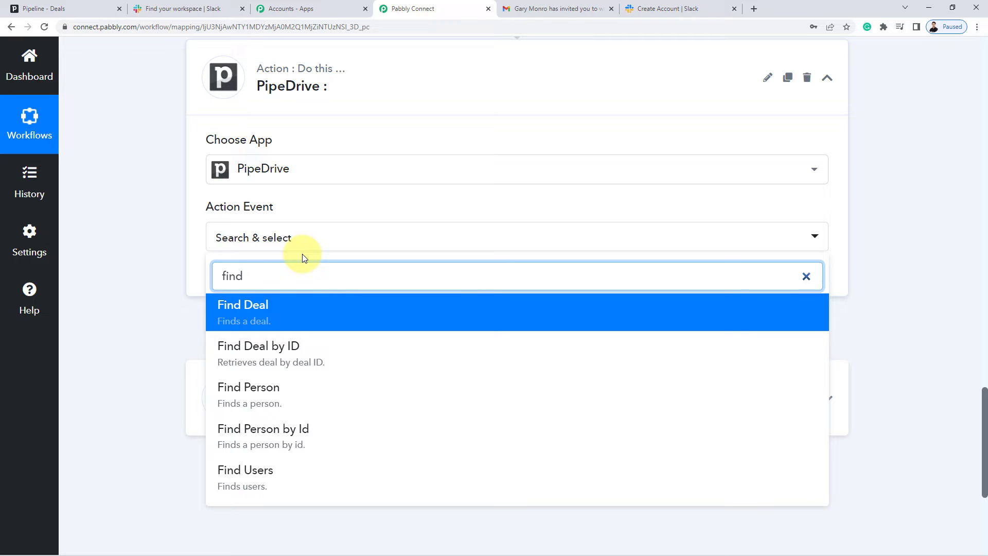
{"action": "left_click", "coordinate": [261, 387]}
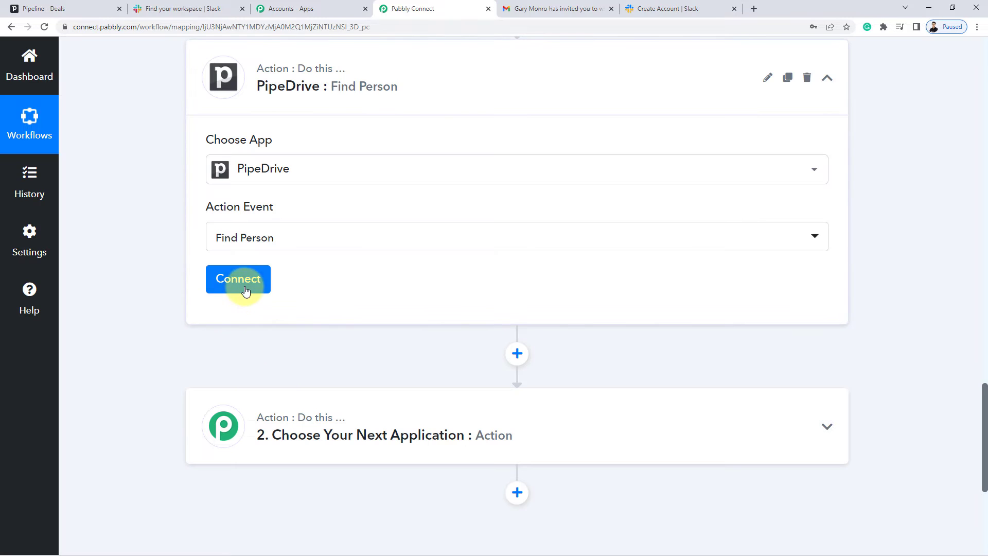
{"action": "left_click", "coordinate": [242, 285]}
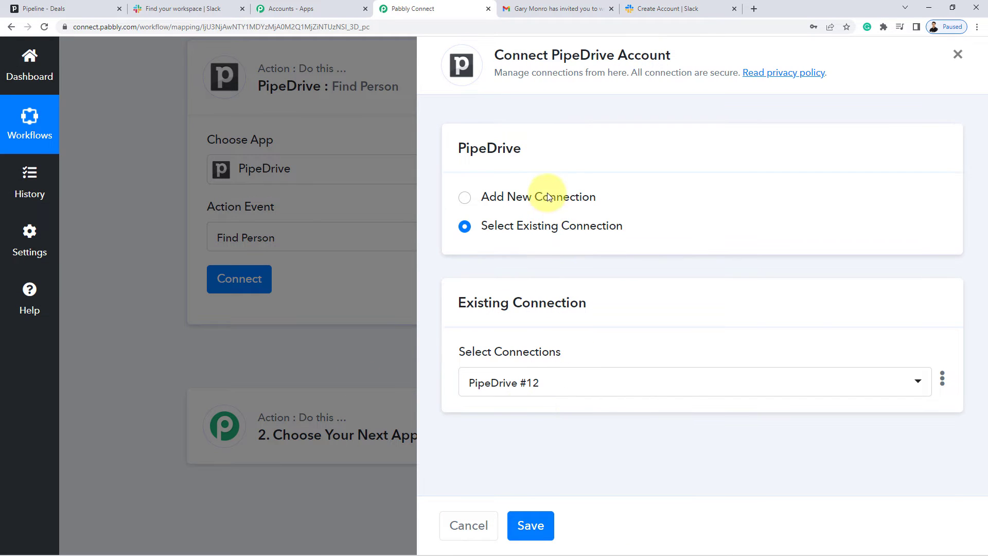
Choose Add New Connection for PipeDrive and open the Pipedrive account via the API Token help link.
{"action": "left_click", "coordinate": [544, 196]}
{"action": "scroll", "coordinate": [520, 416], "scroll_direction": "down", "scroll_amount": 1}
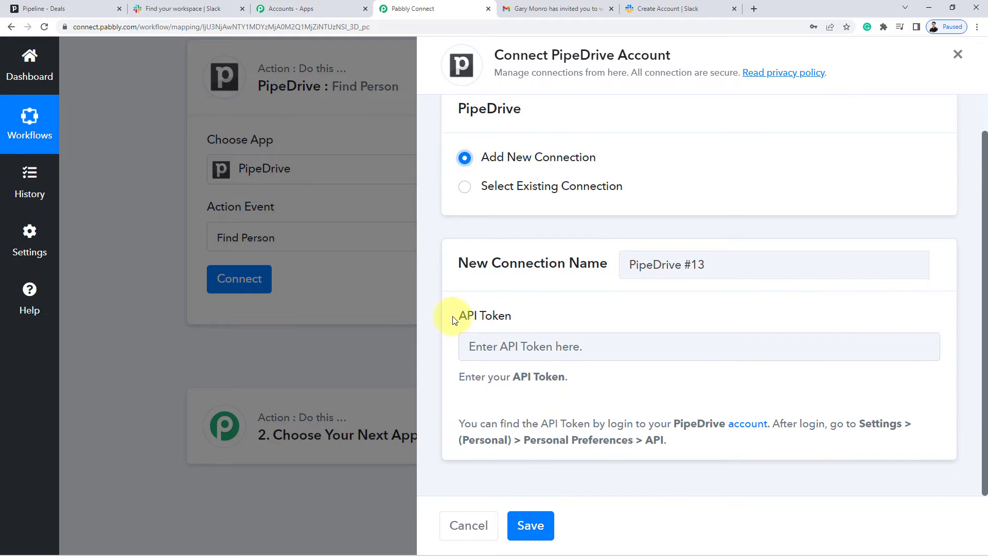
{"action": "left_click_drag", "start_coordinate": [452, 317], "coordinate": [690, 317]}
{"action": "left_click", "coordinate": [592, 322]}
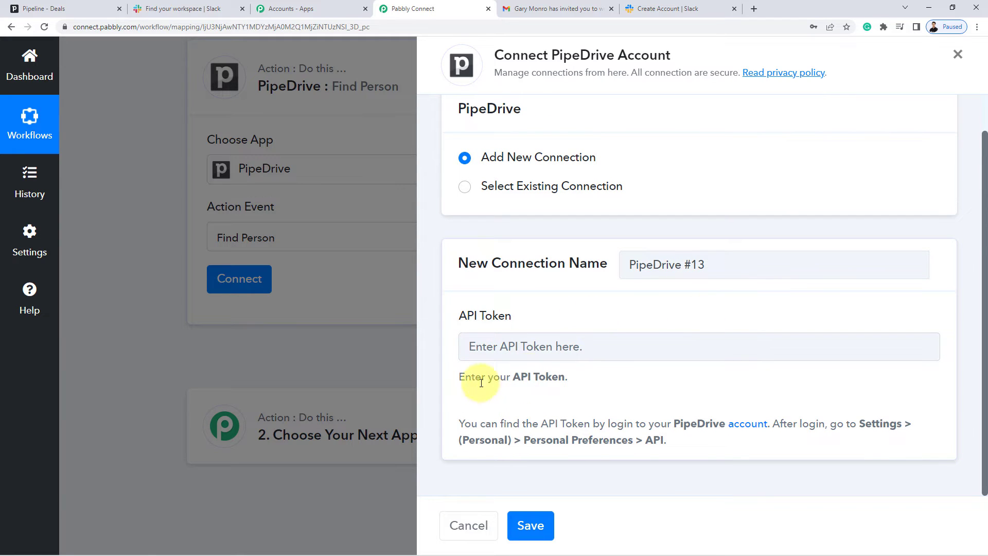
{"action": "left_click", "coordinate": [752, 428]}
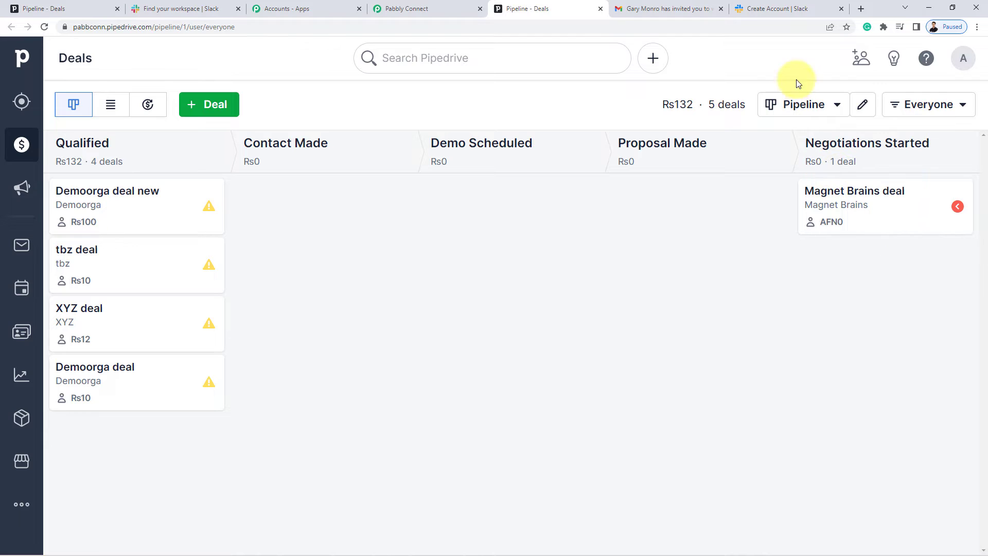
Copy the personal API token from Pipedrive's Personal preferences API tab and return to Pabbly.
{"action": "left_click", "coordinate": [963, 61]}
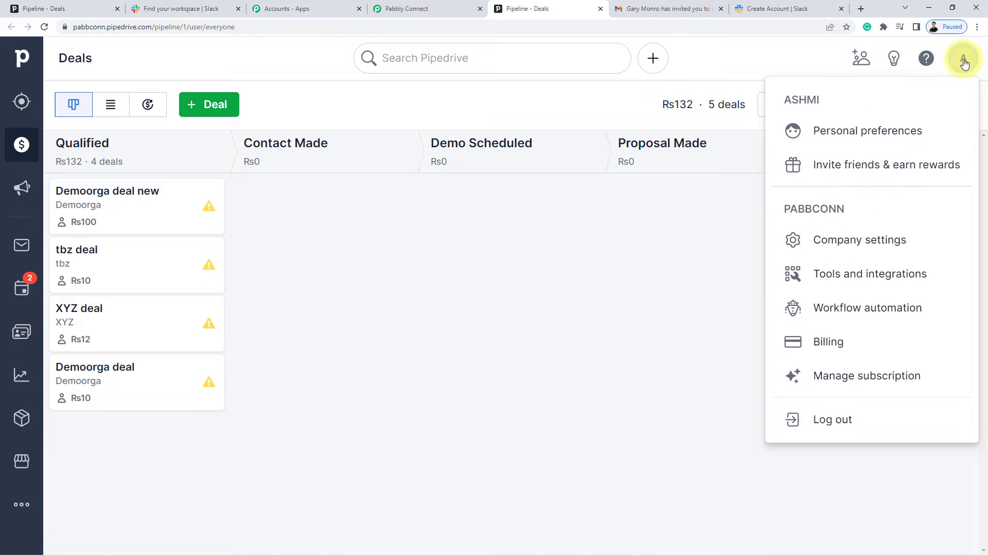
{"action": "left_click", "coordinate": [847, 131]}
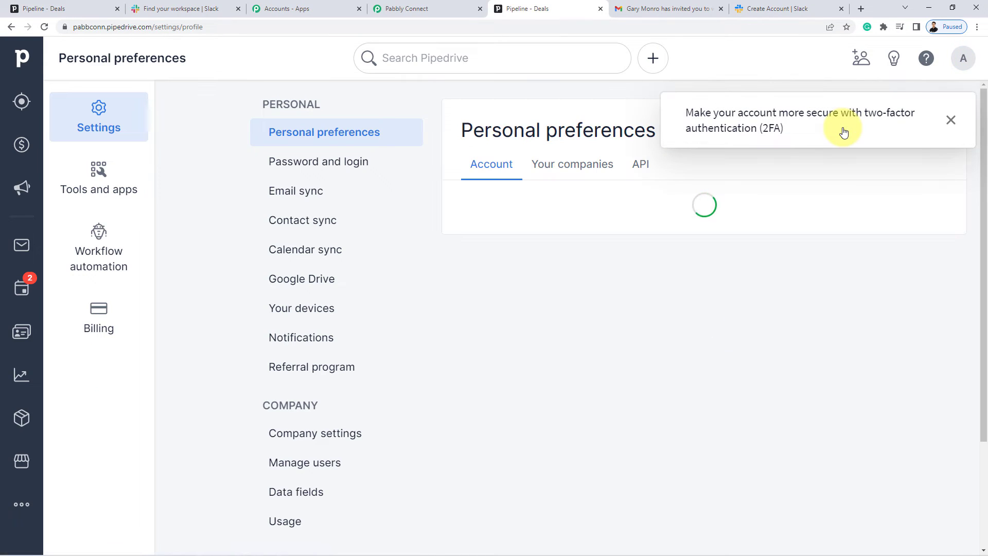
{"action": "left_click", "coordinate": [641, 165]}
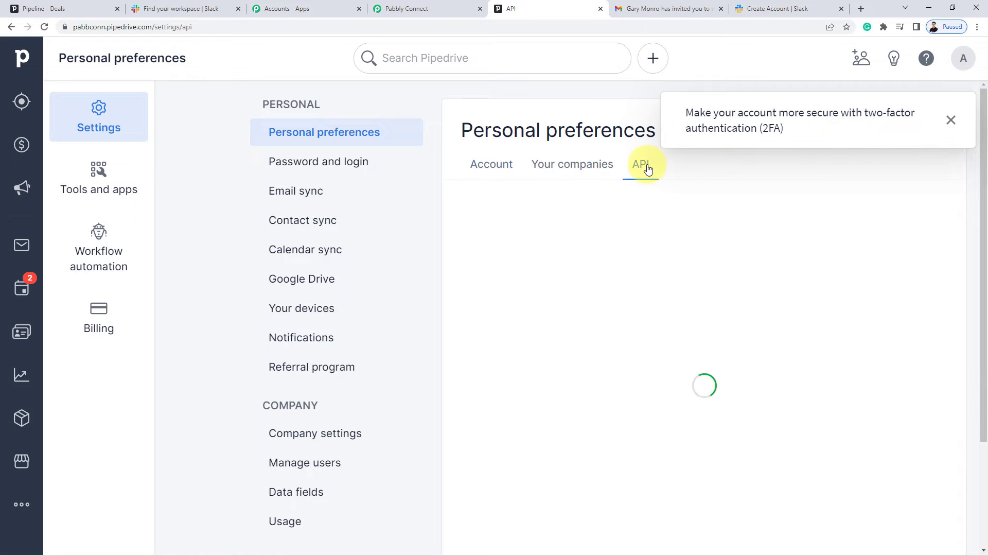
{"action": "left_click", "coordinate": [775, 251]}
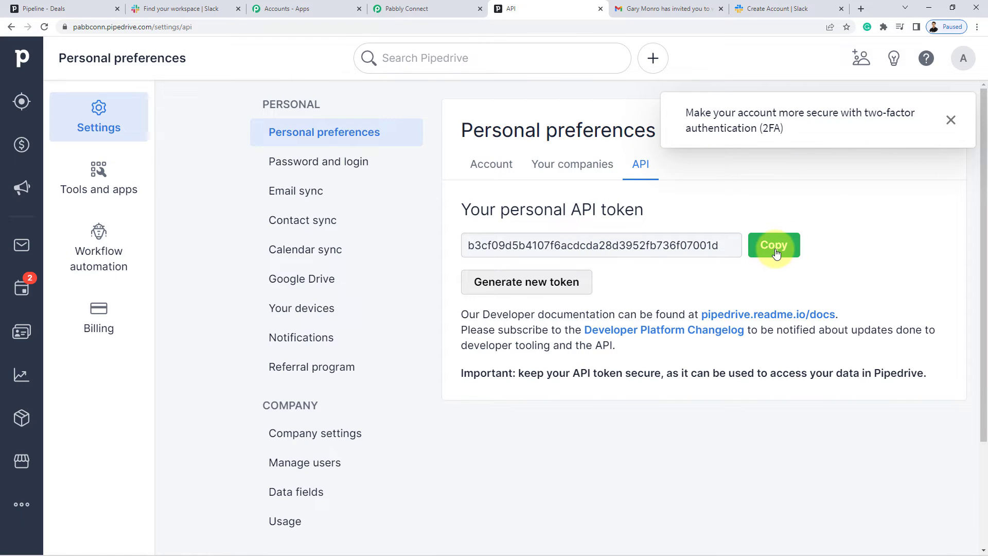
{"action": "left_click", "coordinate": [420, 7]}
Paste the copied API token into the PipeDrive connection and save it.
{"action": "left_click", "coordinate": [521, 347]}
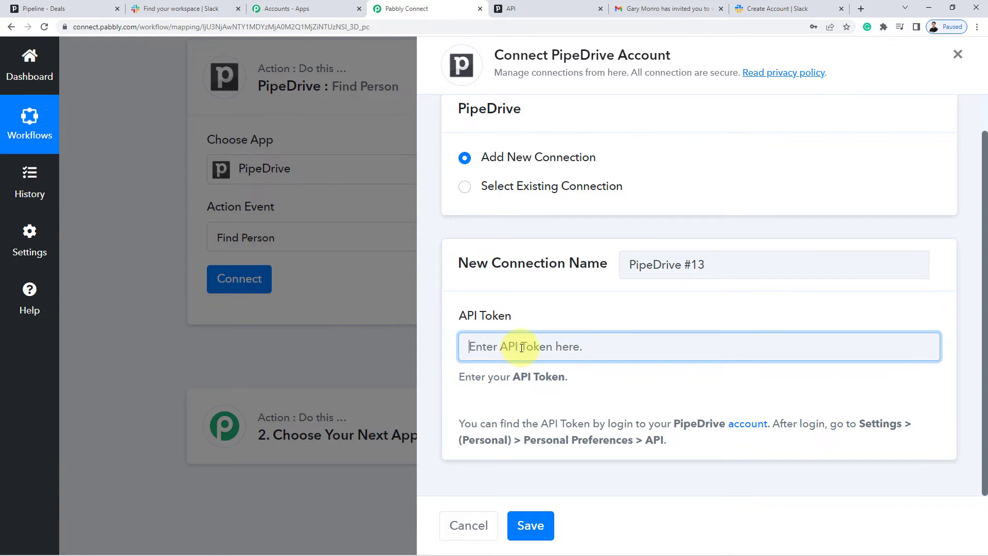
{"action": "key", "text": "ctrl+v"}
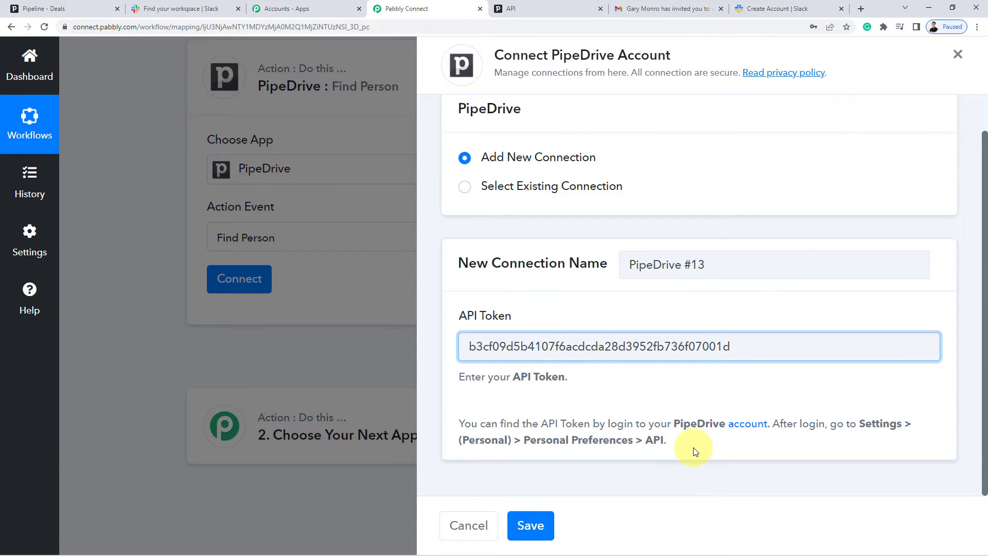
{"action": "left_click", "coordinate": [542, 531]}
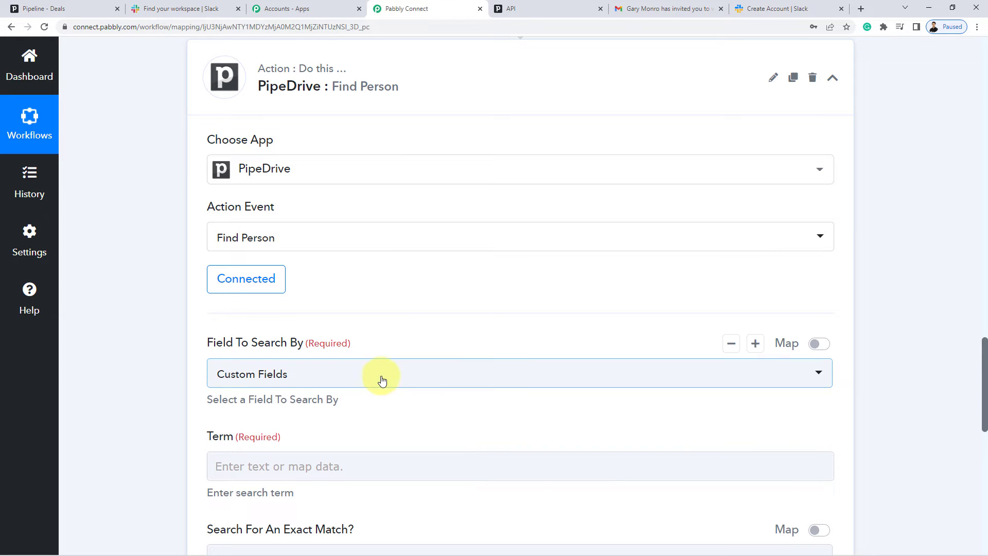
Set Field To Search By to Email, check the Slack Profile Email above, and return to Term.
{"action": "left_click", "coordinate": [383, 380]}
{"action": "scroll", "coordinate": [140, 400], "scroll_direction": "down", "scroll_amount": 2}
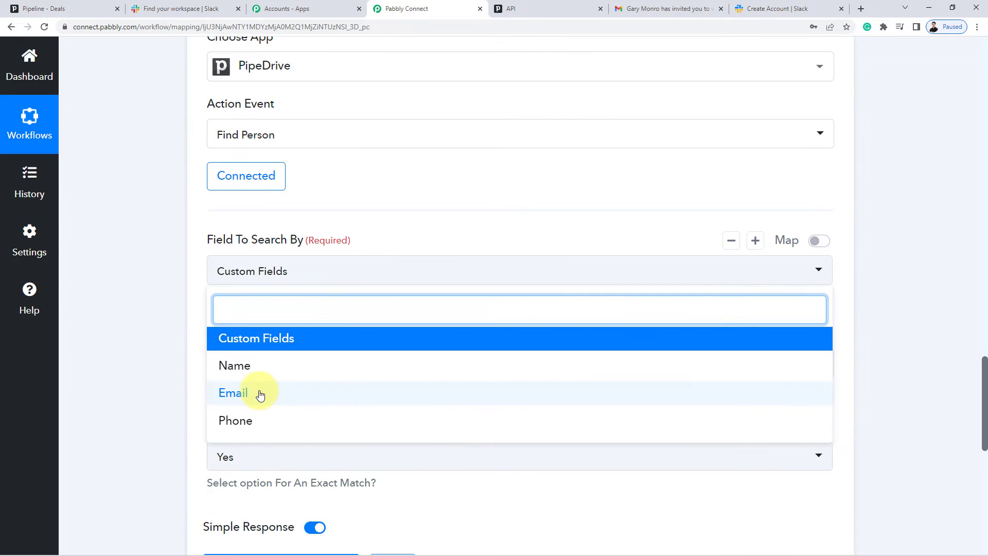
{"action": "left_click", "coordinate": [258, 393]}
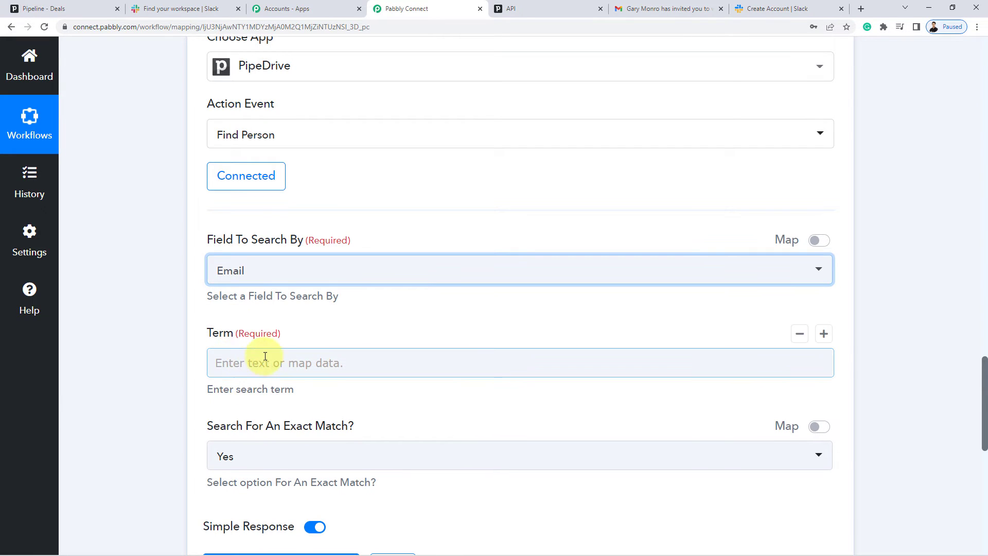
{"action": "scroll", "coordinate": [177, 324], "scroll_direction": "down", "scroll_amount": 2}
{"action": "scroll", "coordinate": [176, 319], "scroll_direction": "up", "scroll_amount": 8}
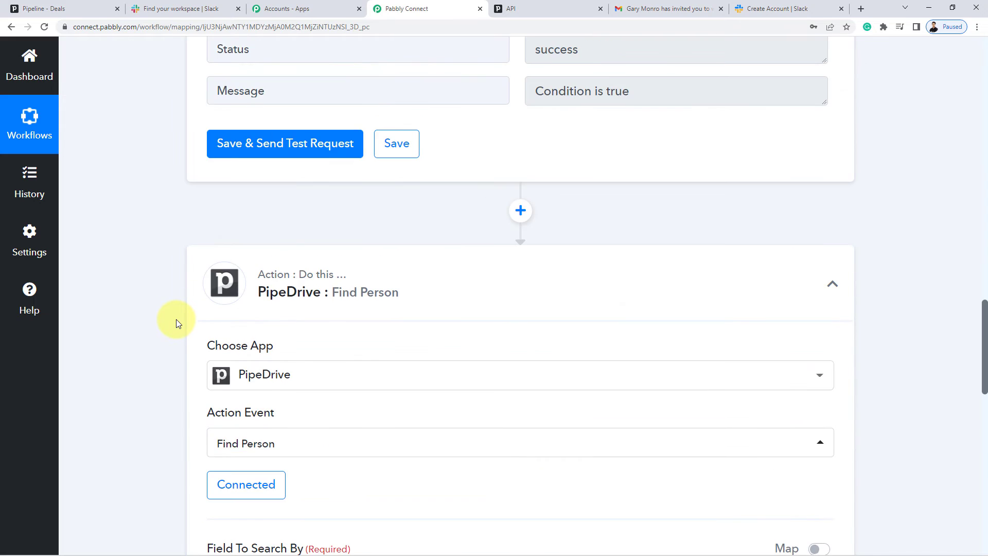
{"action": "scroll", "coordinate": [176, 319], "scroll_direction": "up", "scroll_amount": 4}
{"action": "scroll", "coordinate": [176, 319], "scroll_direction": "up", "scroll_amount": 10}
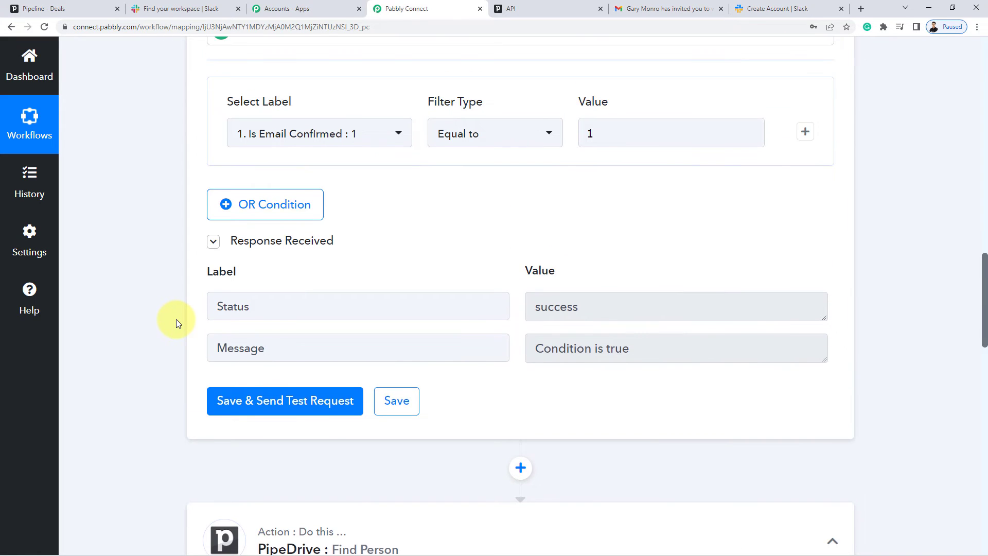
{"action": "scroll", "coordinate": [669, 268], "scroll_direction": "up", "scroll_amount": 15}
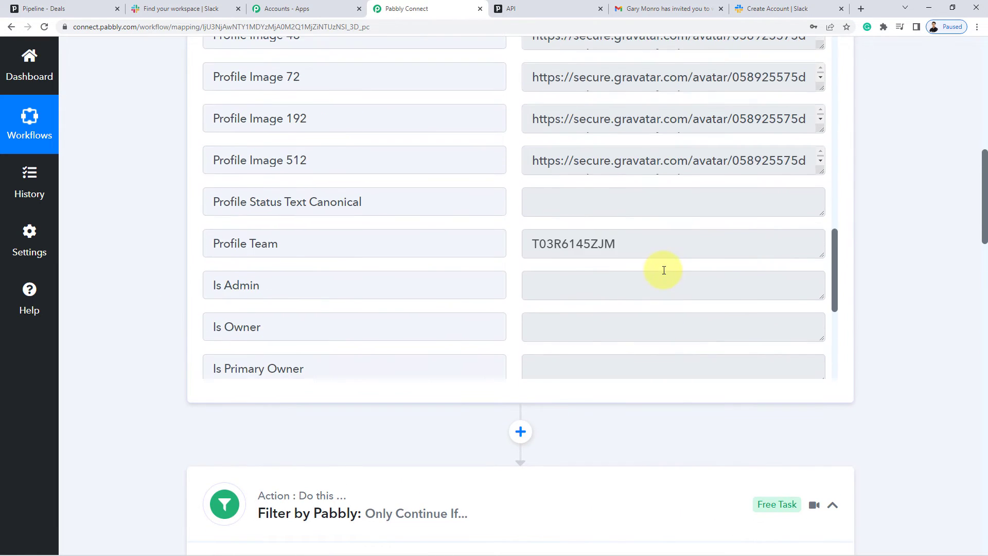
{"action": "scroll", "coordinate": [664, 270], "scroll_direction": "down", "scroll_amount": 2}
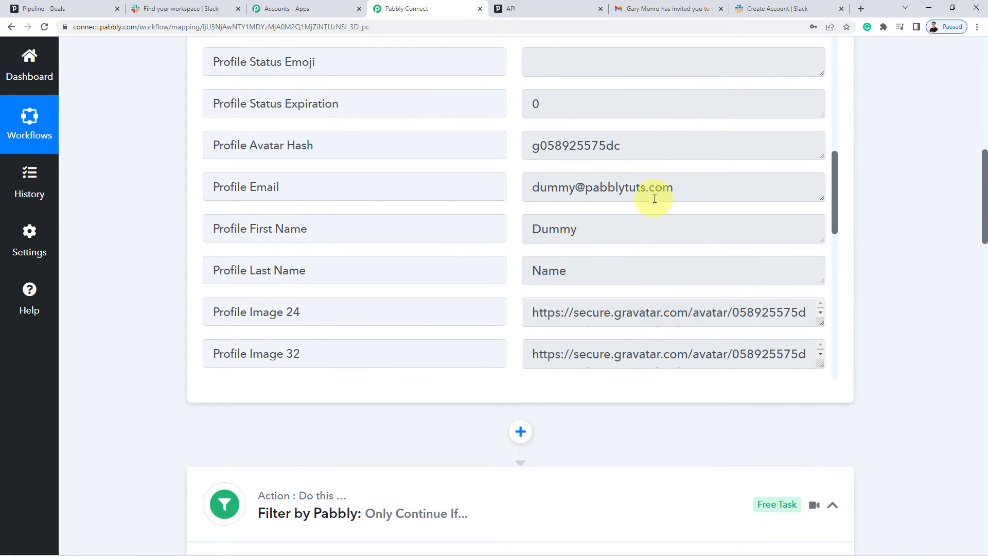
{"action": "left_click_drag", "start_coordinate": [674, 190], "coordinate": [508, 174]}
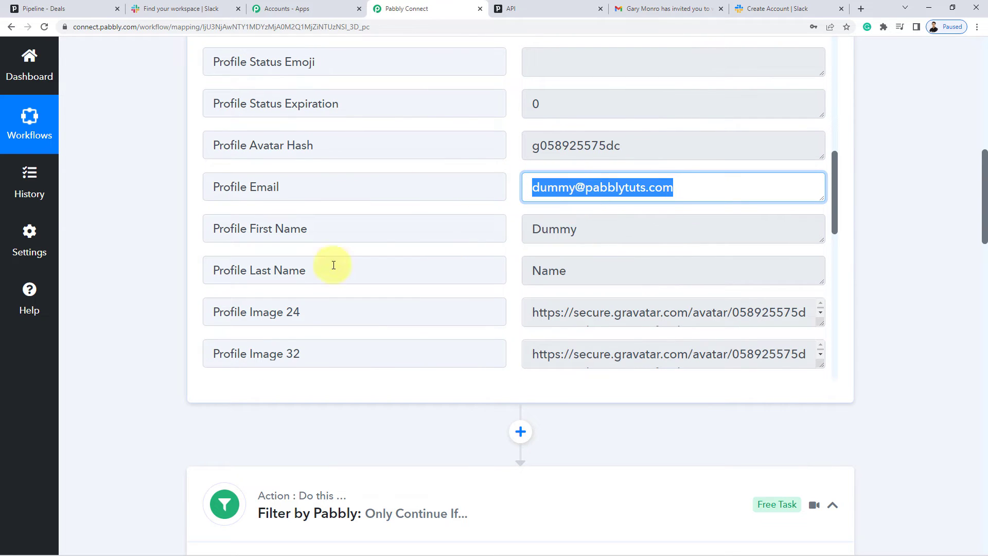
{"action": "scroll", "coordinate": [180, 323], "scroll_direction": "down", "scroll_amount": 10}
{"action": "scroll", "coordinate": [186, 323], "scroll_direction": "down", "scroll_amount": 13}
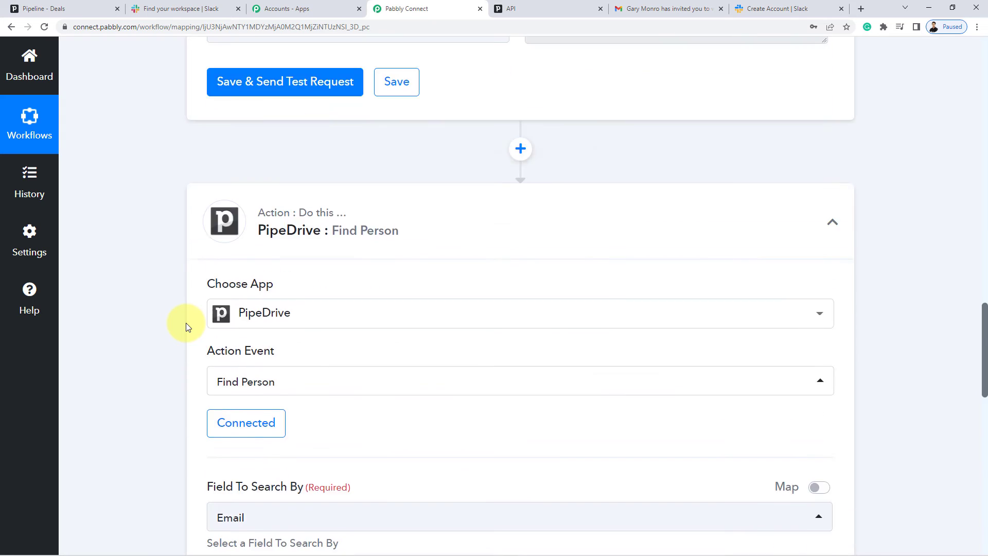
{"action": "left_click", "coordinate": [259, 303]}
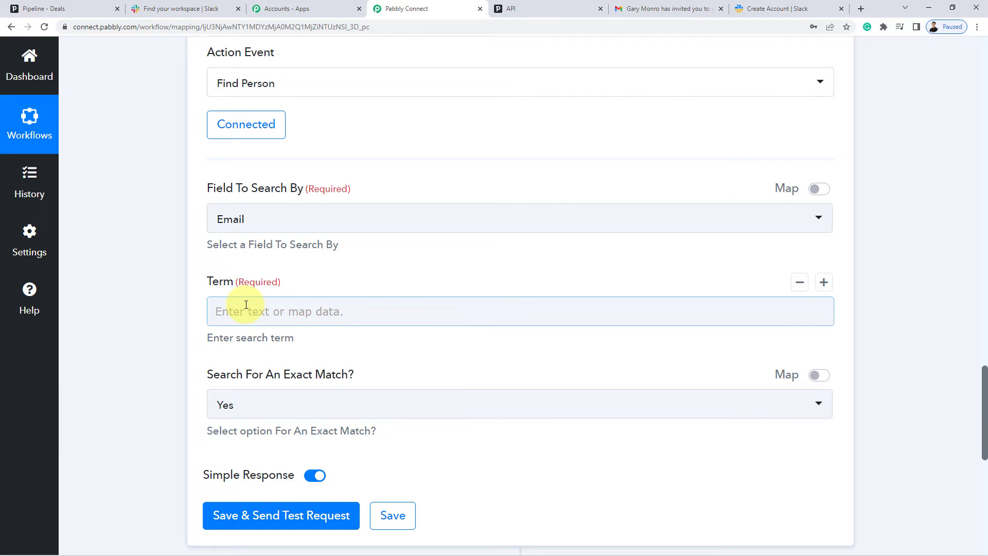
Map 1. Slack: New User > Profile Email into the Find Person Term field.
{"action": "left_click", "coordinate": [247, 309]}
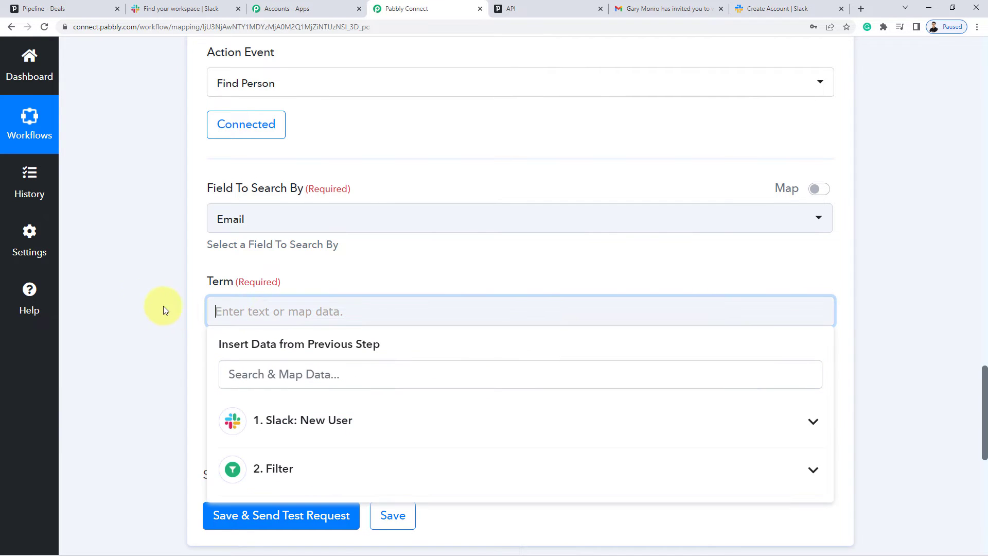
{"action": "scroll", "coordinate": [146, 291], "scroll_direction": "down", "scroll_amount": 1}
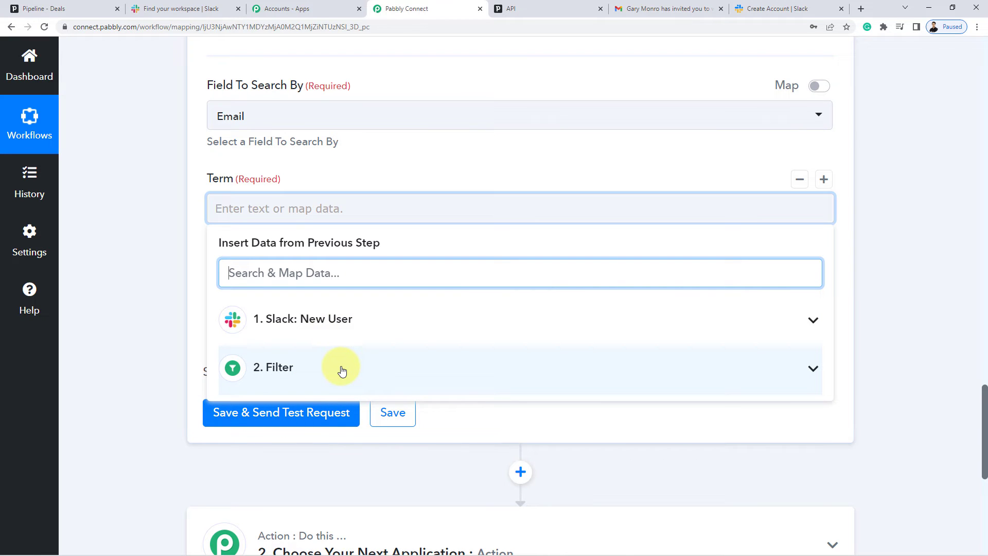
{"action": "left_click", "coordinate": [299, 330]}
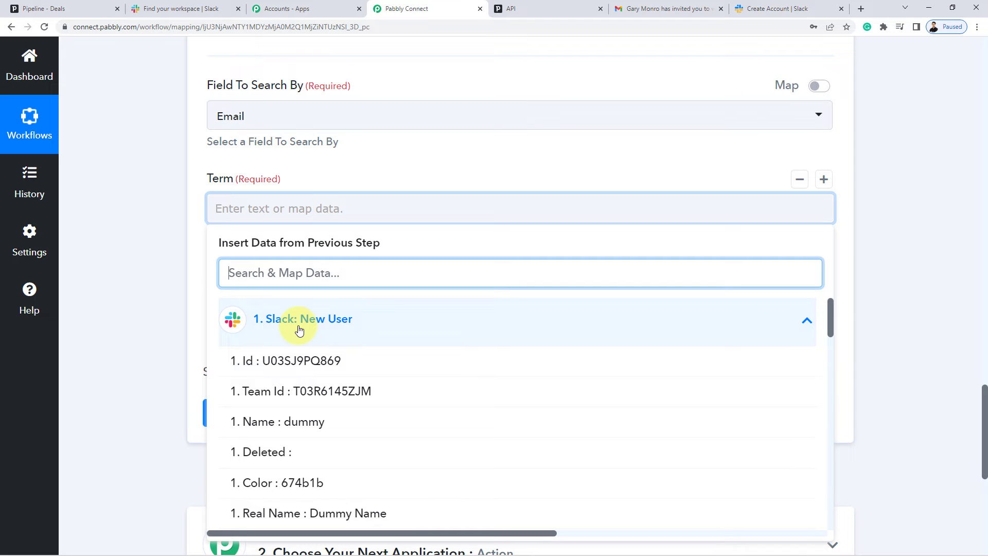
{"action": "scroll", "coordinate": [369, 432], "scroll_direction": "down", "scroll_amount": 4}
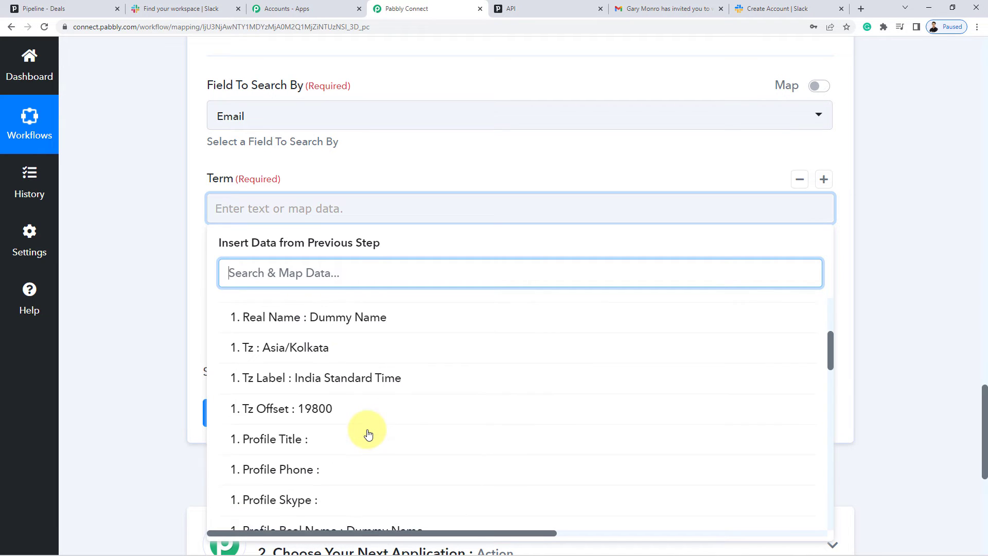
{"action": "scroll", "coordinate": [368, 432], "scroll_direction": "down", "scroll_amount": 9}
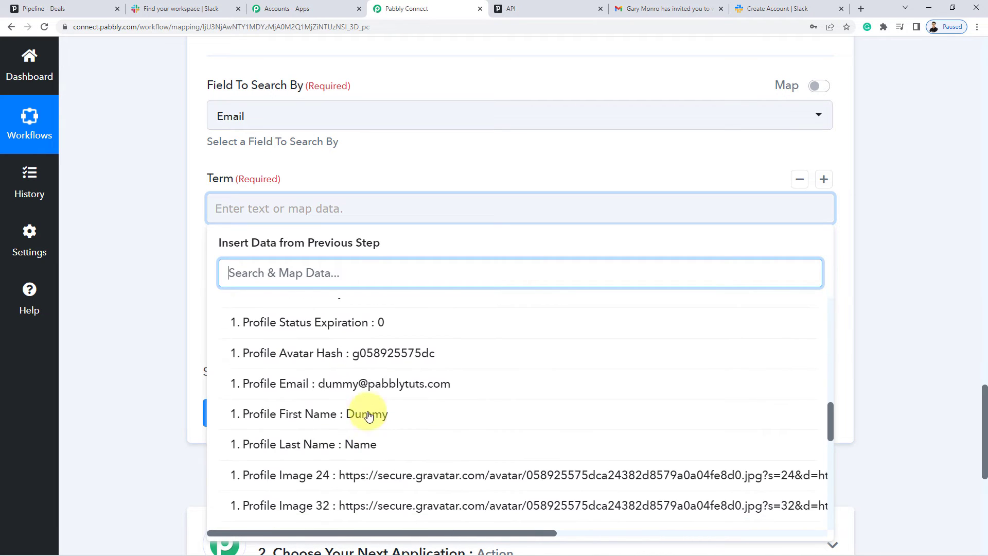
{"action": "left_click", "coordinate": [364, 384]}
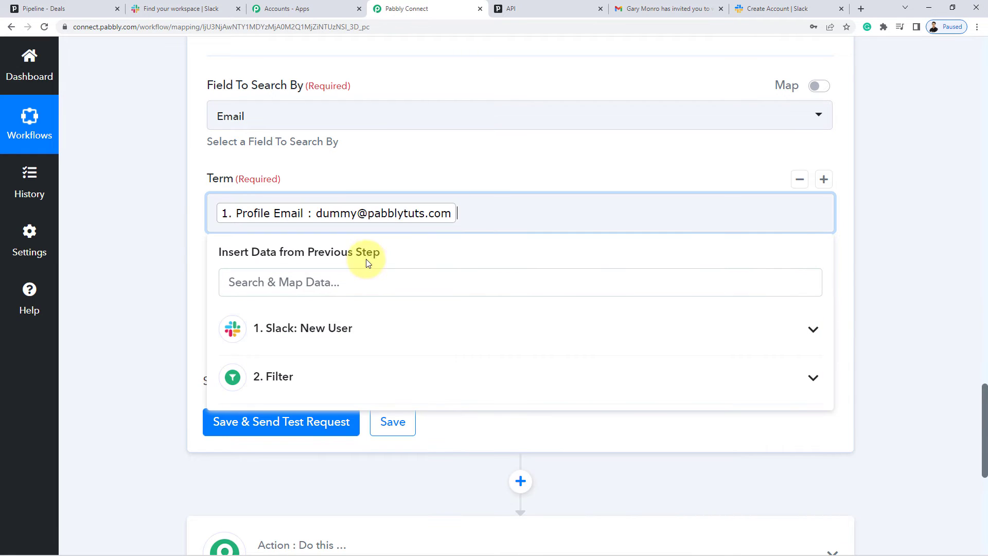
{"action": "left_click", "coordinate": [191, 209]}
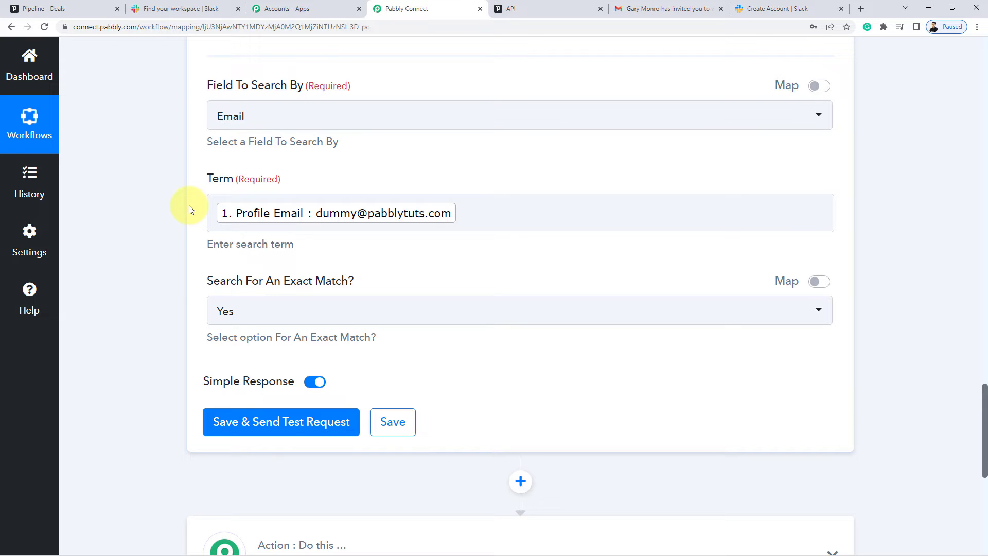
Switch to the Pipedrive Pipeline - Deals browser tab.
{"action": "left_click", "coordinate": [443, 213]}
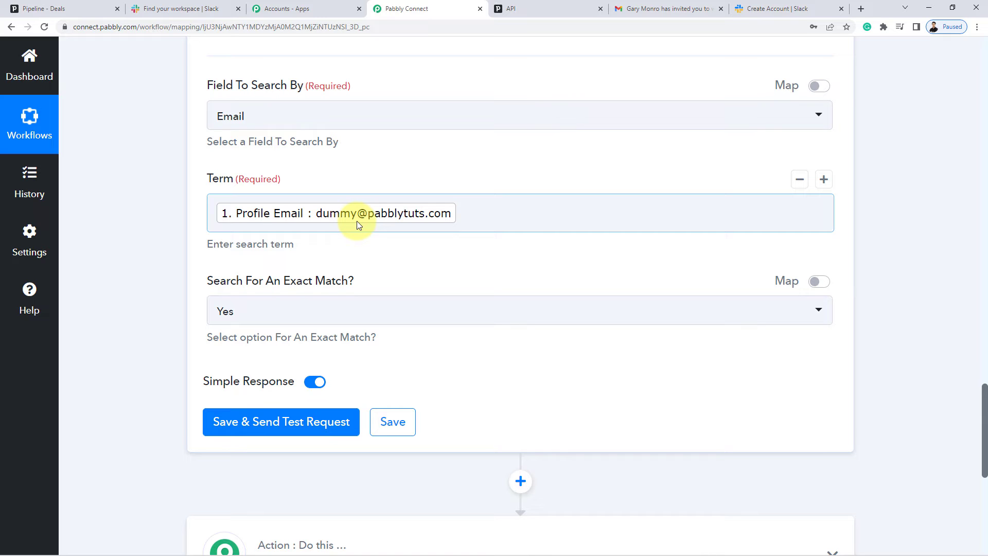
{"action": "scroll", "coordinate": [356, 221], "scroll_direction": "down", "scroll_amount": 3}
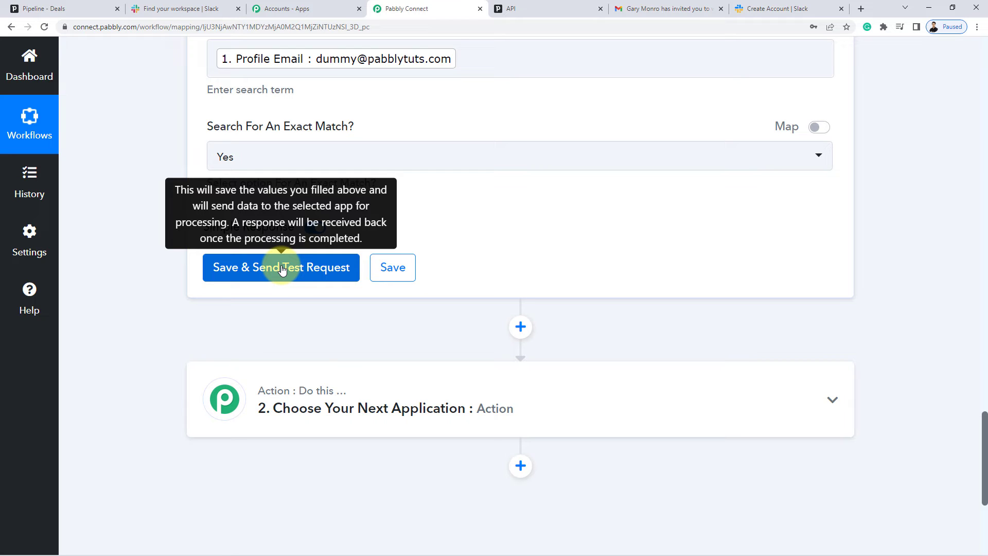
{"action": "left_click", "coordinate": [53, 10]}
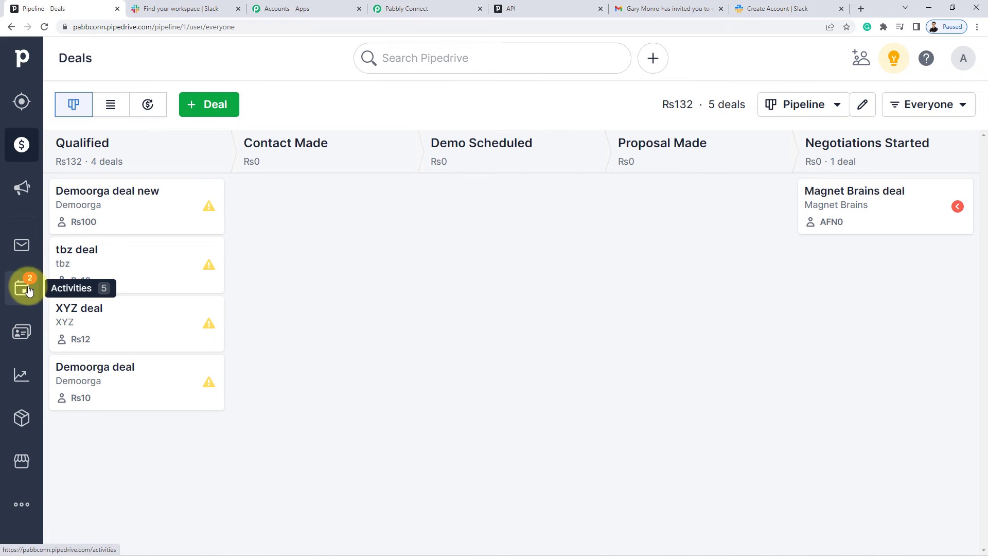
Review Pipedrive's People list of two contacts, then send the Find Person test request.
{"action": "left_click", "coordinate": [18, 341]}
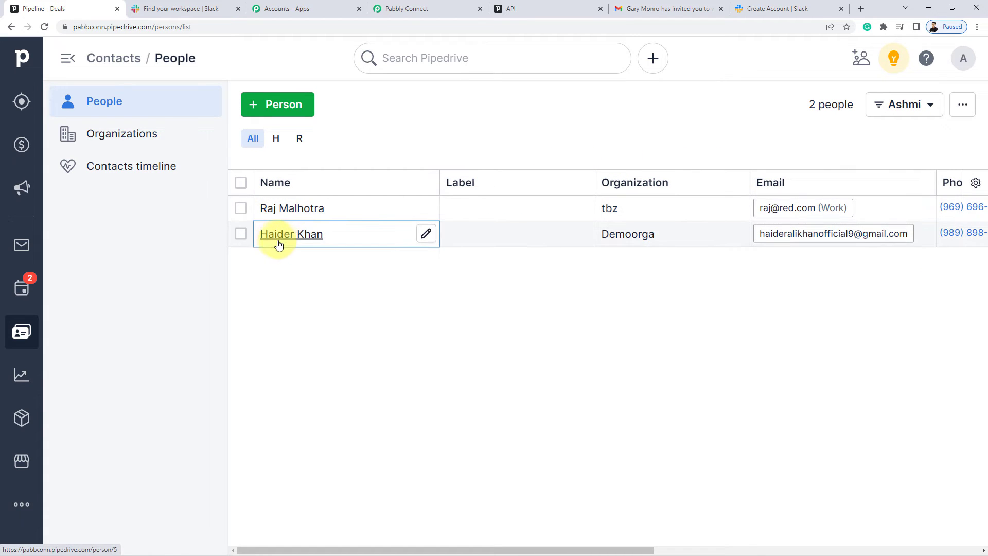
{"action": "mouse_move", "coordinate": [287, 241]}
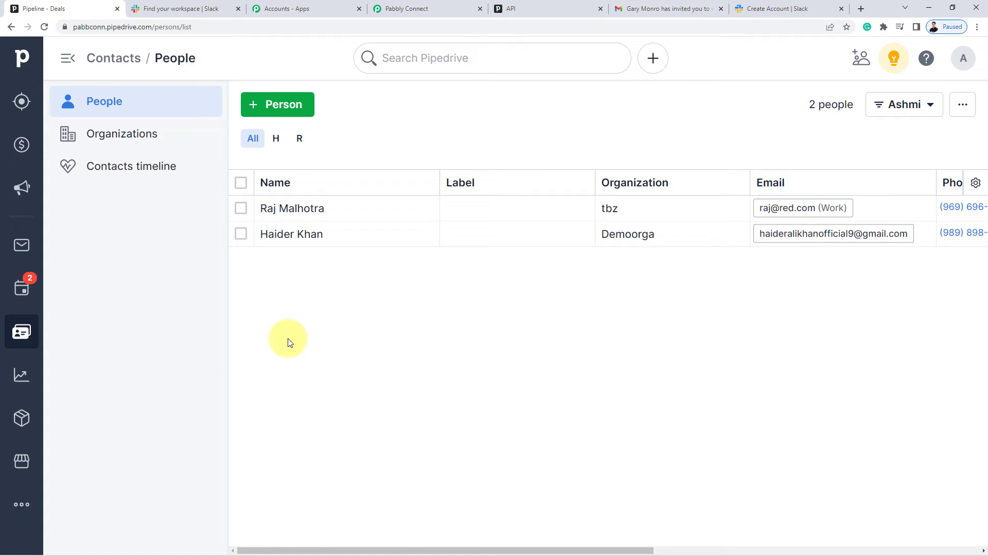
{"action": "left_click", "coordinate": [402, 5]}
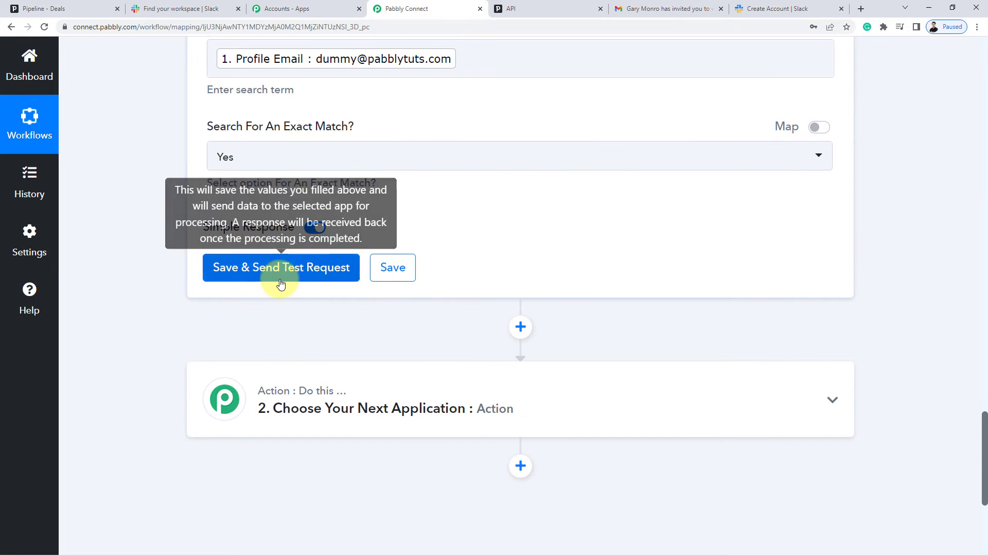
{"action": "left_click", "coordinate": [76, 8]}
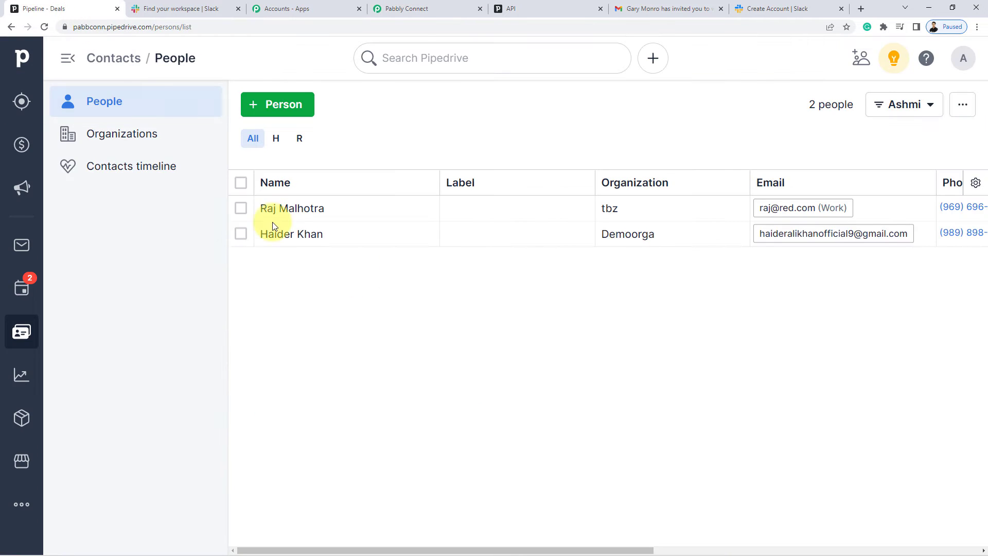
{"action": "left_click", "coordinate": [422, 9]}
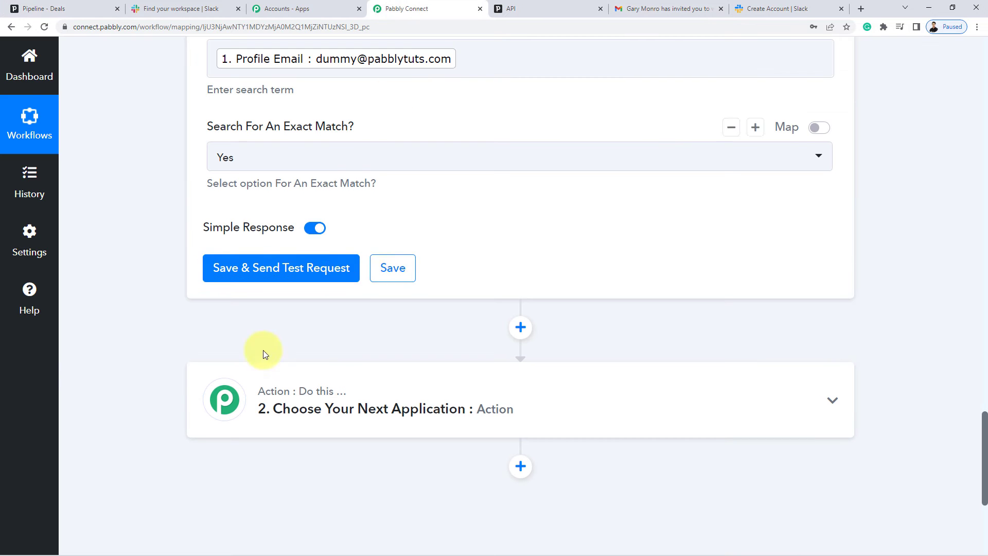
{"action": "left_click", "coordinate": [309, 267]}
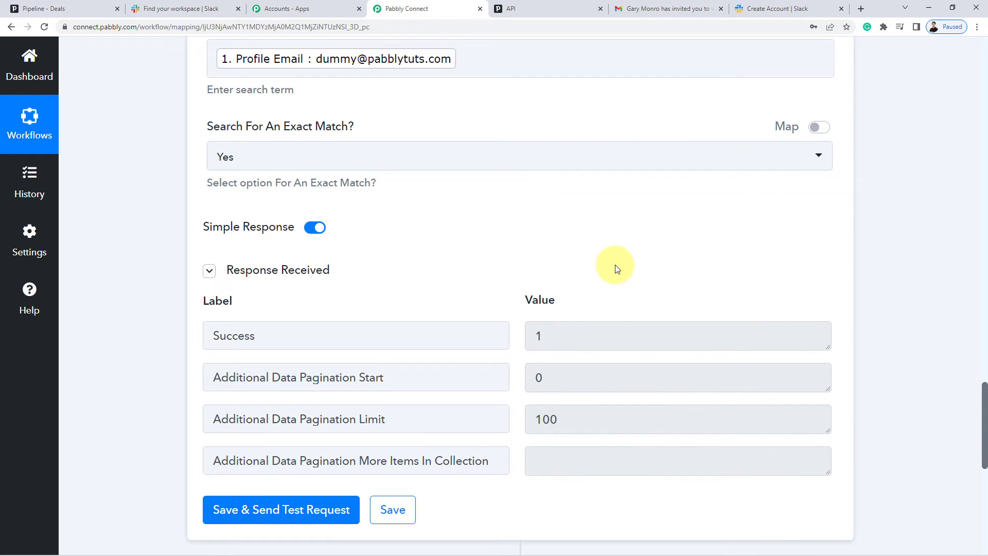
Copy the first Pipedrive contact's email address and return to the Find Person test response.
{"action": "left_click", "coordinate": [42, 11]}
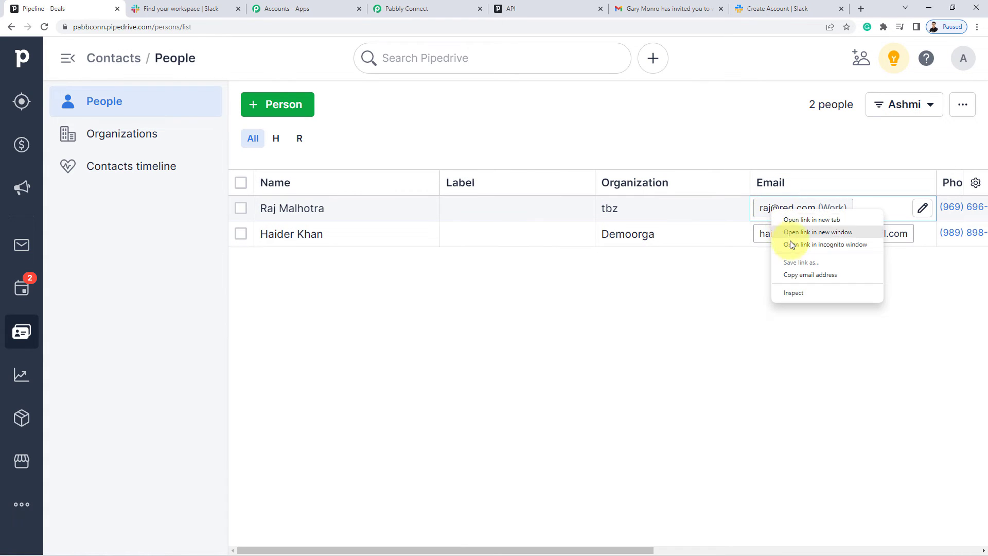
{"action": "left_click", "coordinate": [809, 274]}
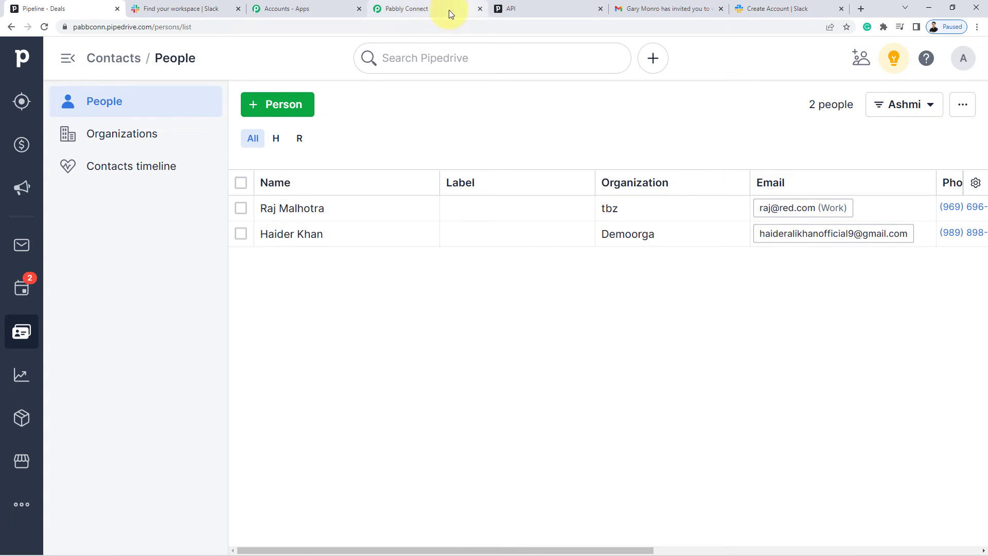
{"action": "left_click", "coordinate": [422, 9]}
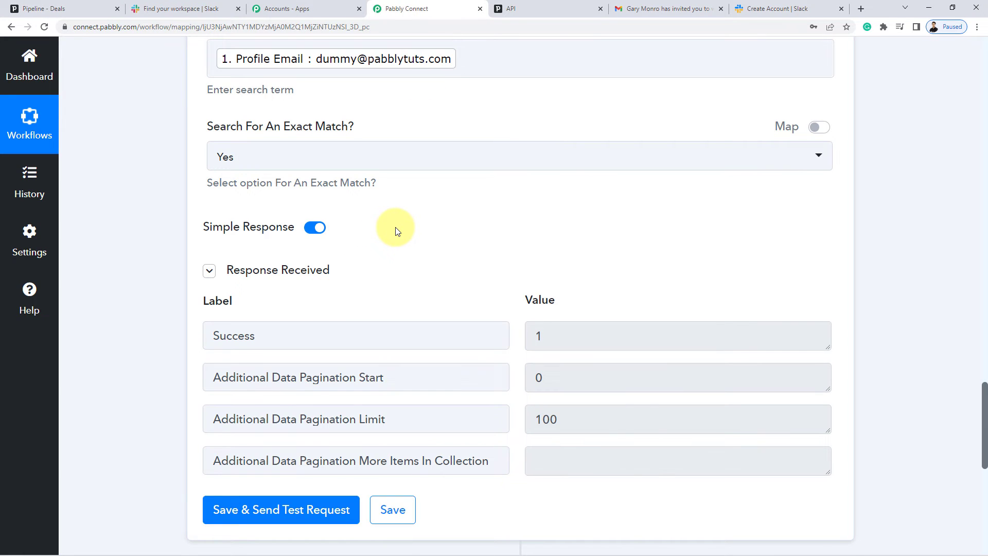
{"action": "scroll", "coordinate": [396, 230], "scroll_direction": "up", "scroll_amount": 2}
Replace the Term's mapped Profile Email with the pasted contact email and retest Find Person.
{"action": "left_click", "coordinate": [530, 160]}
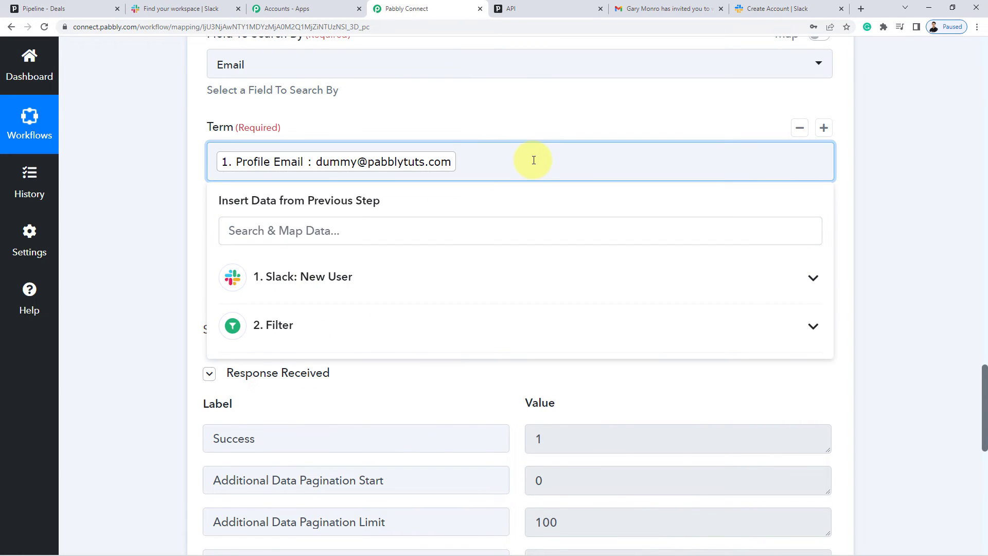
{"action": "key", "text": "BackSpace"}
{"action": "key", "text": "ctrl+v"}
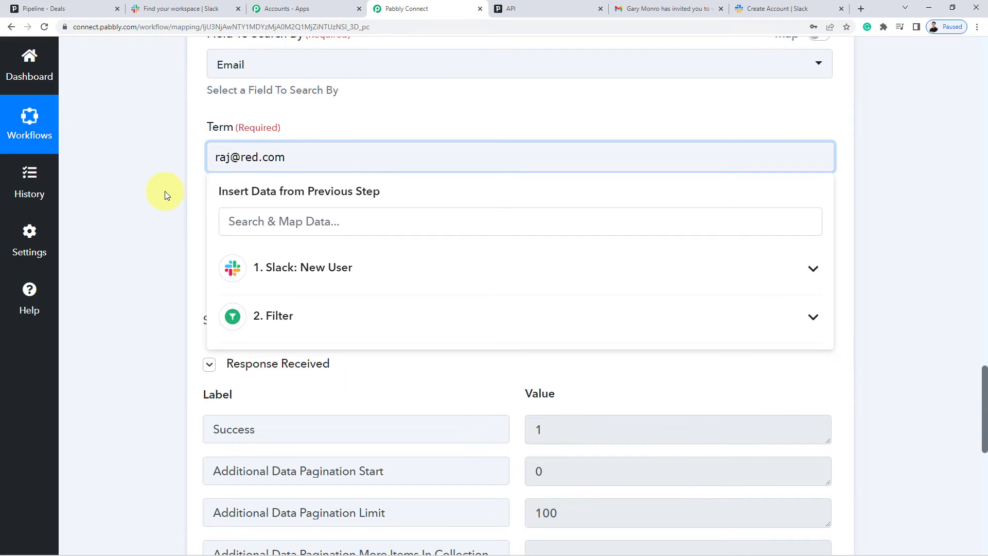
{"action": "left_click", "coordinate": [164, 194]}
{"action": "scroll", "coordinate": [252, 355], "scroll_direction": "down", "scroll_amount": 4}
{"action": "left_click", "coordinate": [250, 397]}
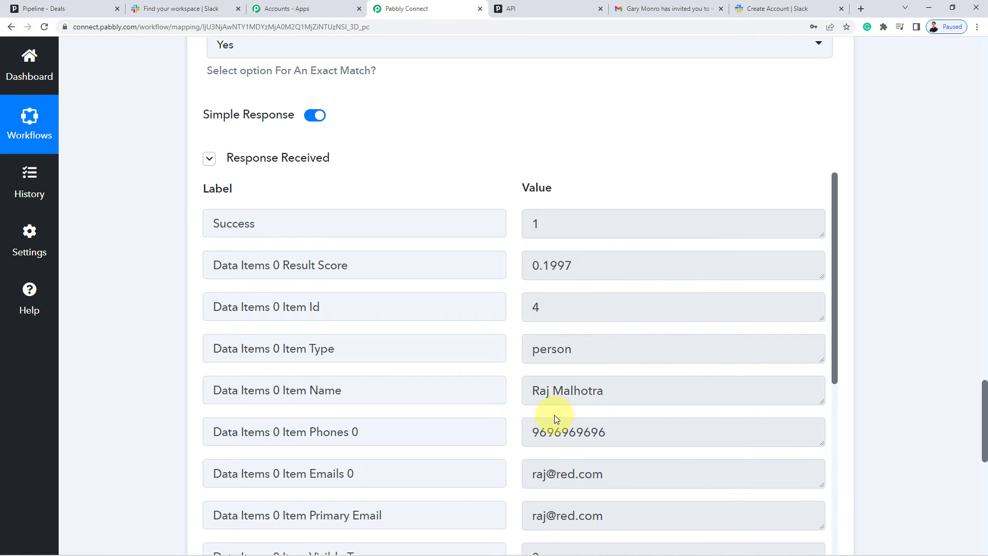
Compare the returned person with Pipedrive's People list, confirming Item Id 4.
{"action": "triple_click", "coordinate": [598, 392]}
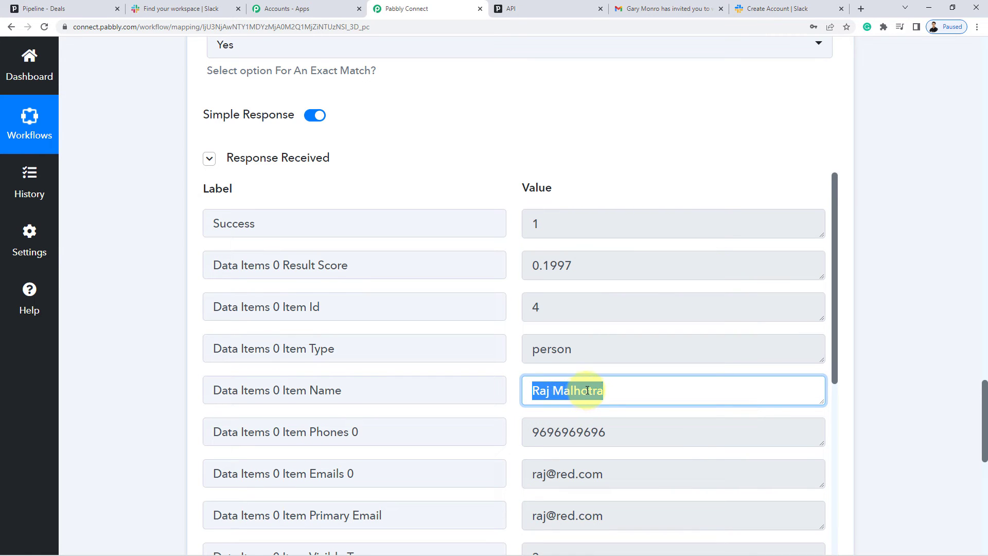
{"action": "left_click", "coordinate": [587, 391]}
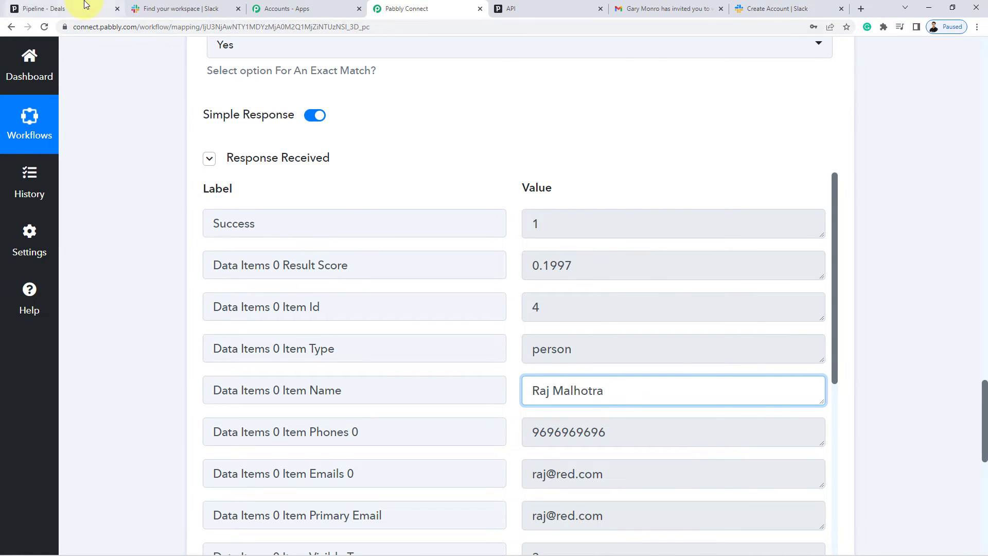
{"action": "left_click", "coordinate": [82, 9]}
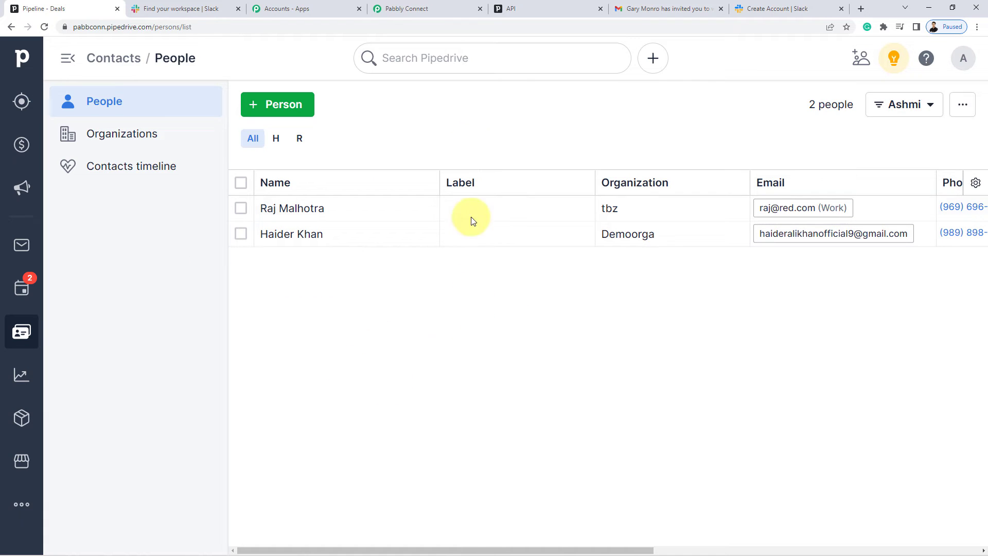
{"action": "left_click", "coordinate": [432, 8]}
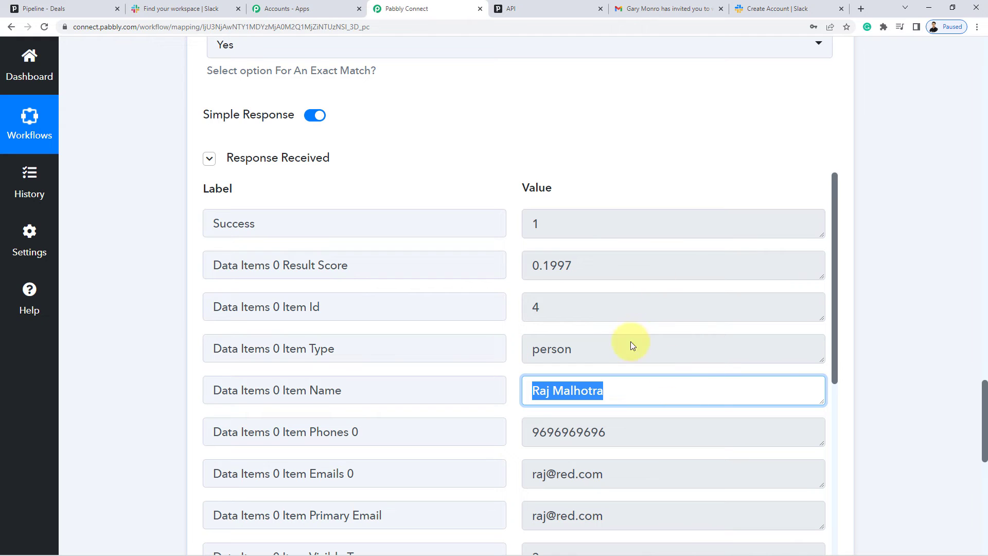
{"action": "scroll", "coordinate": [699, 371], "scroll_direction": "down", "scroll_amount": 2}
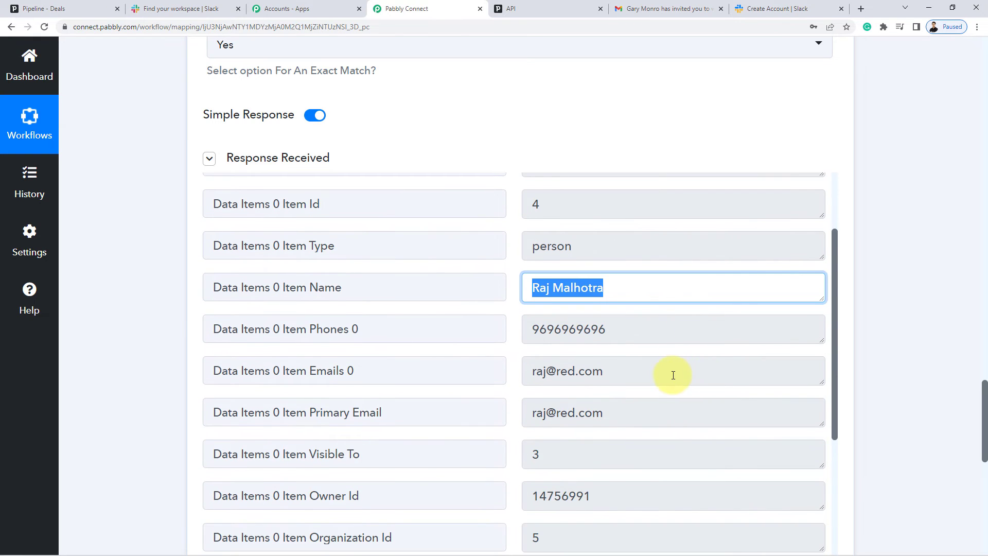
{"action": "scroll", "coordinate": [673, 375], "scroll_direction": "up", "scroll_amount": 1}
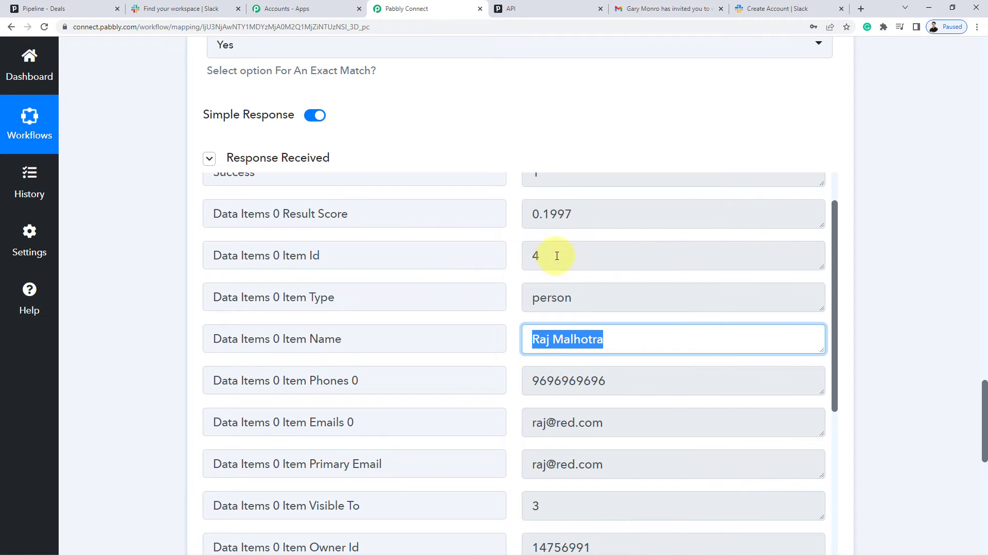
{"action": "left_click", "coordinate": [535, 267]}
{"action": "left_click", "coordinate": [557, 269]}
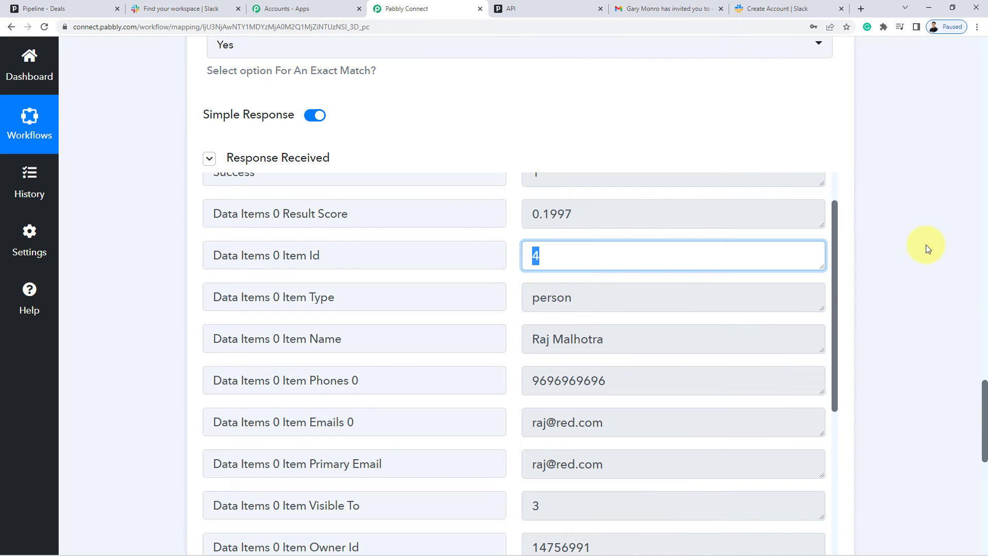
{"action": "scroll", "coordinate": [925, 245], "scroll_direction": "down", "scroll_amount": 8}
{"action": "left_click", "coordinate": [520, 228]}
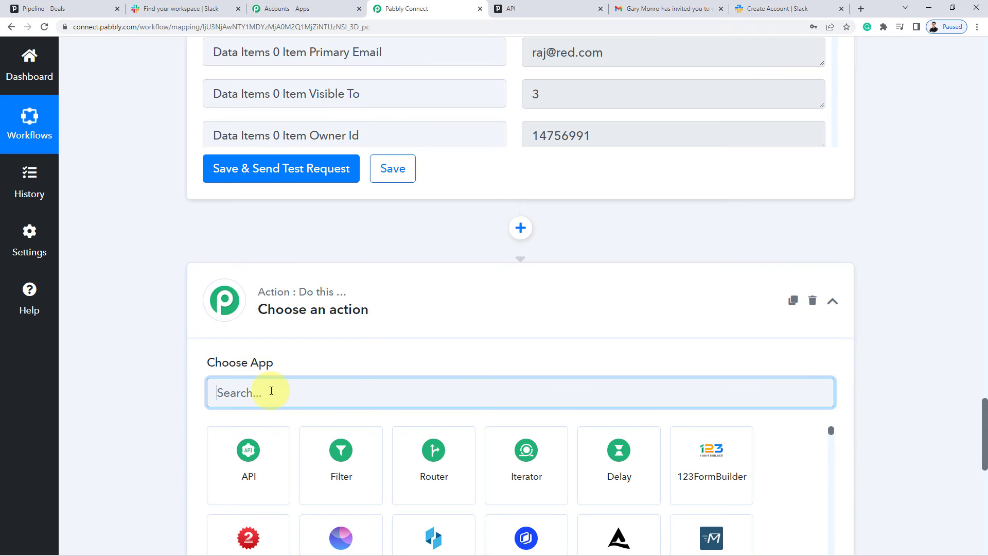
Make the new step a Filter on the Find Person field 3. Data Items 0 Item Id.
{"action": "type", "text": "filt"}
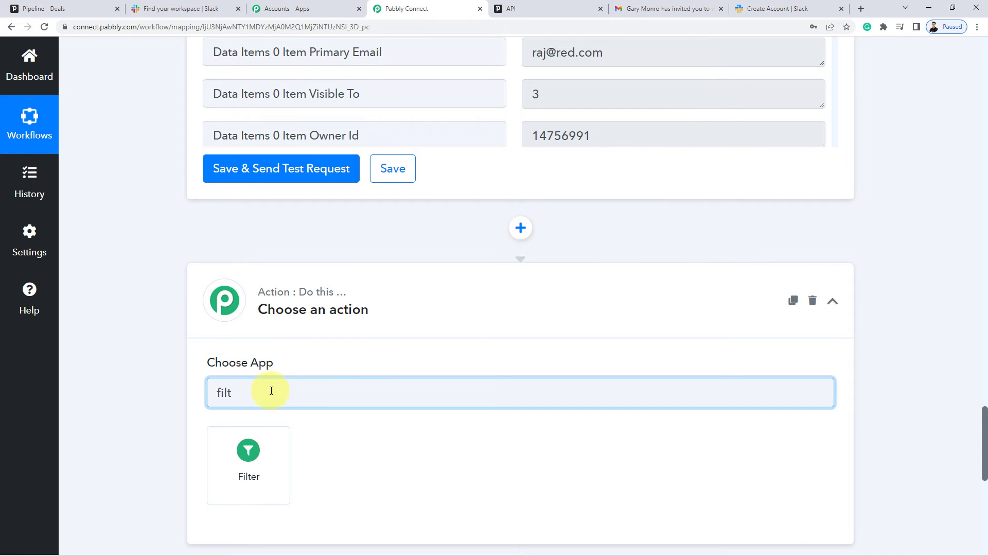
{"action": "left_click", "coordinate": [257, 462]}
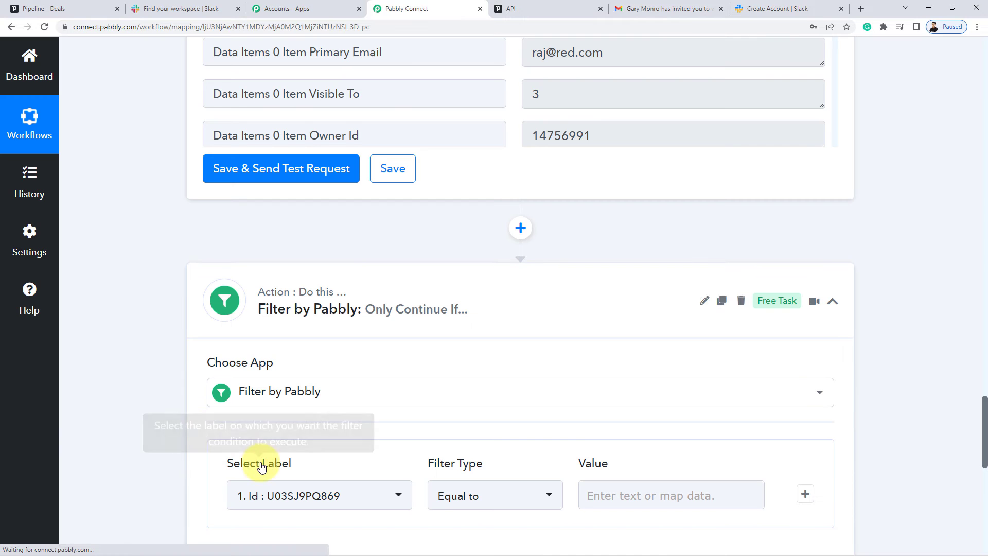
{"action": "scroll", "coordinate": [247, 442], "scroll_direction": "down", "scroll_amount": 2}
{"action": "left_click", "coordinate": [251, 392]}
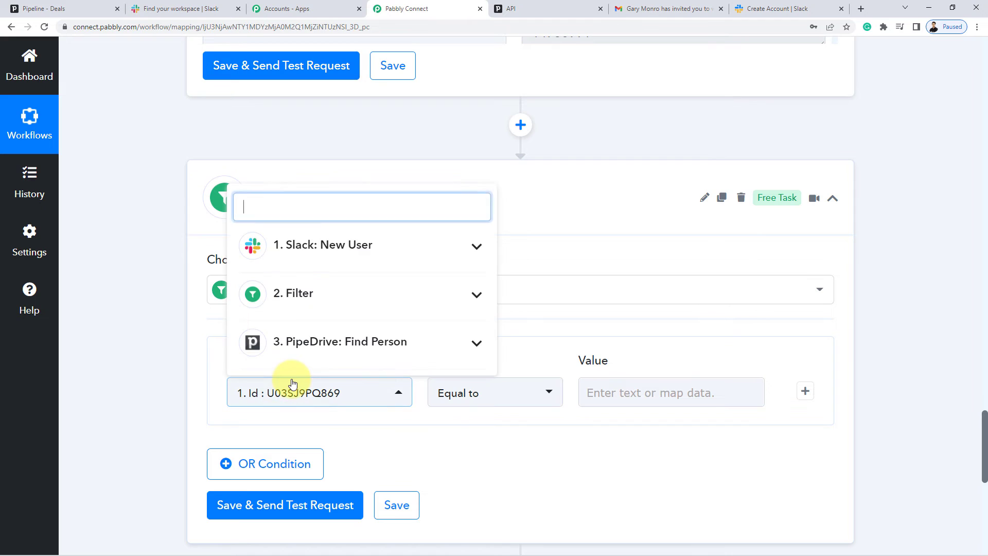
{"action": "scroll", "coordinate": [331, 258], "scroll_direction": "down", "scroll_amount": 2}
{"action": "left_click", "coordinate": [375, 249]}
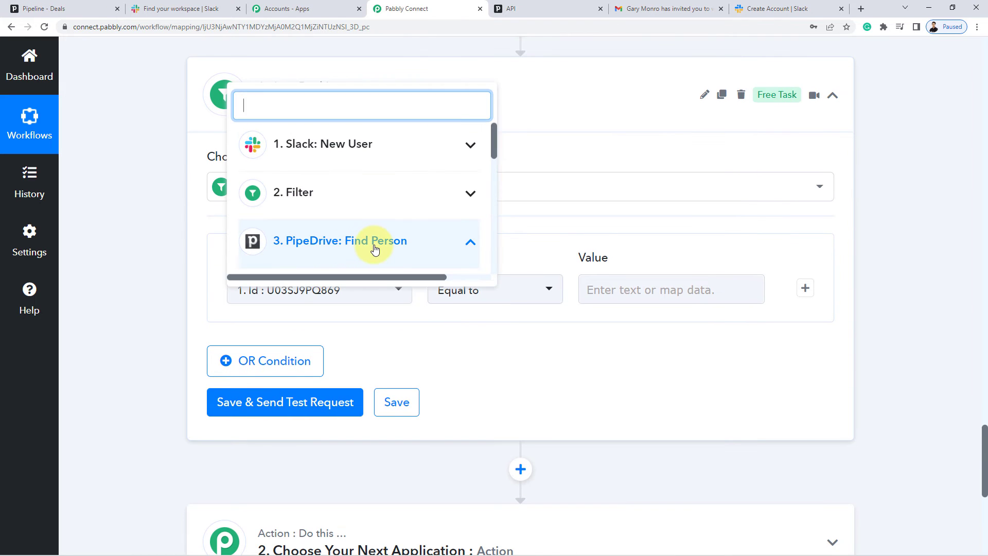
{"action": "scroll", "coordinate": [374, 249], "scroll_direction": "down", "scroll_amount": 3}
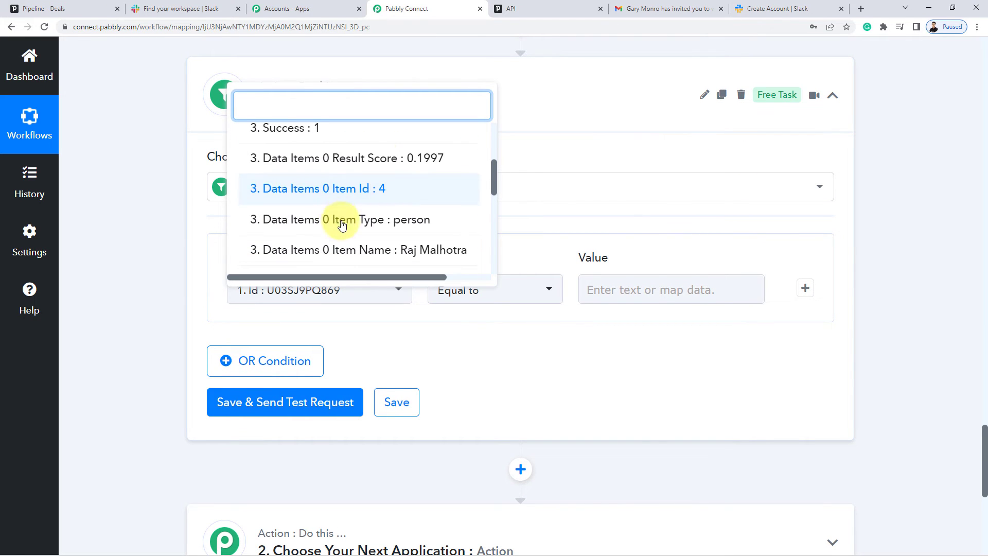
{"action": "left_click", "coordinate": [370, 195]}
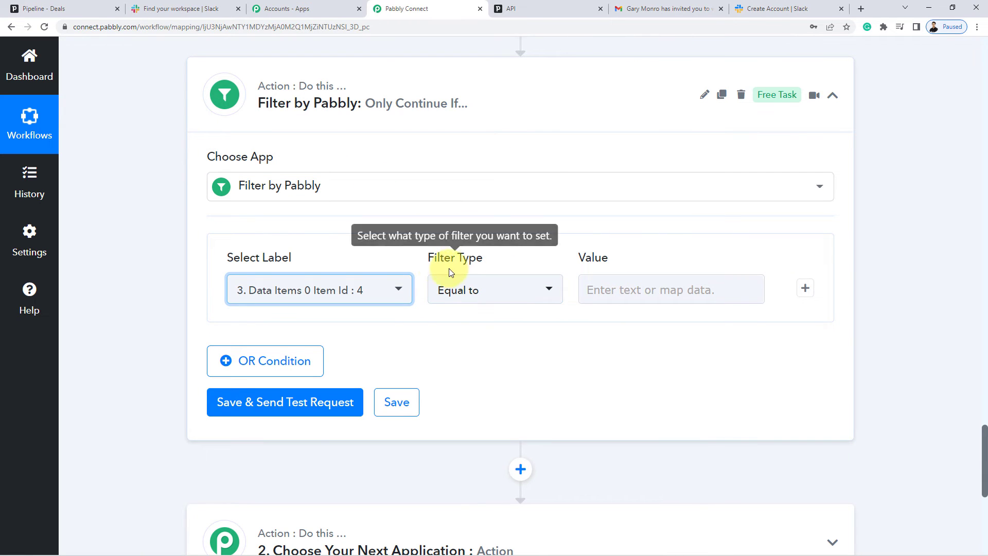
Set the filter condition to Does not exist and cross-check Pipedrive's people list.
{"action": "left_click", "coordinate": [470, 290]}
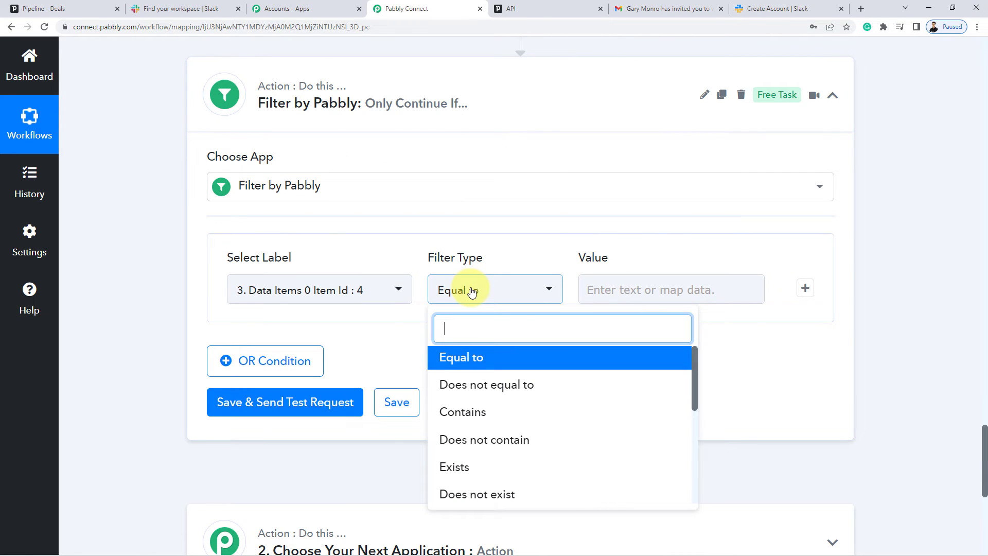
{"action": "scroll", "coordinate": [453, 468], "scroll_direction": "down", "scroll_amount": 1}
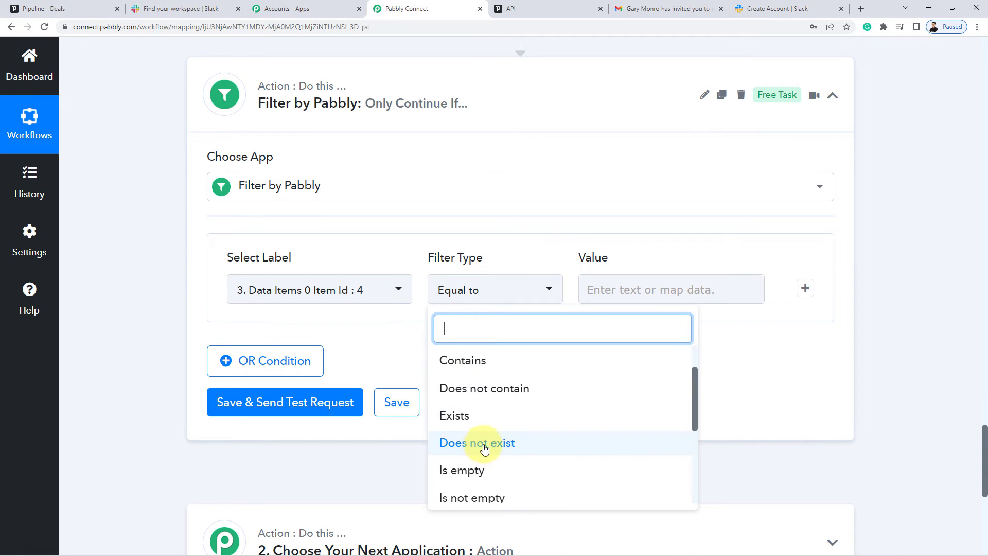
{"action": "left_click", "coordinate": [496, 449]}
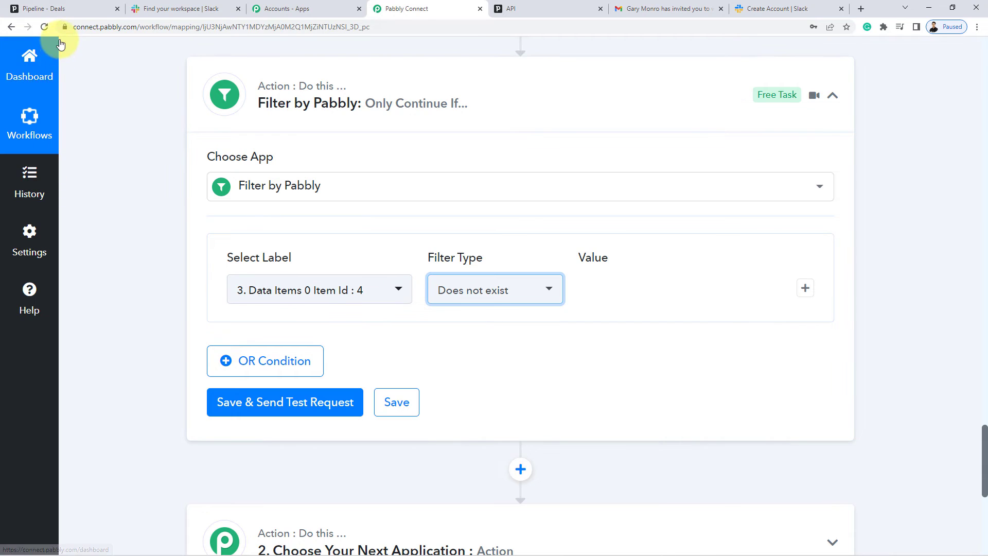
{"action": "left_click", "coordinate": [51, 8]}
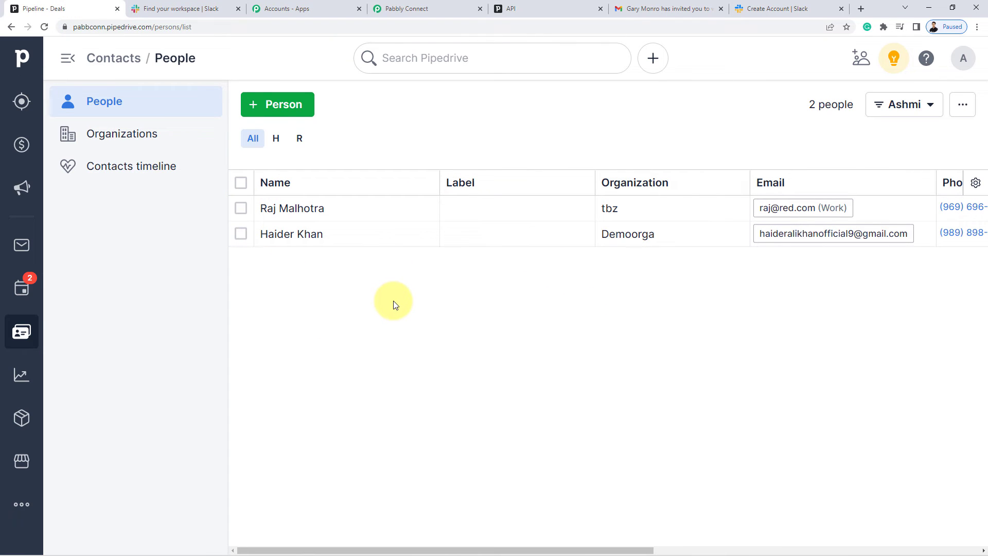
{"action": "left_click", "coordinate": [429, 9]}
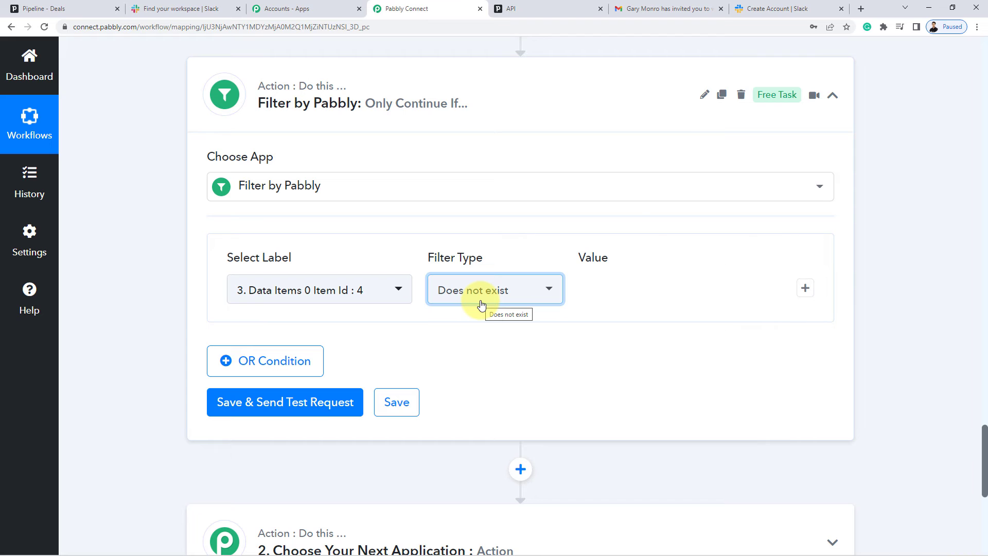
Test the Item Id filter, which returns Condition is false, and compare it with Pipedrive's People list.
{"action": "left_click", "coordinate": [310, 403]}
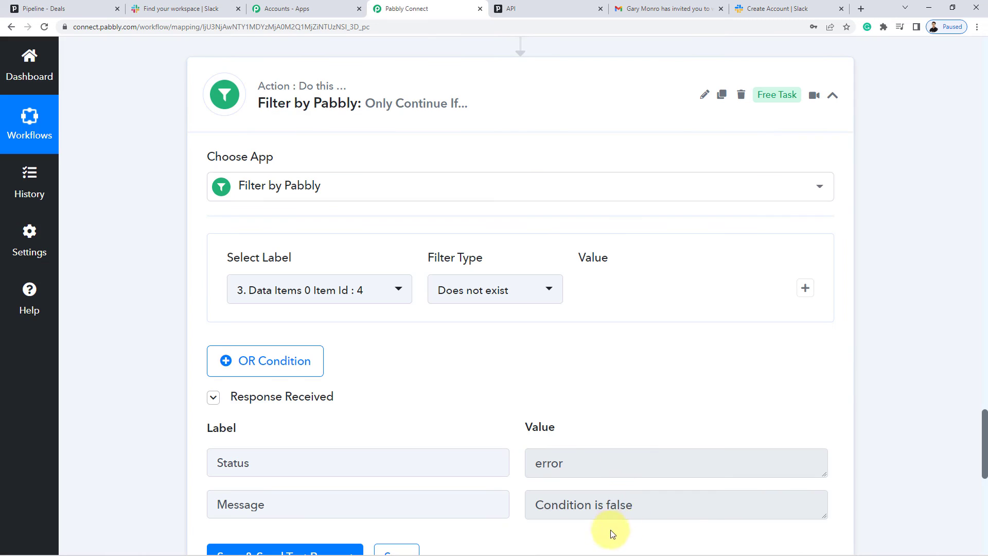
{"action": "triple_click", "coordinate": [621, 503]}
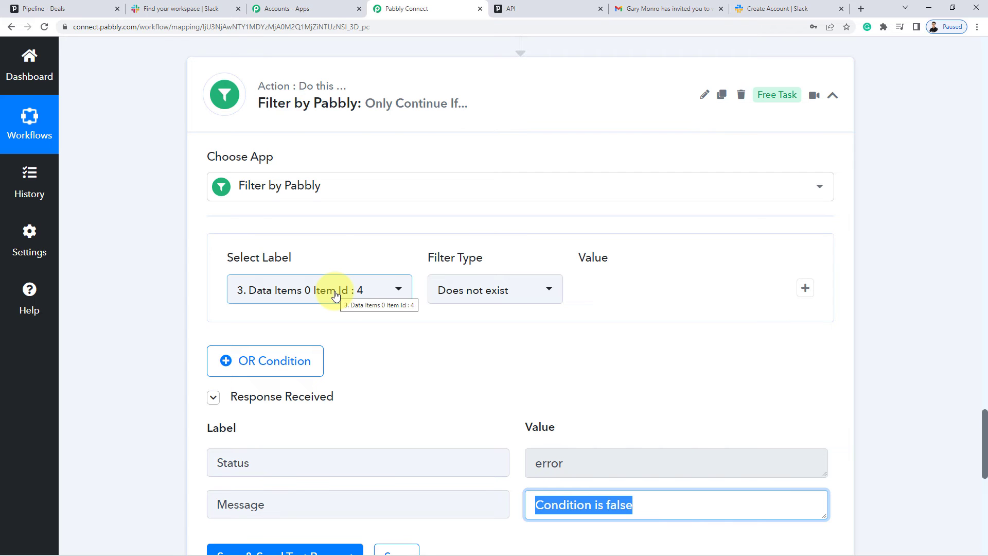
{"action": "left_click", "coordinate": [45, 8]}
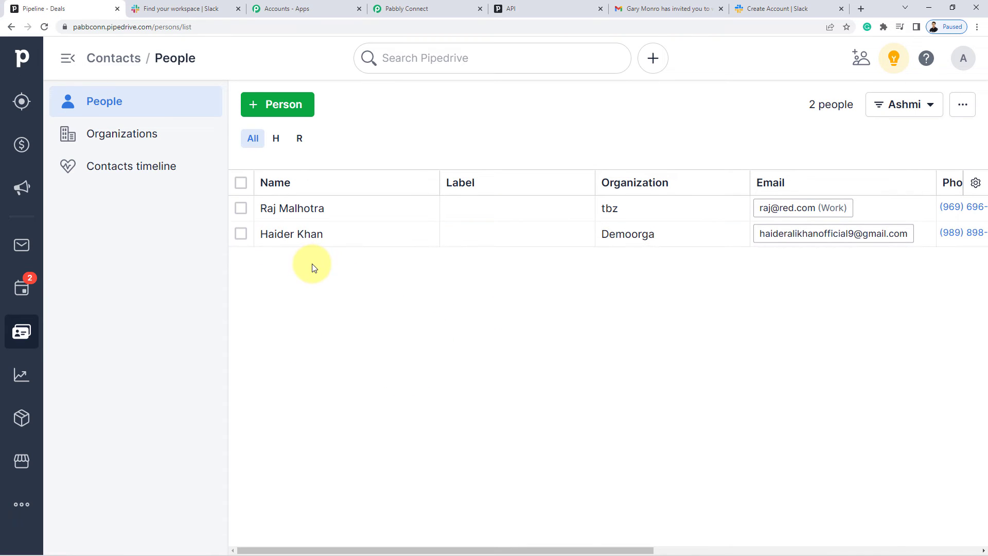
Back in the workflow, expand the empty next action step to choose its app.
{"action": "left_click", "coordinate": [436, 7]}
{"action": "scroll", "coordinate": [164, 313], "scroll_direction": "down", "scroll_amount": 7}
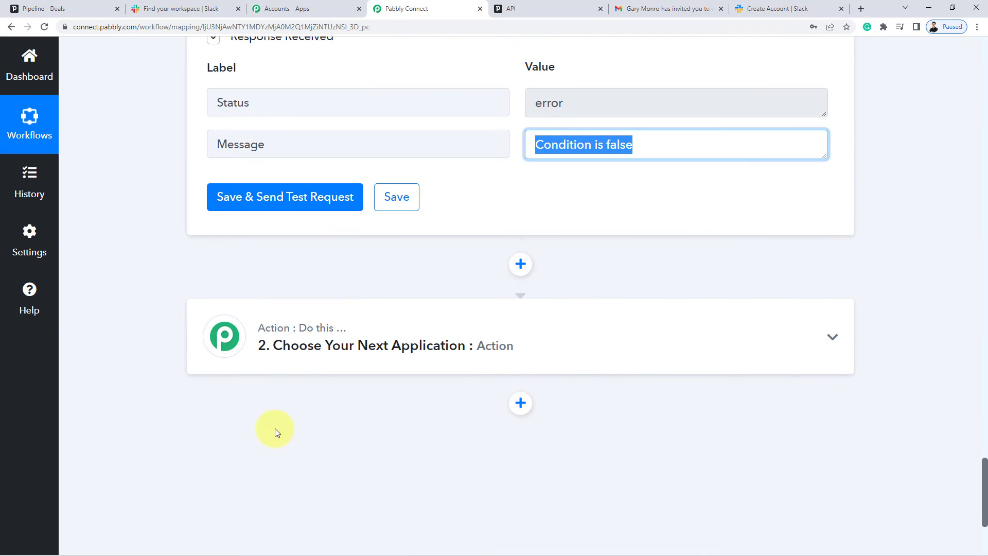
{"action": "left_click", "coordinate": [379, 351]}
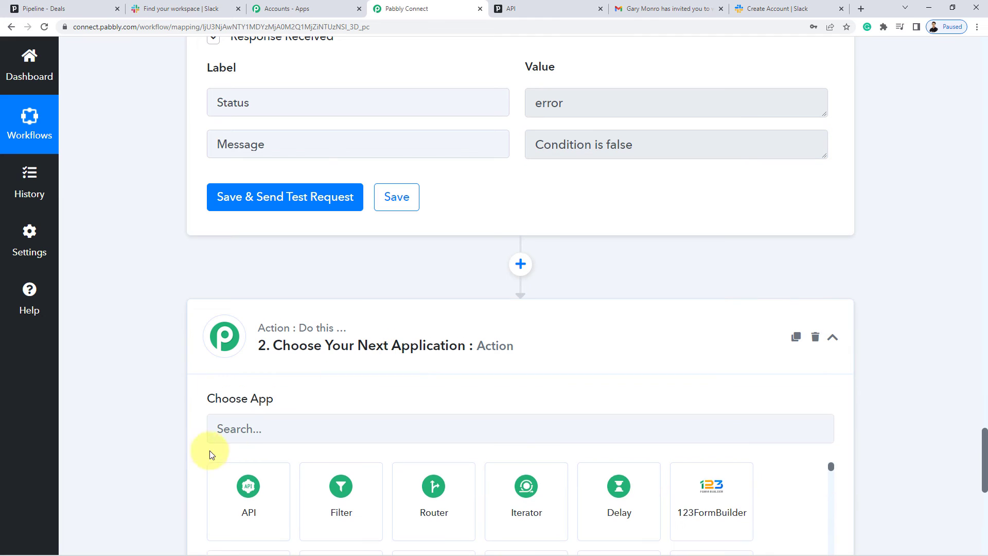
Add a PipeDrive step with the Create Person action event, using the existing PipeDrive connection.
{"action": "left_click", "coordinate": [254, 426]}
{"action": "type", "text": "Pipe"}
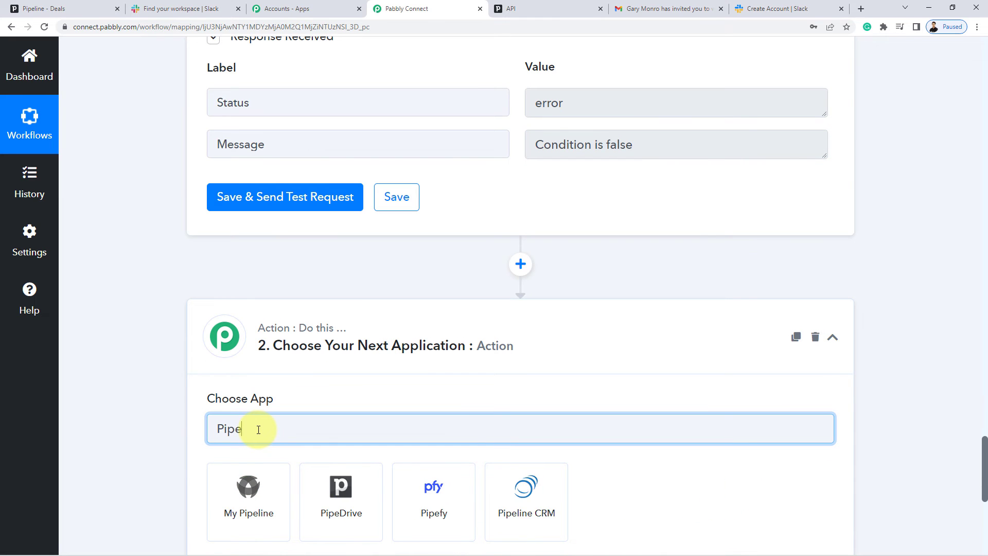
{"action": "left_click", "coordinate": [352, 502]}
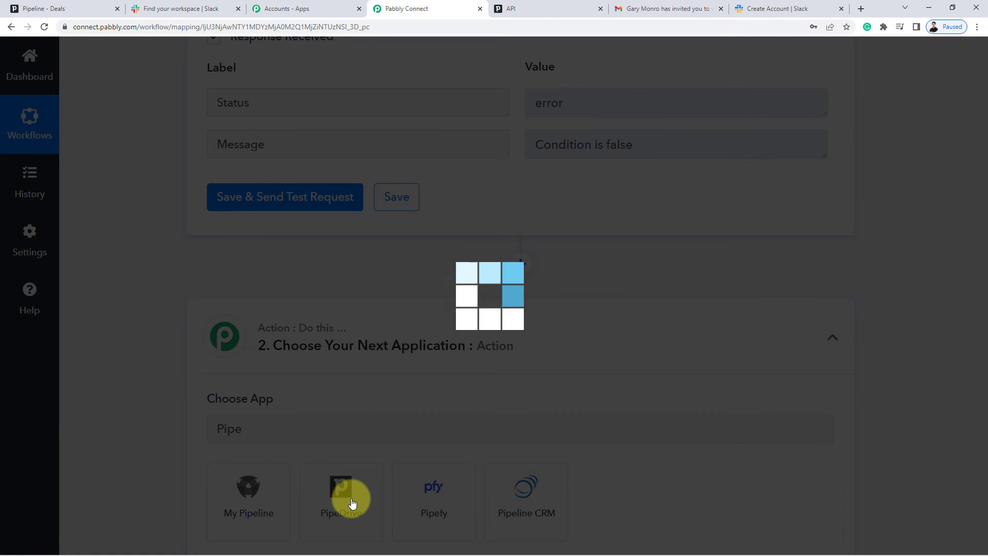
{"action": "scroll", "coordinate": [180, 375], "scroll_direction": "down", "scroll_amount": 3}
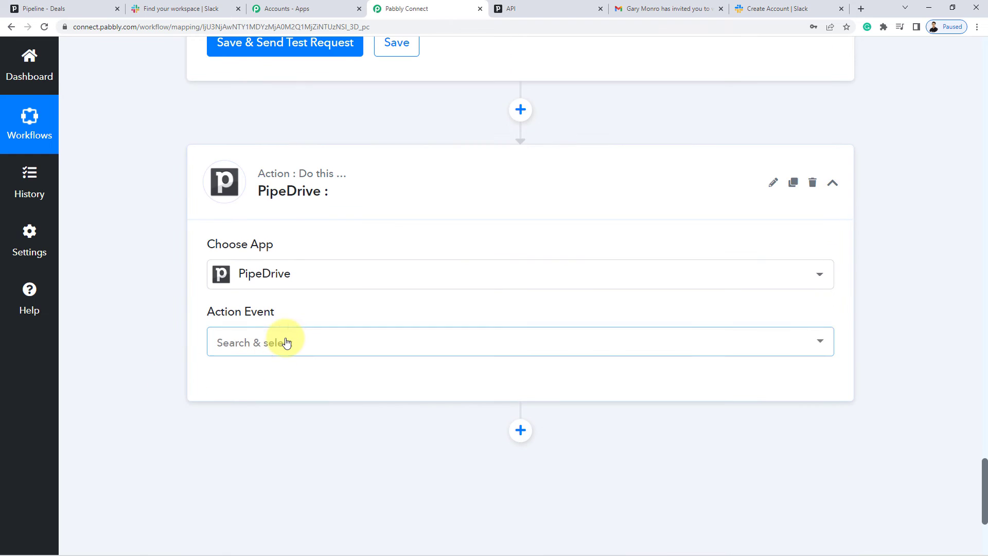
{"action": "left_click", "coordinate": [283, 341]}
{"action": "scroll", "coordinate": [342, 223], "scroll_direction": "down", "scroll_amount": 3}
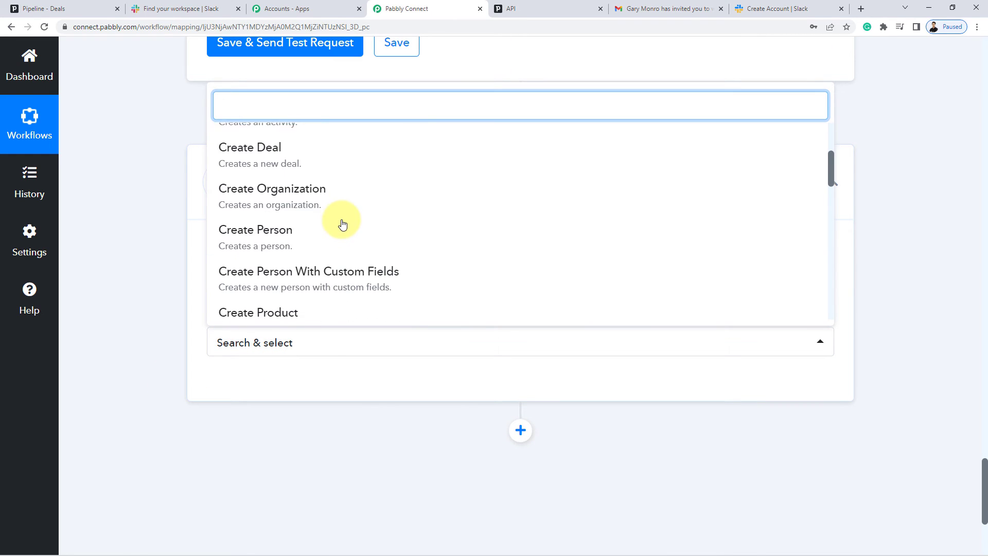
{"action": "left_click", "coordinate": [298, 235]}
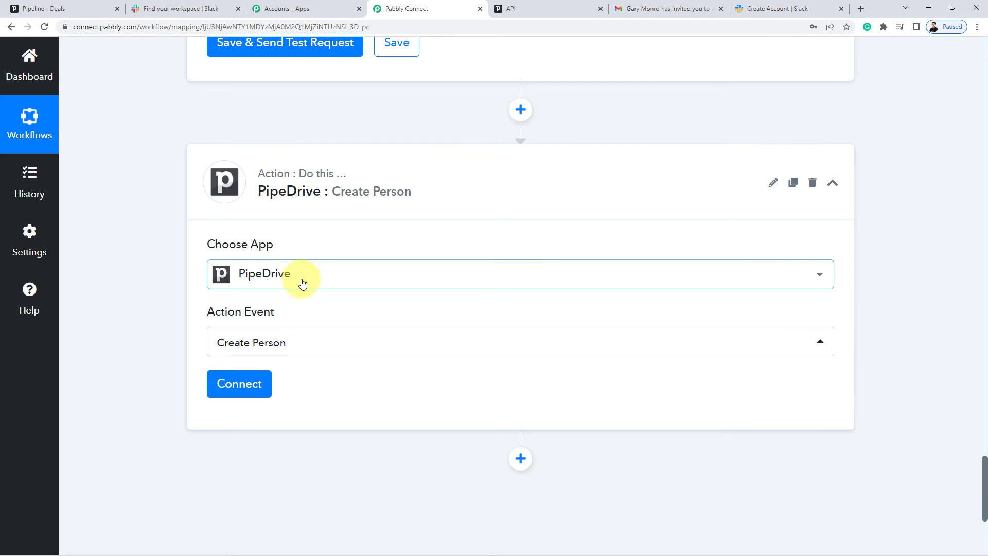
{"action": "scroll", "coordinate": [187, 391], "scroll_direction": "up", "scroll_amount": 10}
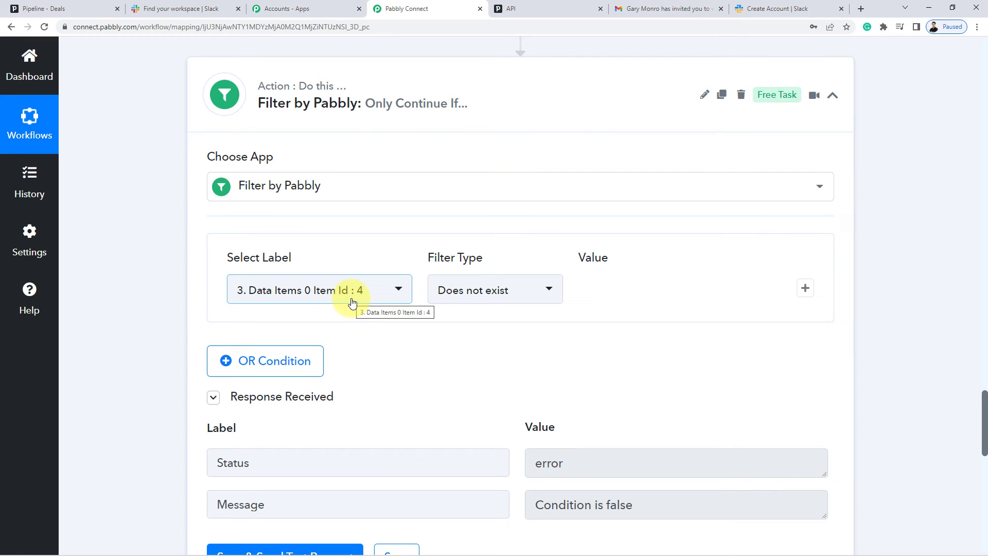
{"action": "scroll", "coordinate": [144, 328], "scroll_direction": "down", "scroll_amount": 10}
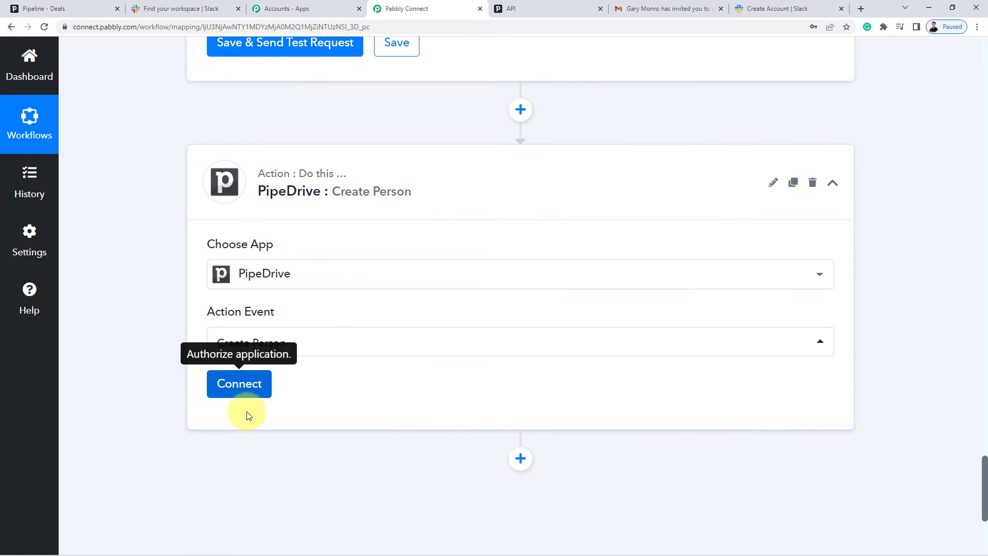
{"action": "left_click", "coordinate": [239, 387]}
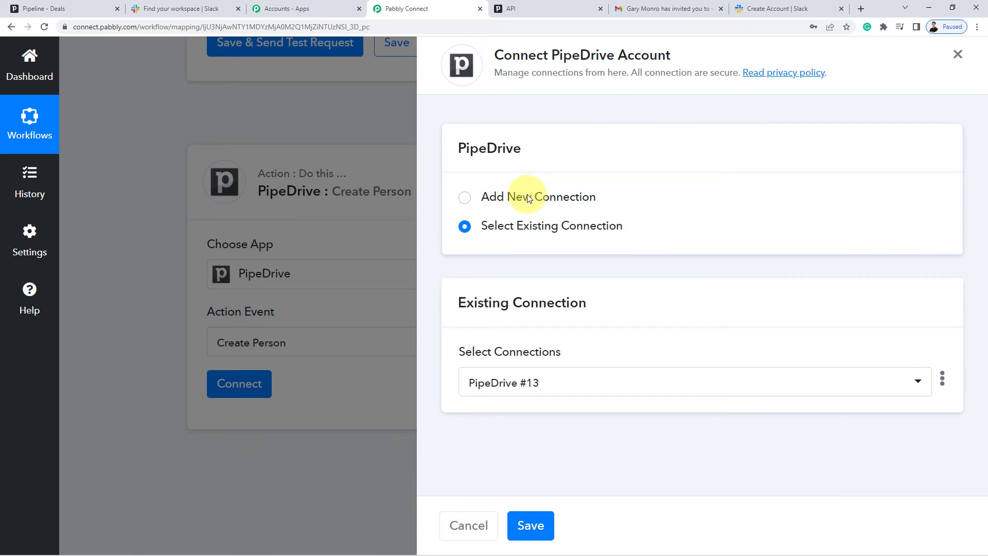
{"action": "left_click", "coordinate": [535, 524]}
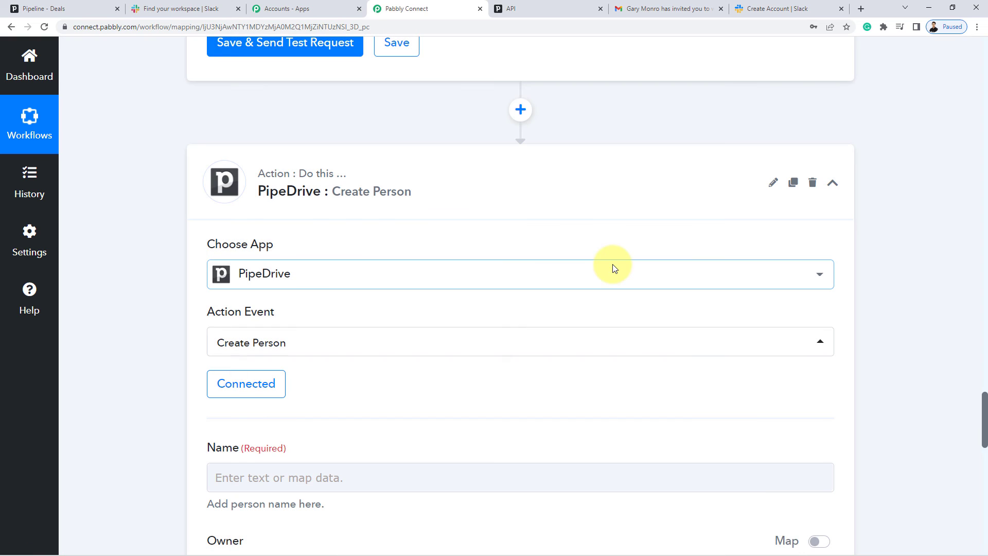
Map the Slack New User's Real Name into the Create Person Name field.
{"action": "scroll", "coordinate": [154, 268], "scroll_direction": "down", "scroll_amount": 4}
{"action": "scroll", "coordinate": [154, 267], "scroll_direction": "down", "scroll_amount": 1}
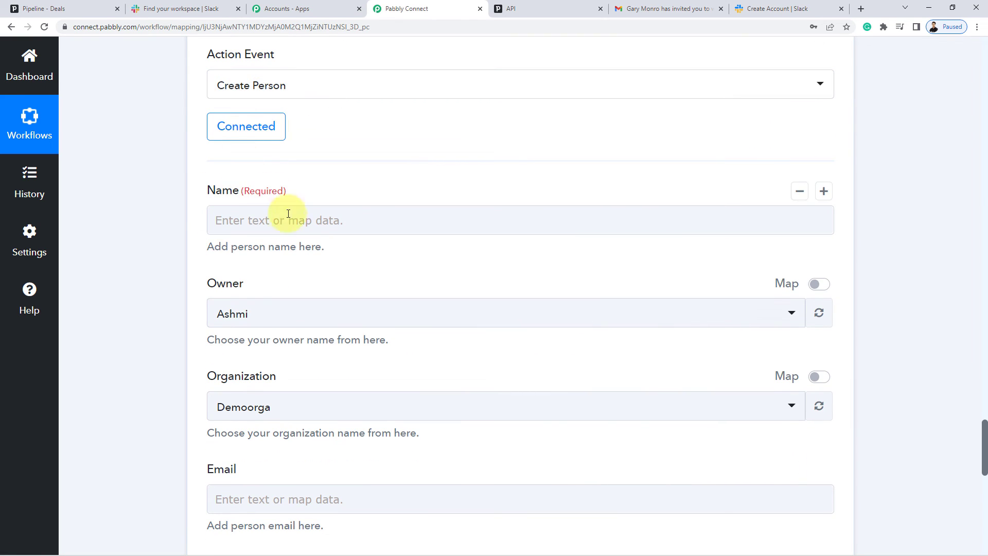
{"action": "left_click_drag", "start_coordinate": [195, 193], "coordinate": [249, 218]}
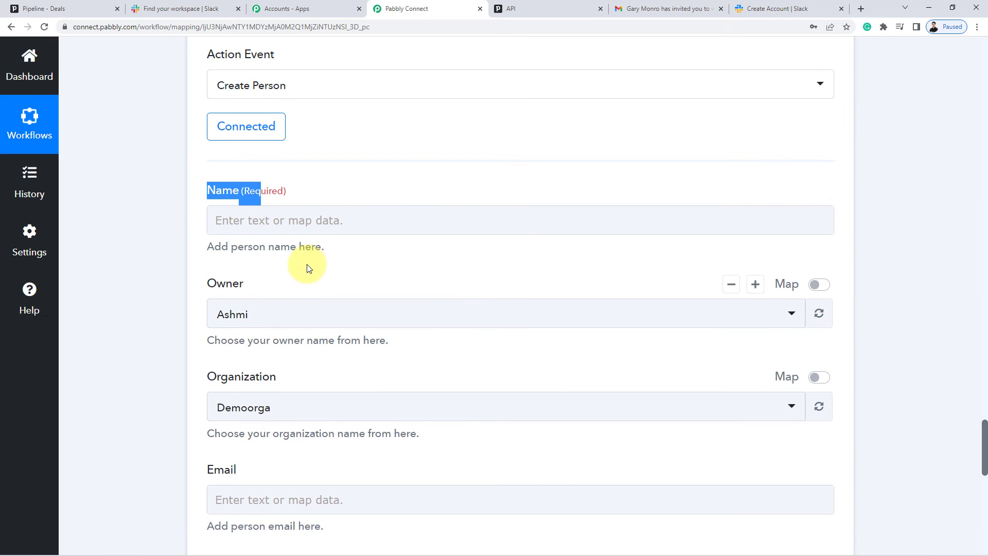
{"action": "scroll", "coordinate": [311, 263], "scroll_direction": "down", "scroll_amount": 2}
{"action": "scroll", "coordinate": [526, 198], "scroll_direction": "up", "scroll_amount": 2}
{"action": "left_click", "coordinate": [247, 218]}
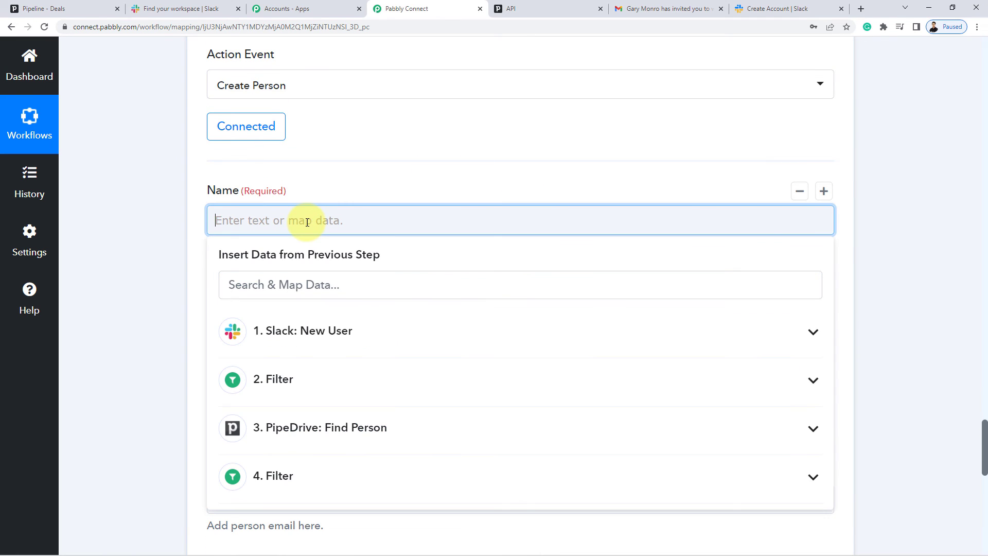
{"action": "scroll", "coordinate": [442, 355], "scroll_direction": "down", "scroll_amount": 1}
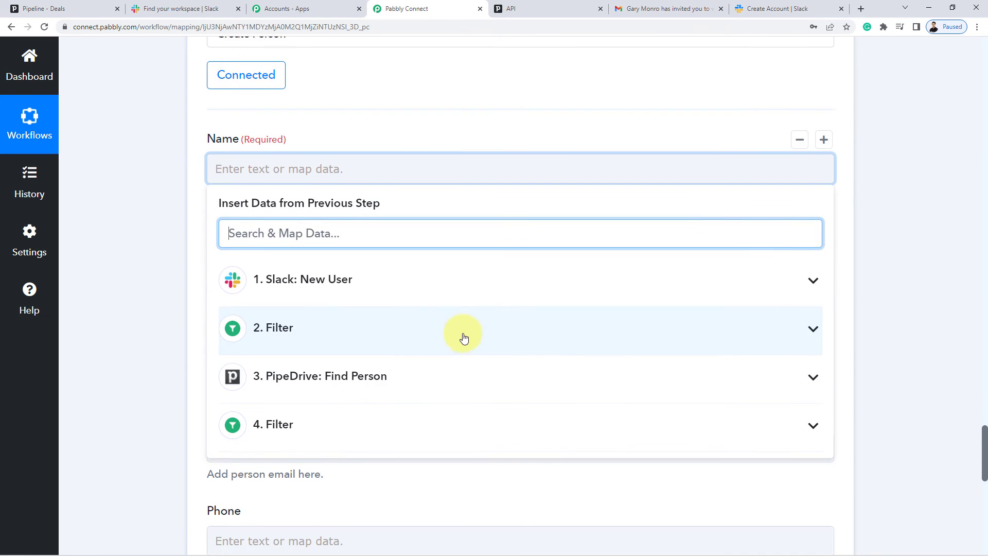
{"action": "left_click", "coordinate": [288, 282]}
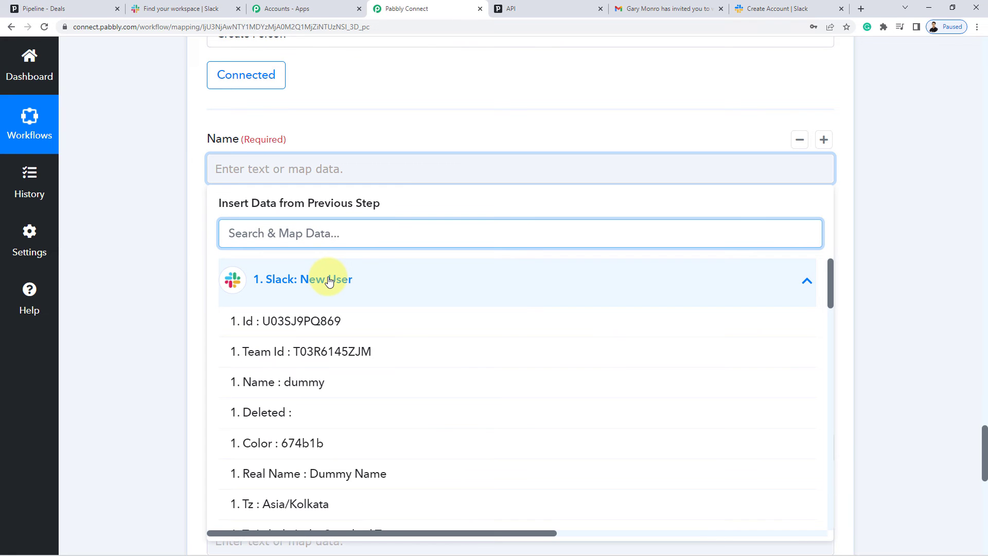
{"action": "scroll", "coordinate": [485, 382], "scroll_direction": "down", "scroll_amount": 2}
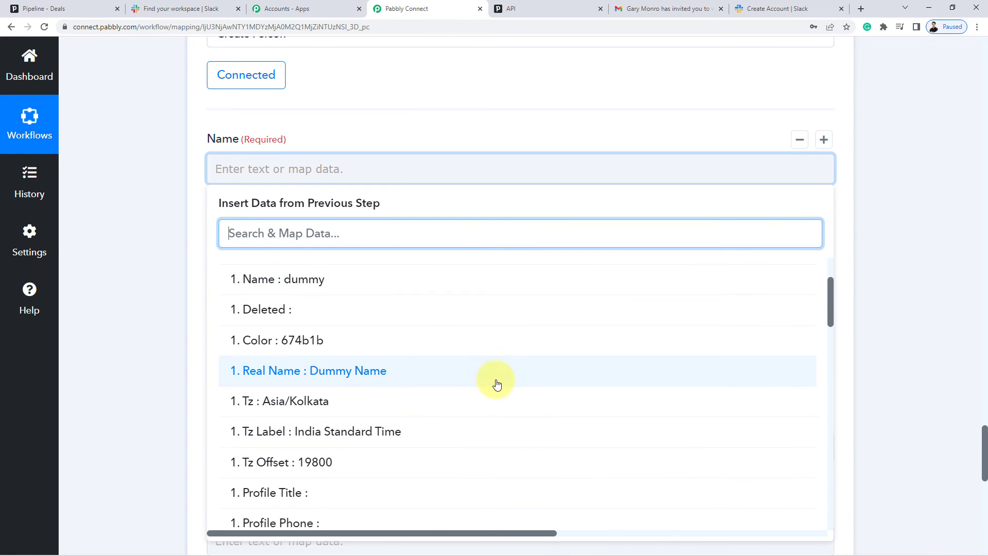
{"action": "left_click", "coordinate": [360, 371]}
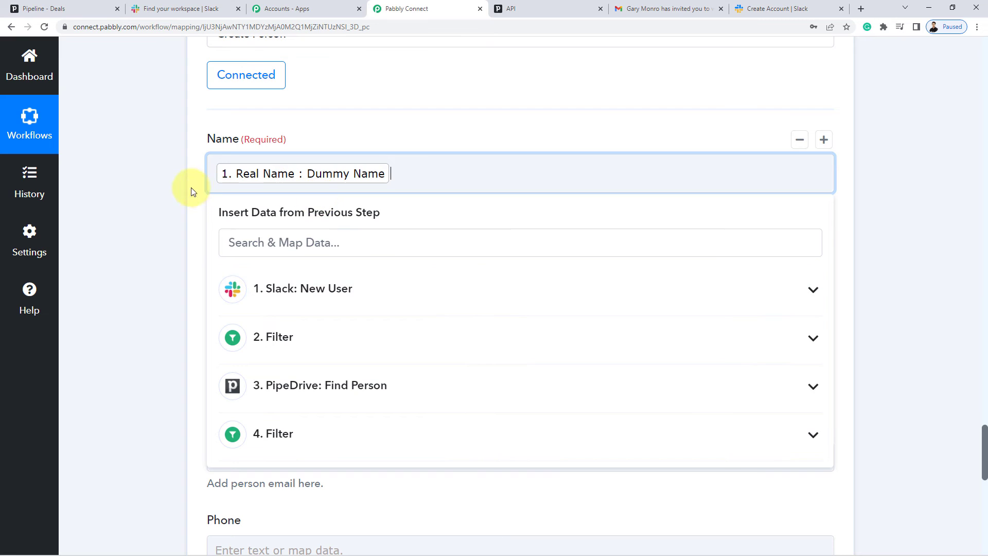
{"action": "left_click", "coordinate": [180, 191]}
Check the Organization choices, leaving Organization set to Demoorga.
{"action": "scroll", "coordinate": [181, 192], "scroll_direction": "down", "scroll_amount": 2}
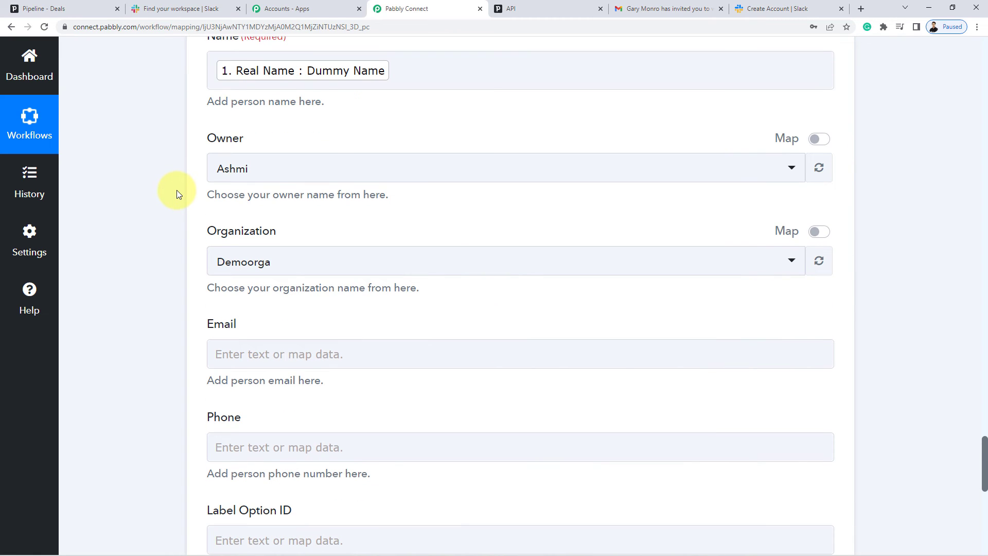
{"action": "scroll", "coordinate": [177, 193], "scroll_direction": "down", "scroll_amount": 2}
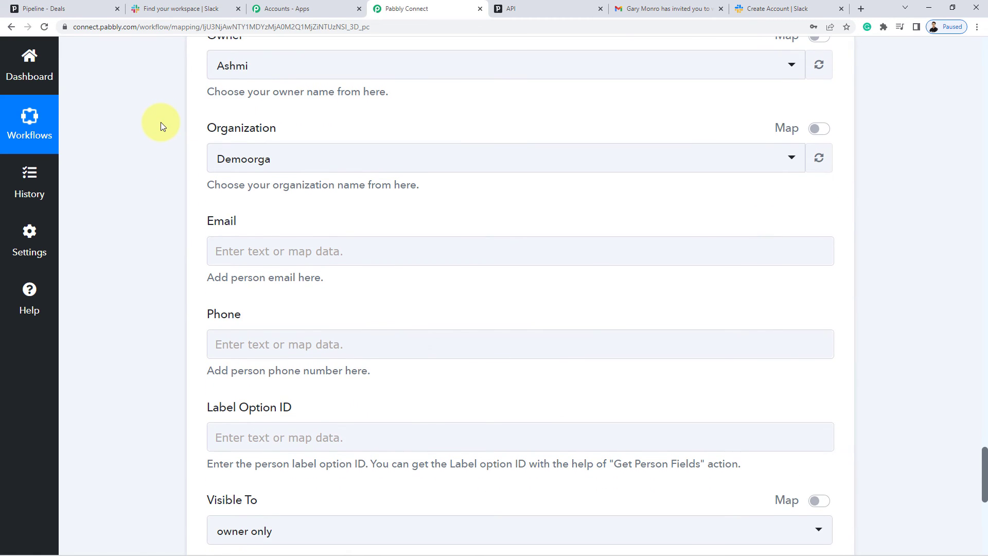
{"action": "scroll", "coordinate": [161, 122], "scroll_direction": "down", "scroll_amount": 2}
{"action": "scroll", "coordinate": [221, 98], "scroll_direction": "up", "scroll_amount": 2}
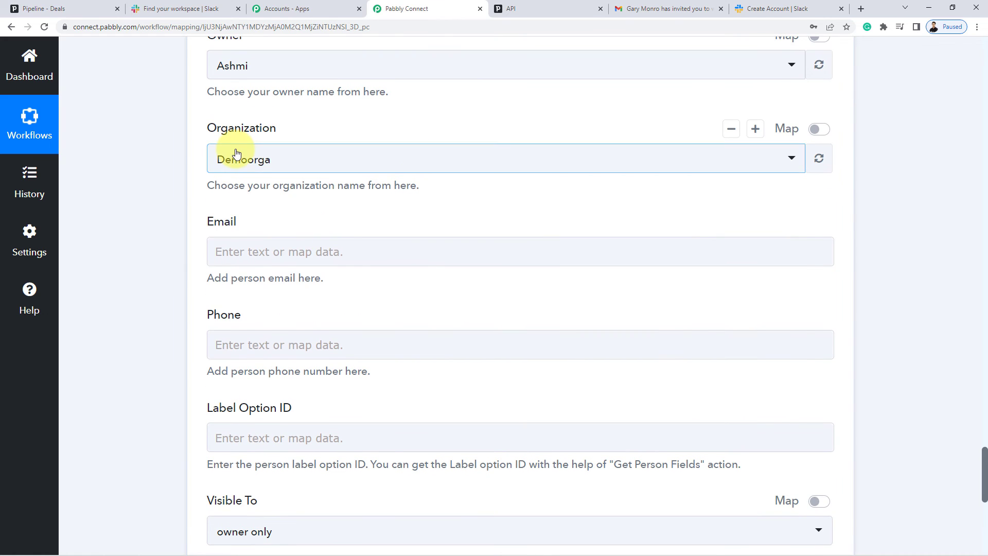
{"action": "left_click", "coordinate": [236, 153]}
{"action": "left_click", "coordinate": [166, 181]}
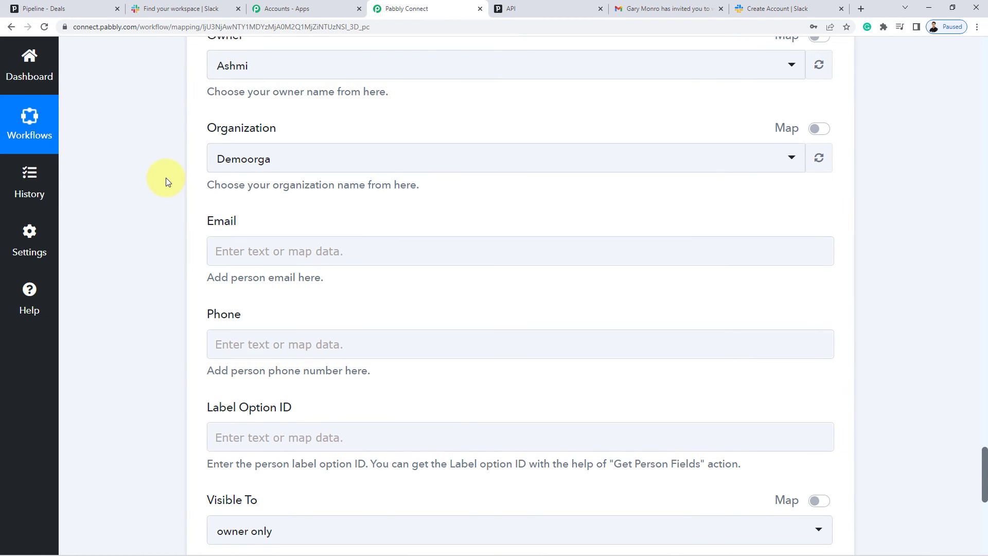
Map the Slack New User's Profile Email into the Email field.
{"action": "scroll", "coordinate": [166, 177], "scroll_direction": "down", "scroll_amount": 1}
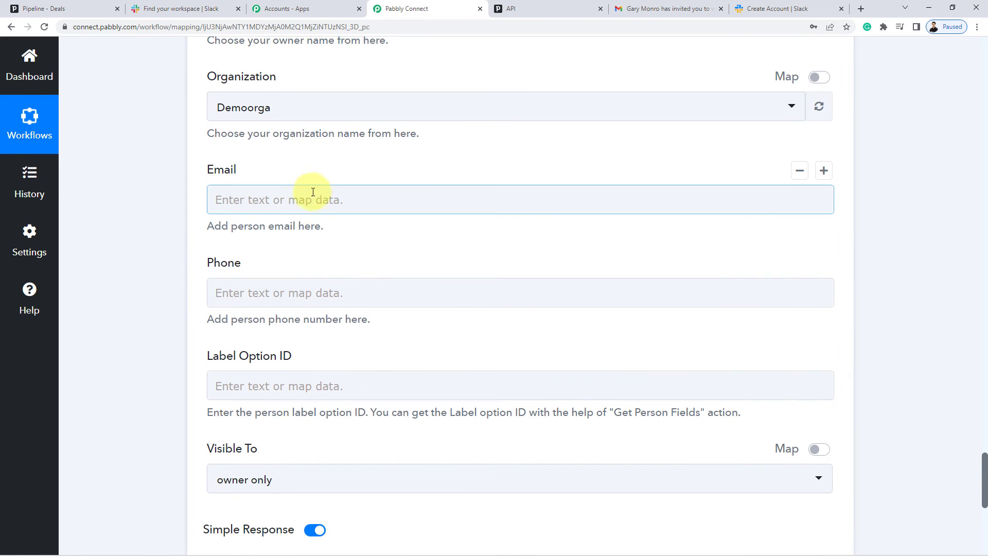
{"action": "left_click", "coordinate": [316, 199]}
{"action": "left_click", "coordinate": [328, 267]}
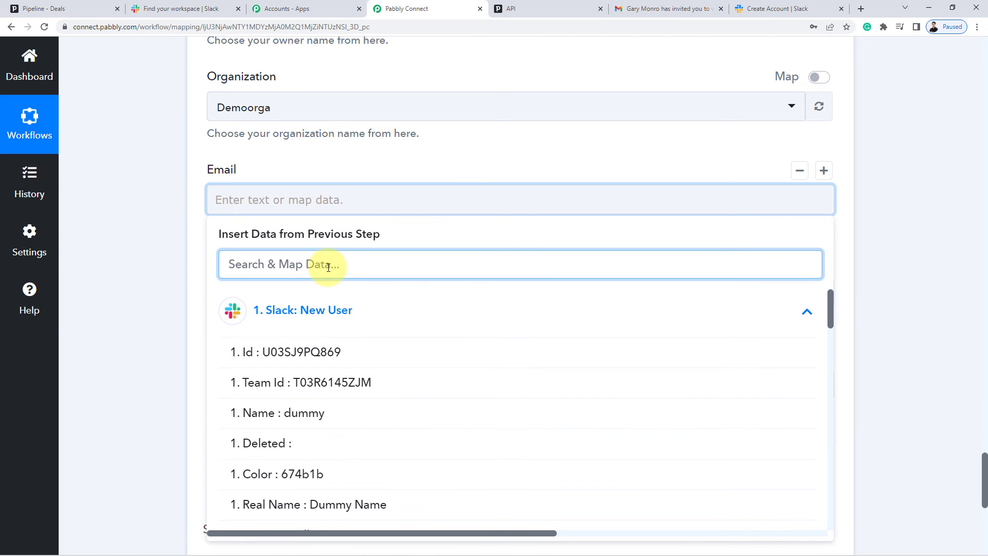
{"action": "type", "text": "e Emai"}
{"action": "type", "text": "l"}
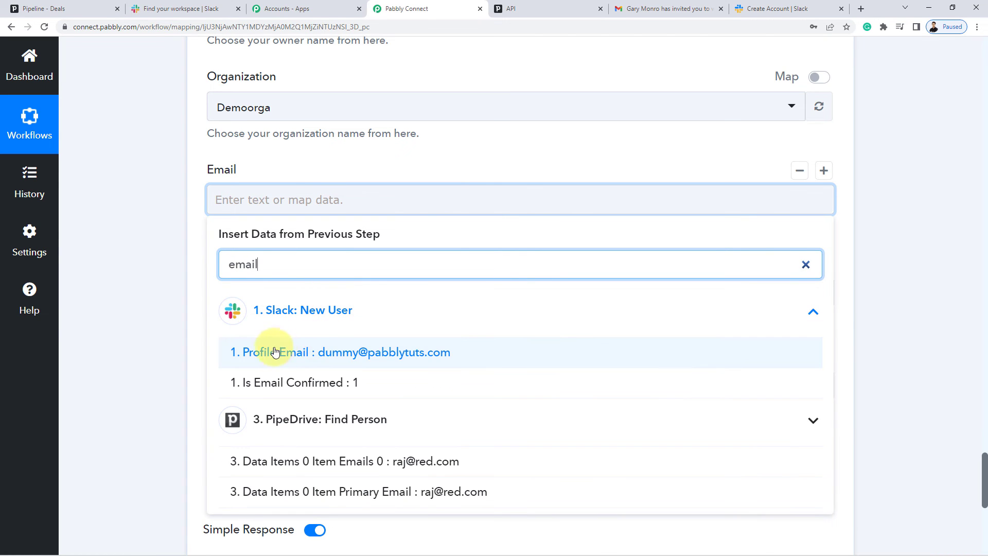
{"action": "left_click", "coordinate": [397, 353]}
{"action": "left_click", "coordinate": [151, 200]}
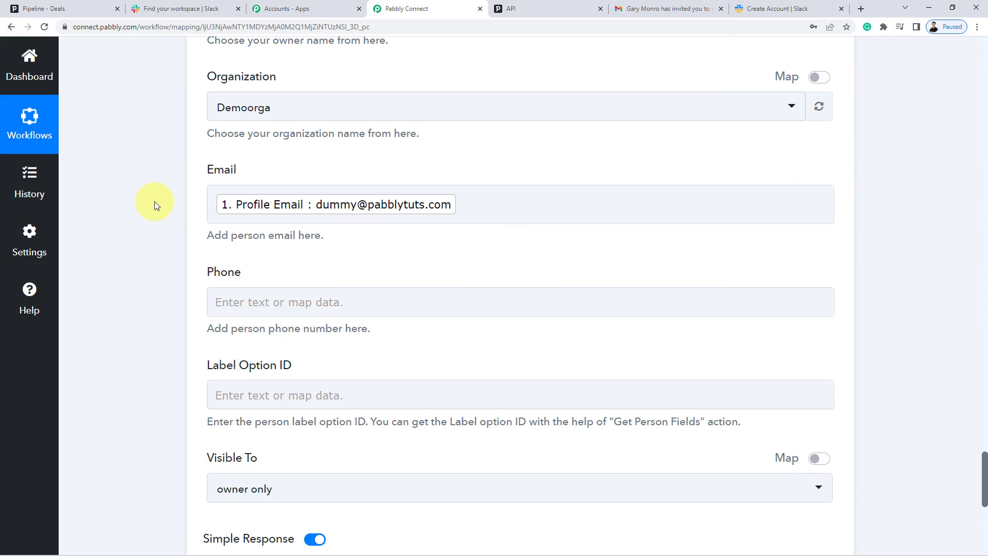
Search the Slack data for 'pho' but leave the Phone field unmapped.
{"action": "scroll", "coordinate": [154, 206], "scroll_direction": "down", "scroll_amount": 2}
{"action": "left_click", "coordinate": [214, 198]}
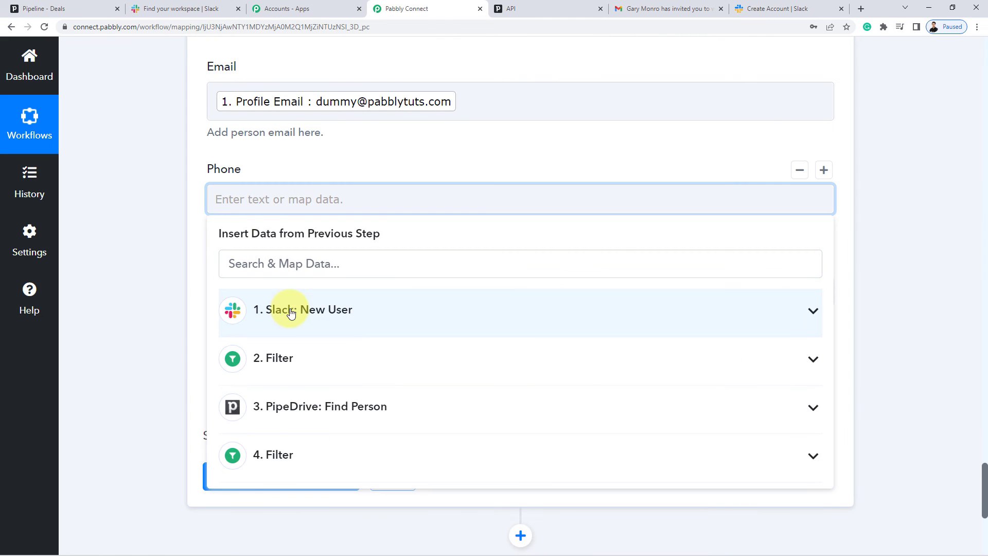
{"action": "left_click", "coordinate": [282, 309]}
{"action": "type", "text": "phon"}
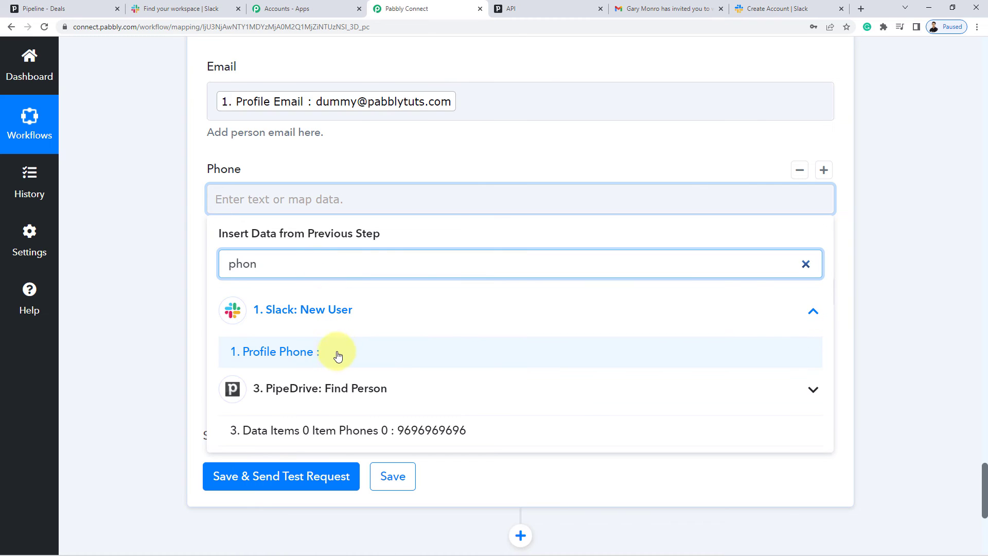
{"action": "left_click", "coordinate": [176, 218]}
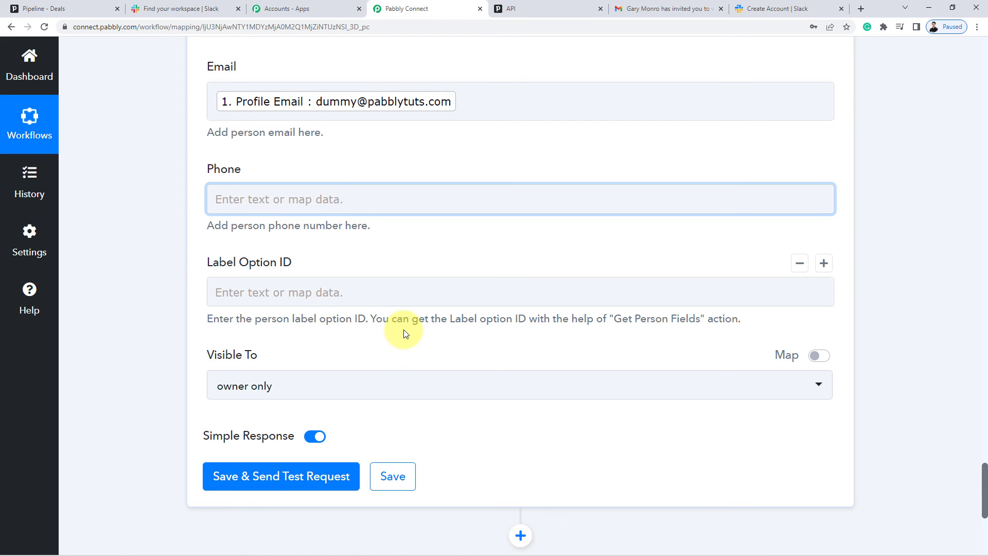
Set the person's Visible To option to entire company.
{"action": "scroll", "coordinate": [405, 333], "scroll_direction": "down", "scroll_amount": 1}
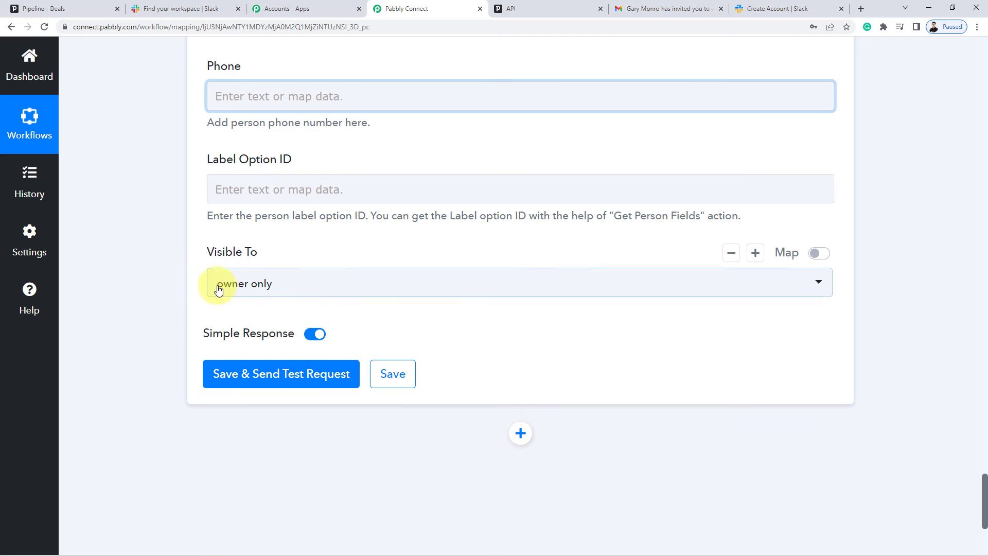
{"action": "left_click", "coordinate": [247, 289]}
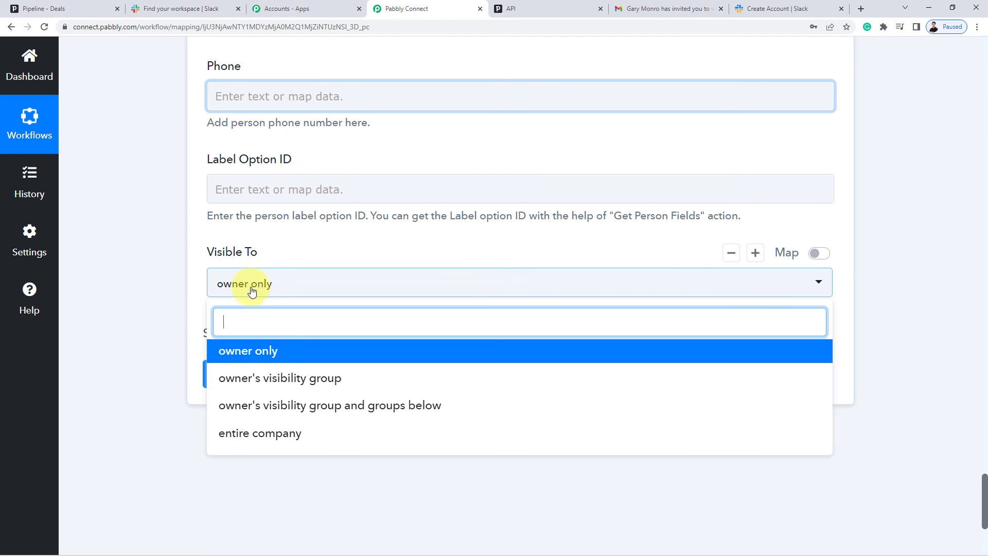
{"action": "left_click", "coordinate": [232, 433]}
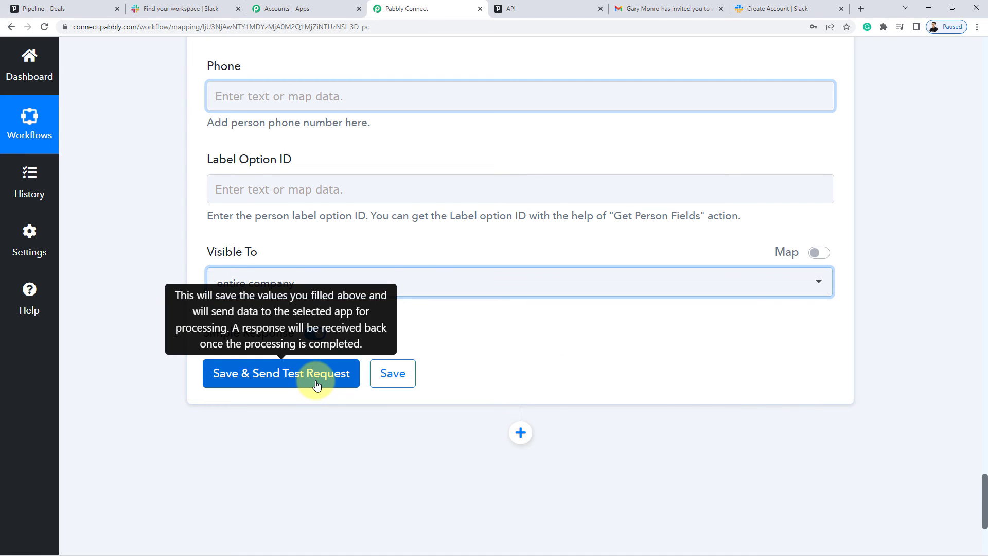
Send a successful test request, then confirm the new Dummy Name person in Pipedrive's People list.
{"action": "left_click", "coordinate": [57, 9]}
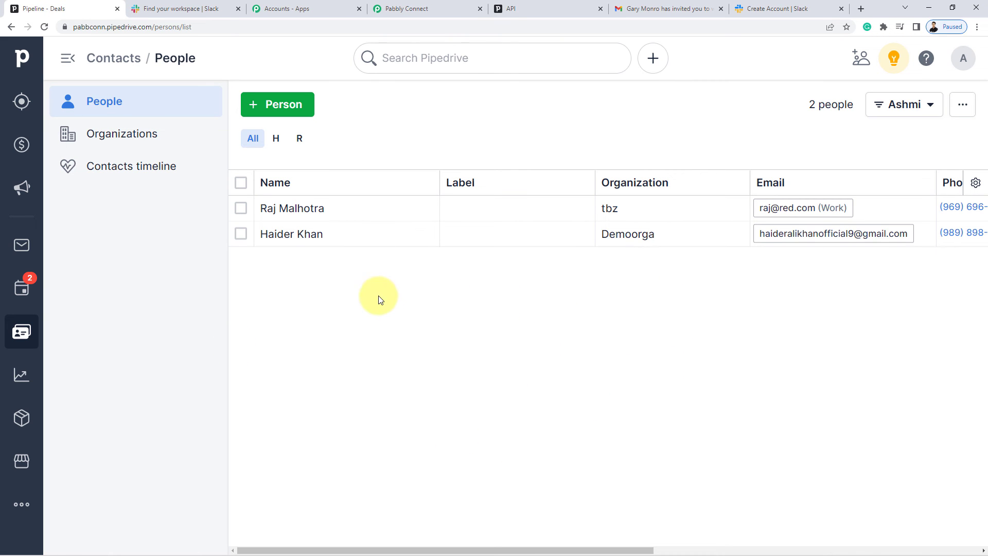
{"action": "left_click", "coordinate": [398, 9]}
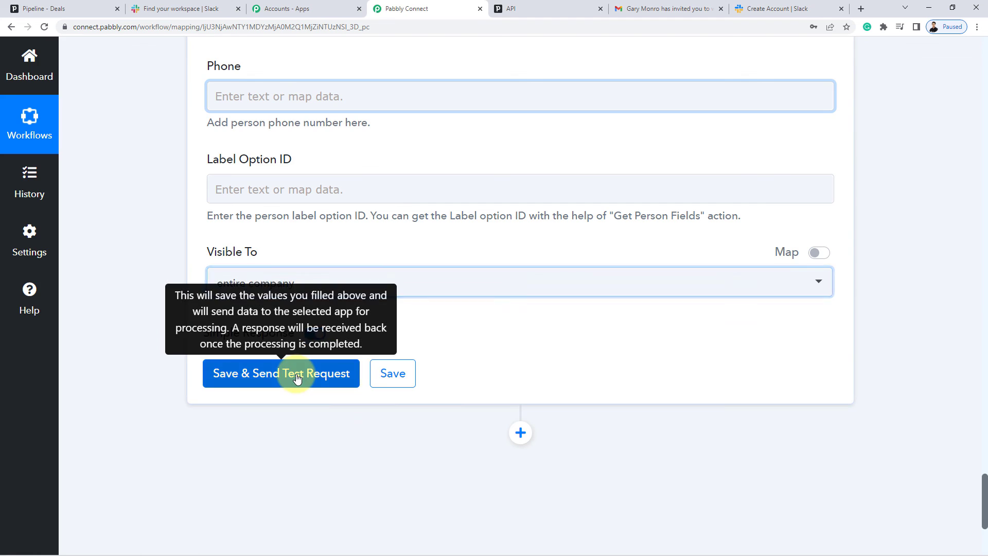
{"action": "left_click", "coordinate": [320, 374]}
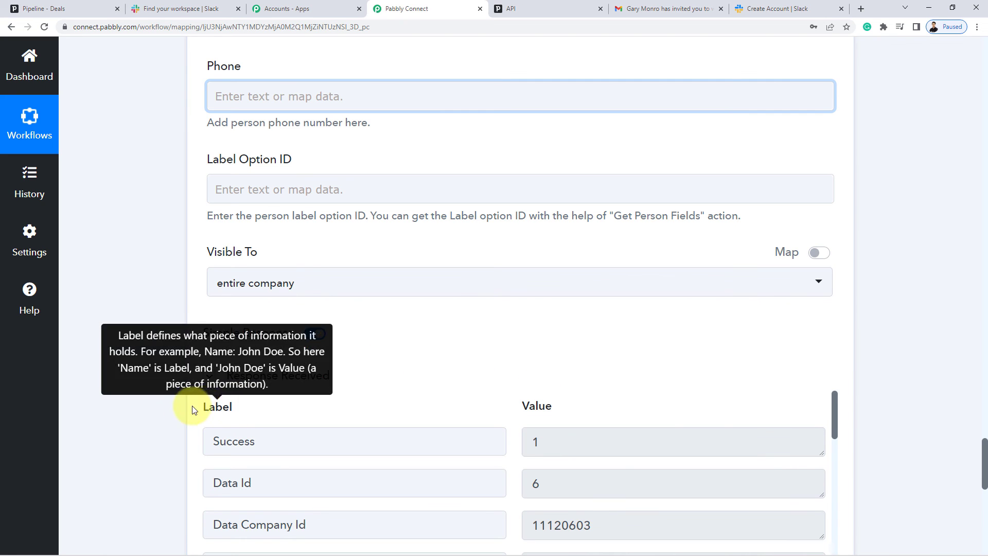
{"action": "scroll", "coordinate": [124, 412], "scroll_direction": "down", "scroll_amount": 2}
{"action": "scroll", "coordinate": [124, 413], "scroll_direction": "down", "scroll_amount": 2}
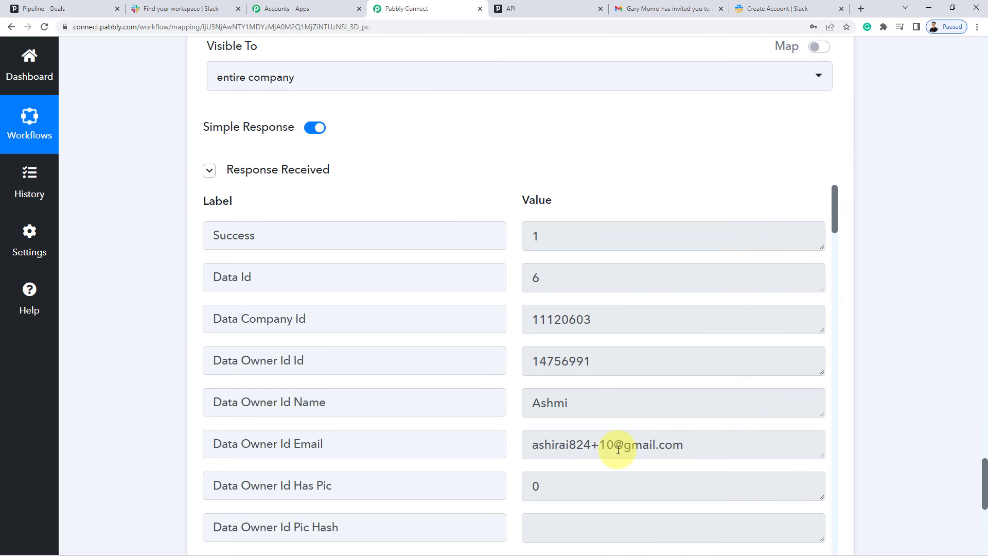
{"action": "left_click", "coordinate": [57, 9]}
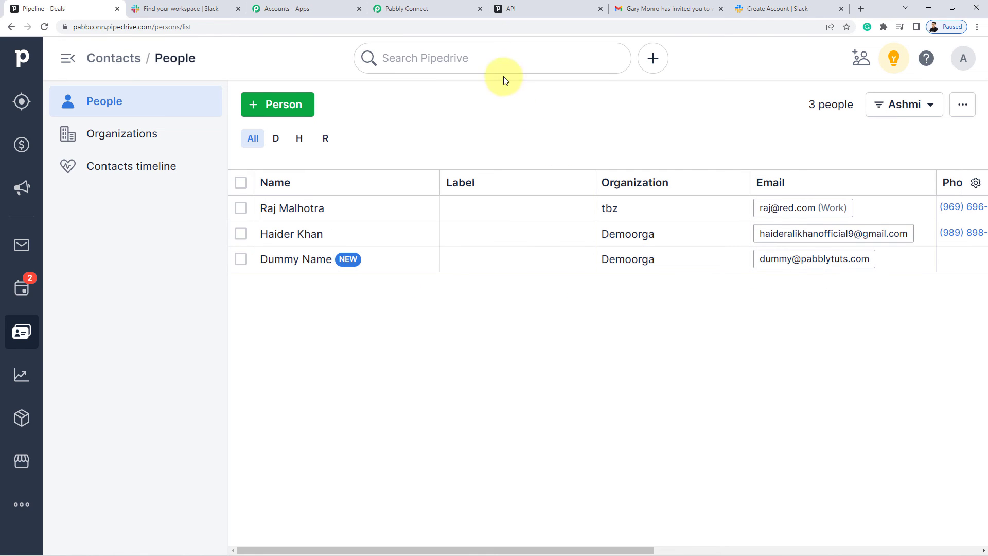
Save the Create Person step and dismiss the success confirmation.
{"action": "left_click", "coordinate": [390, 14]}
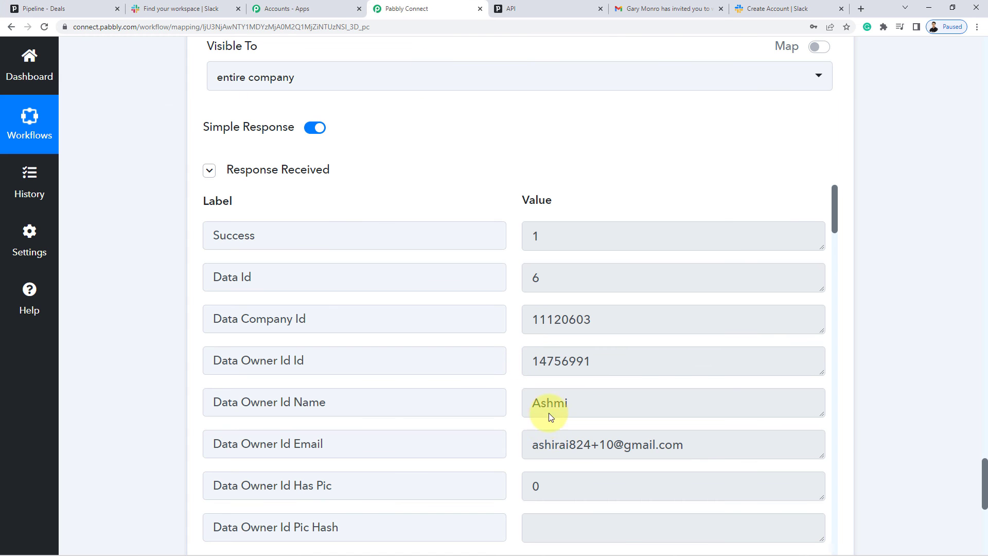
{"action": "scroll", "coordinate": [918, 338], "scroll_direction": "down", "scroll_amount": 5}
{"action": "left_click", "coordinate": [392, 387]}
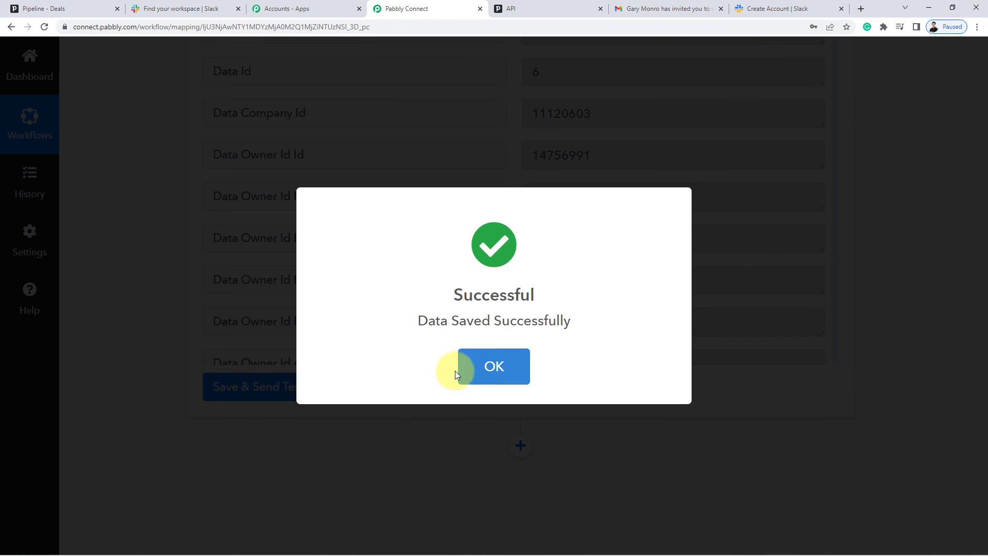
{"action": "left_click", "coordinate": [459, 369]}
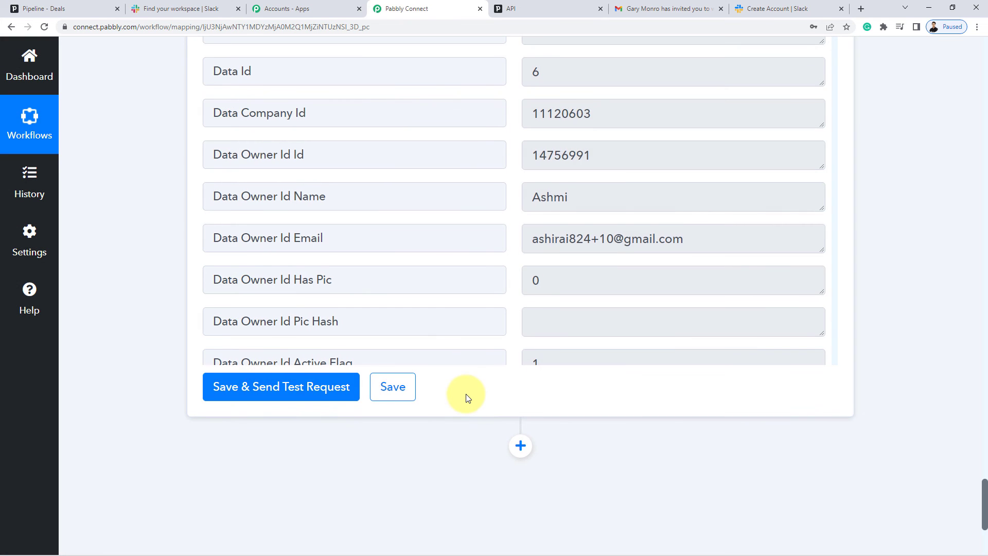
Scroll to the top and collapse the Slack New User trigger card.
{"action": "scroll", "coordinate": [463, 393], "scroll_direction": "up", "scroll_amount": 12}
{"action": "scroll", "coordinate": [466, 257], "scroll_direction": "up", "scroll_amount": 11}
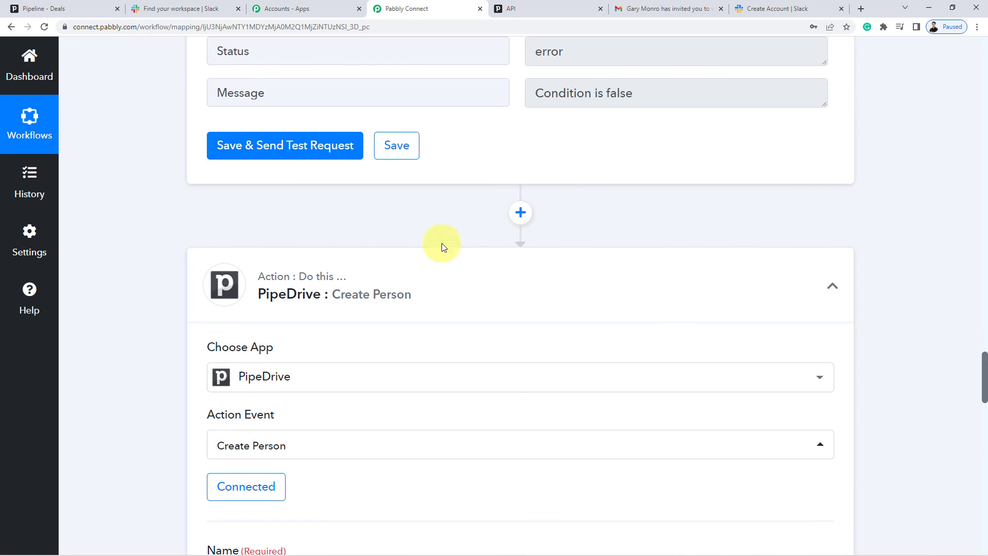
{"action": "scroll", "coordinate": [396, 296], "scroll_direction": "up", "scroll_amount": 5}
{"action": "scroll", "coordinate": [393, 292], "scroll_direction": "up", "scroll_amount": 11}
{"action": "scroll", "coordinate": [411, 319], "scroll_direction": "down", "scroll_amount": 4}
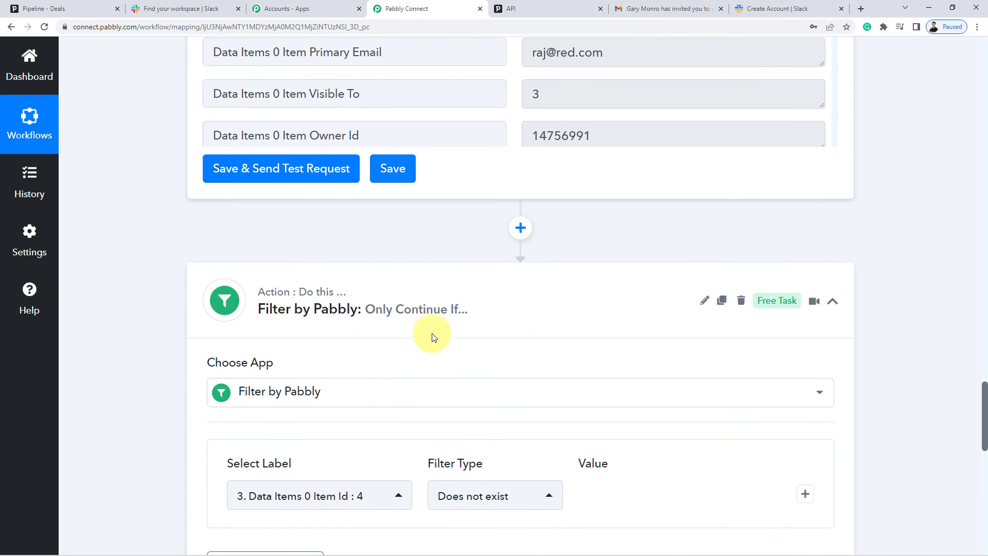
{"action": "scroll", "coordinate": [435, 311], "scroll_direction": "up", "scroll_amount": 7}
{"action": "scroll", "coordinate": [440, 315], "scroll_direction": "up", "scroll_amount": 10}
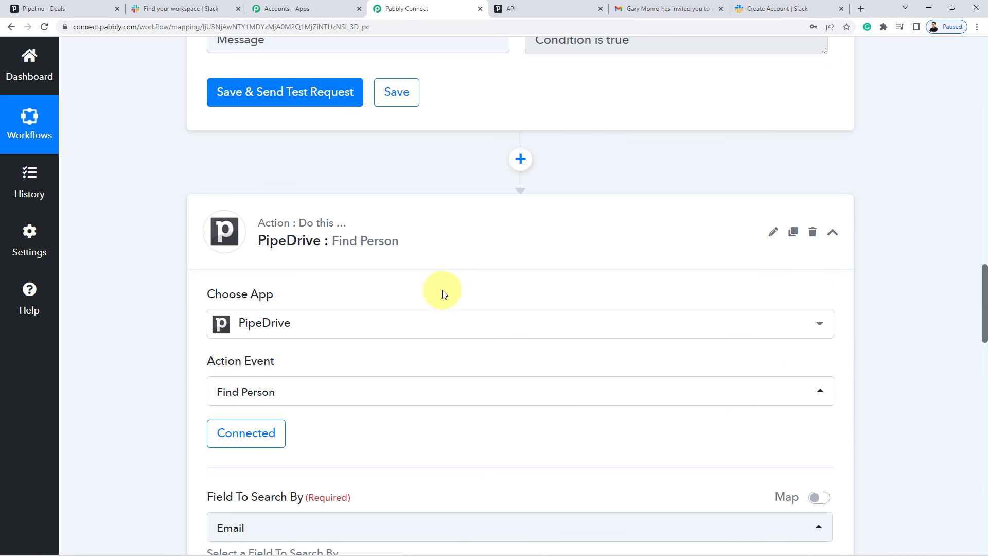
{"action": "scroll", "coordinate": [481, 249], "scroll_direction": "up", "scroll_amount": 9}
{"action": "scroll", "coordinate": [368, 434], "scroll_direction": "up", "scroll_amount": 6}
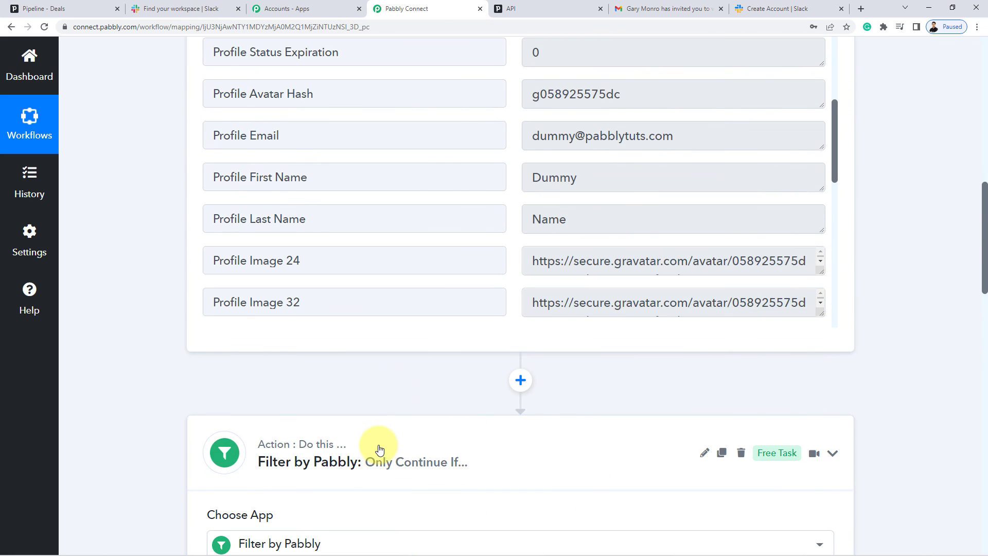
{"action": "scroll", "coordinate": [383, 443], "scroll_direction": "up", "scroll_amount": 15}
{"action": "left_click", "coordinate": [432, 273]}
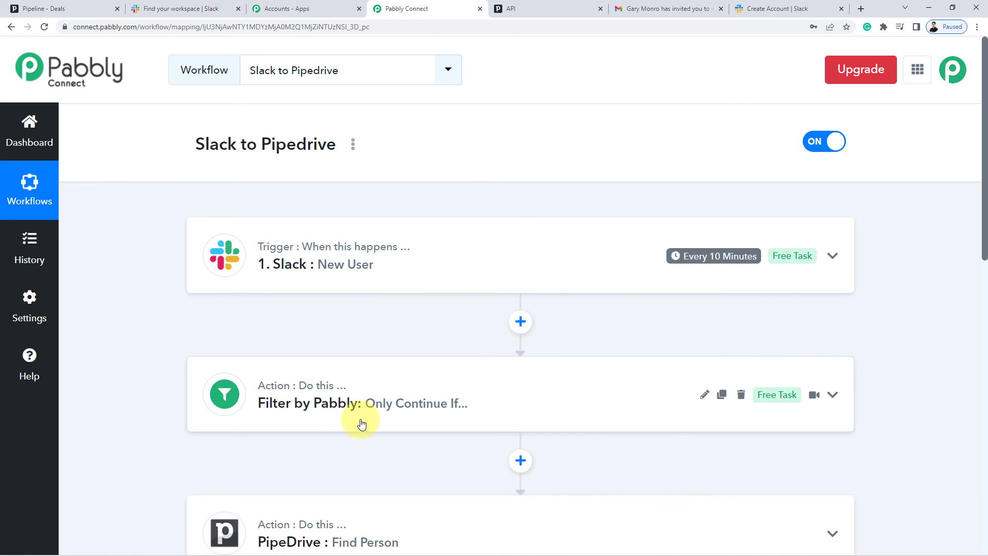
Review the workflow down to PipeDrive: Create Person, then view Pipedrive's People list showing Dummy Name.
{"action": "scroll", "coordinate": [351, 422], "scroll_direction": "down", "scroll_amount": 1}
{"action": "scroll", "coordinate": [150, 337], "scroll_direction": "down", "scroll_amount": 3}
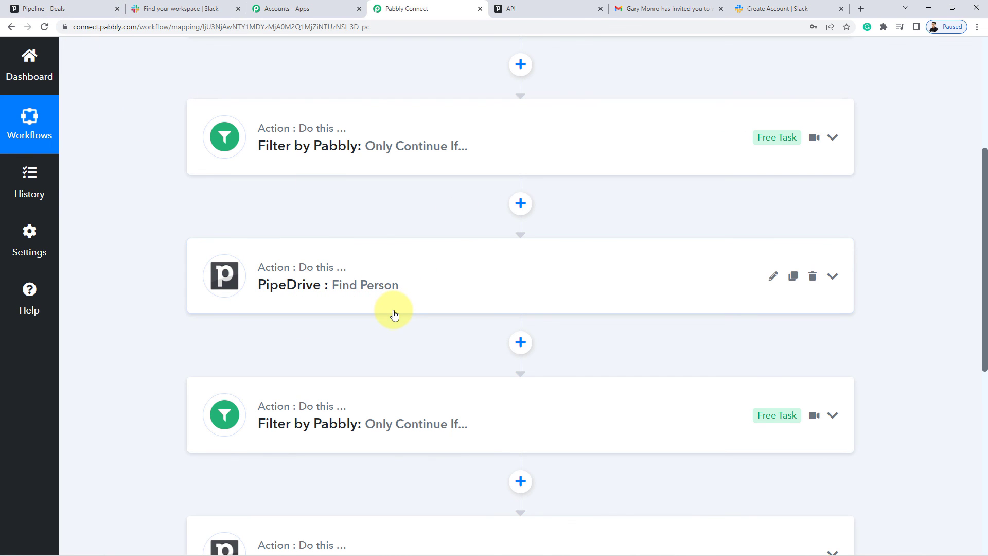
{"action": "scroll", "coordinate": [394, 314], "scroll_direction": "down", "scroll_amount": 4}
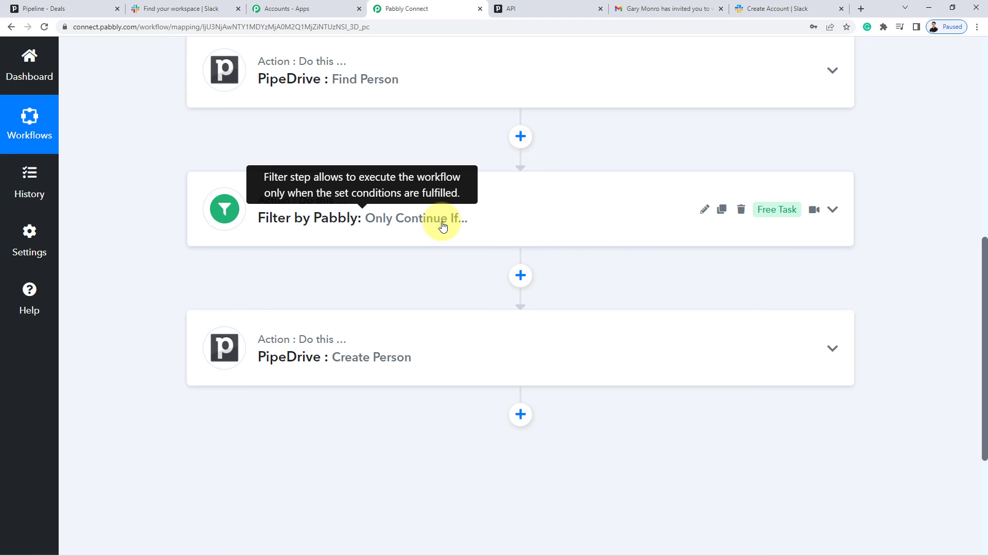
{"action": "scroll", "coordinate": [360, 304], "scroll_direction": "down", "scroll_amount": 3}
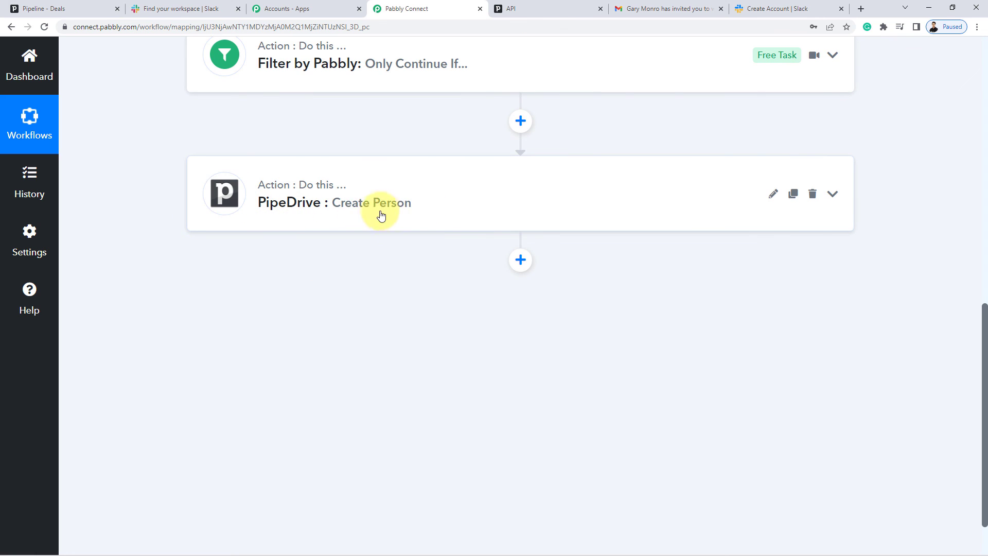
{"action": "left_click", "coordinate": [87, 9]}
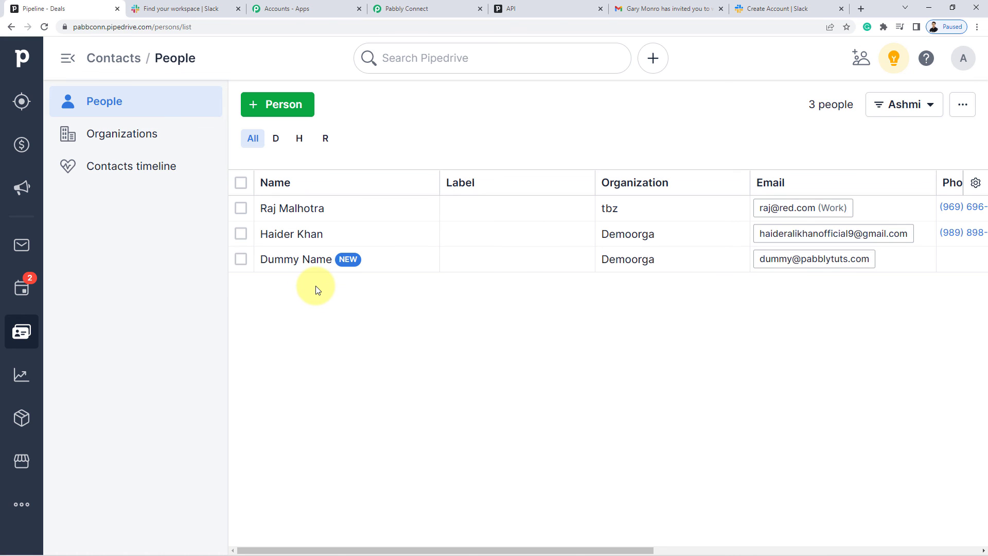
Return to the top of the Slack to Pipedrive workflow, briefly highlighting 'Slack' in its title.
{"action": "left_click", "coordinate": [437, 9]}
{"action": "scroll", "coordinate": [389, 298], "scroll_direction": "up", "scroll_amount": 5}
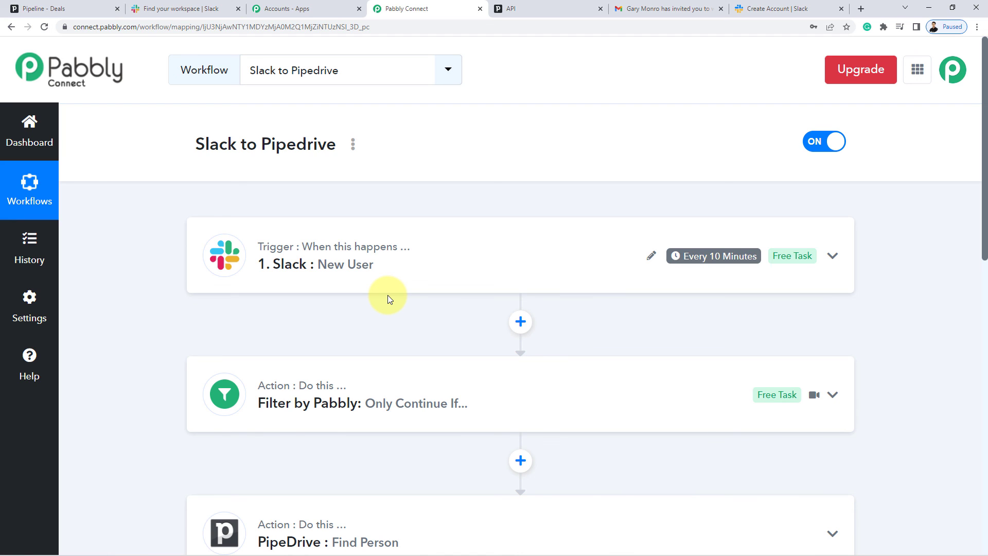
{"action": "double_click", "coordinate": [210, 146]}
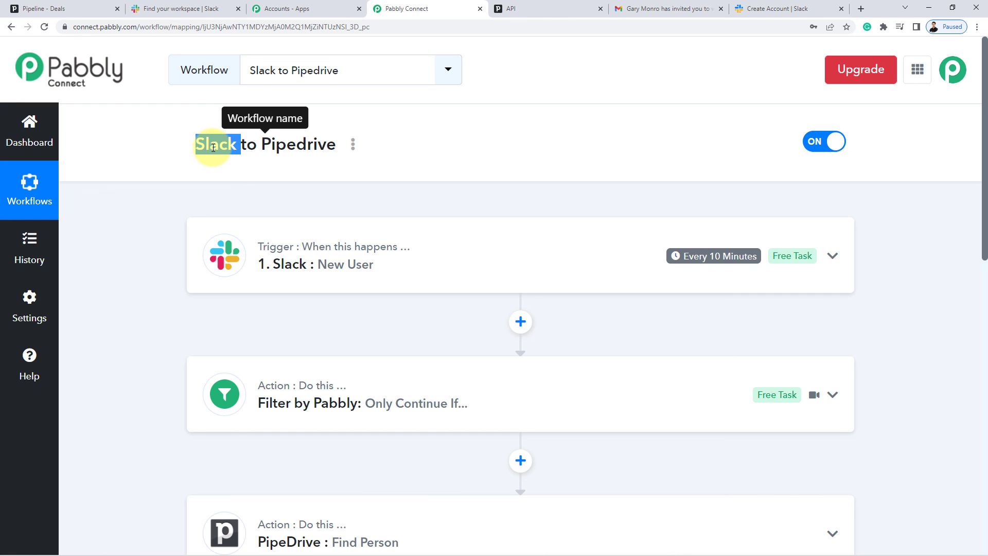
{"action": "left_click", "coordinate": [582, 161]}
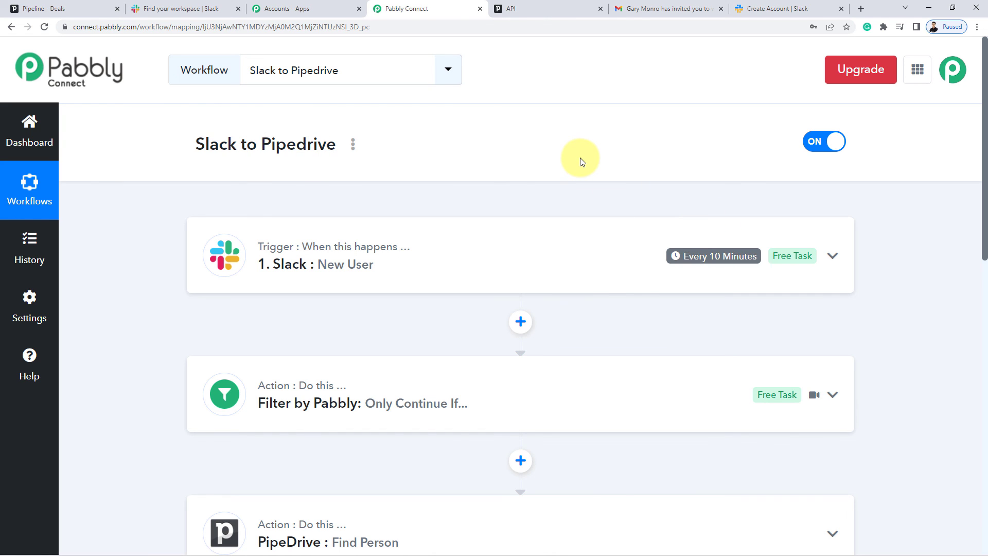